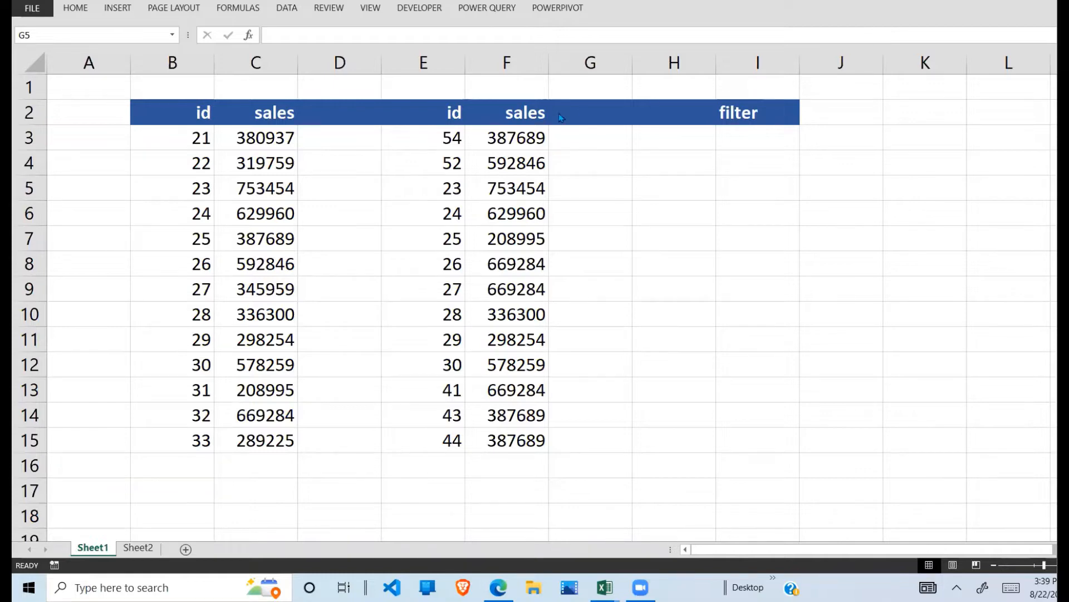
# Step: Examine the two id and sales lists in B2:C15 and E2:F15
pyautogui.moveTo(195, 113); pyautogui.dragTo(249, 135)
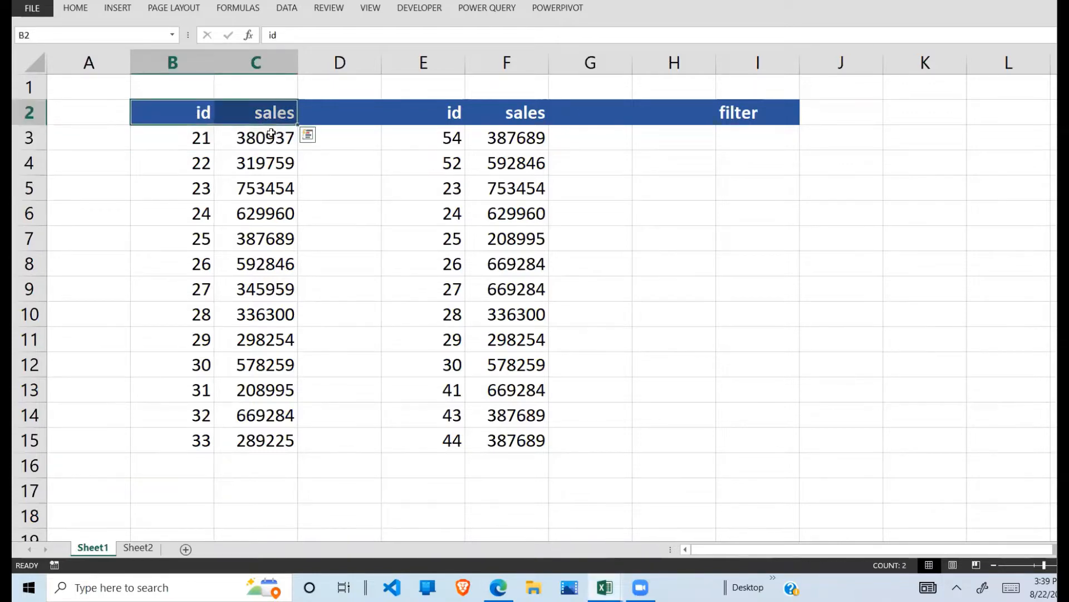
pyautogui.click(245, 137)
pyautogui.moveTo(148, 112); pyautogui.dragTo(262, 440)
pyautogui.moveTo(189, 116); pyautogui.dragTo(259, 441)
pyautogui.moveTo(460, 123); pyautogui.dragTo(521, 442)
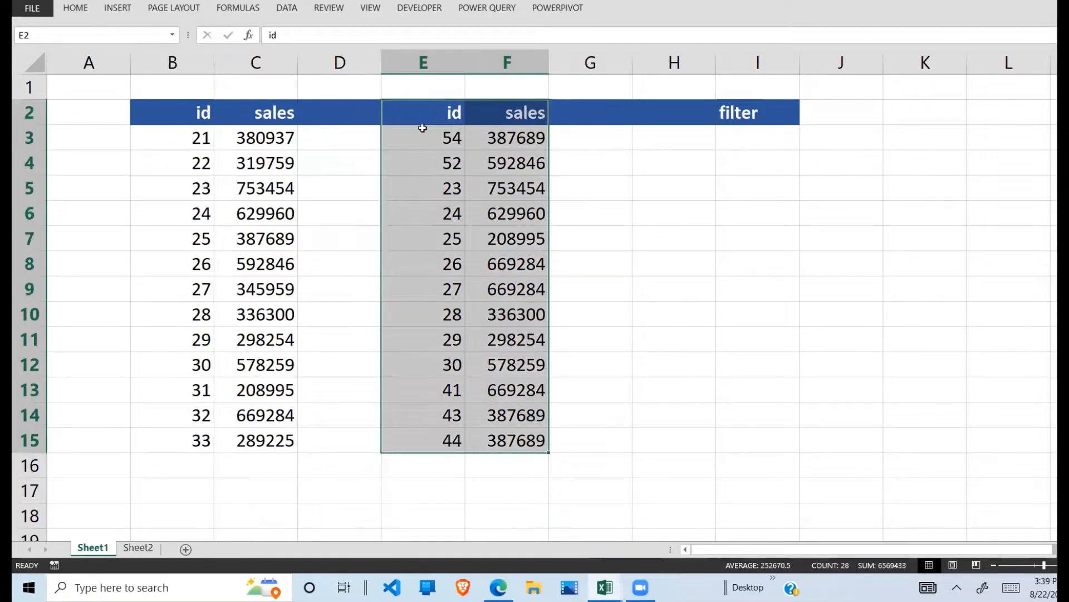
pyautogui.moveTo(423, 124); pyautogui.dragTo(481, 441)
pyautogui.moveTo(210, 123); pyautogui.dragTo(288, 432)
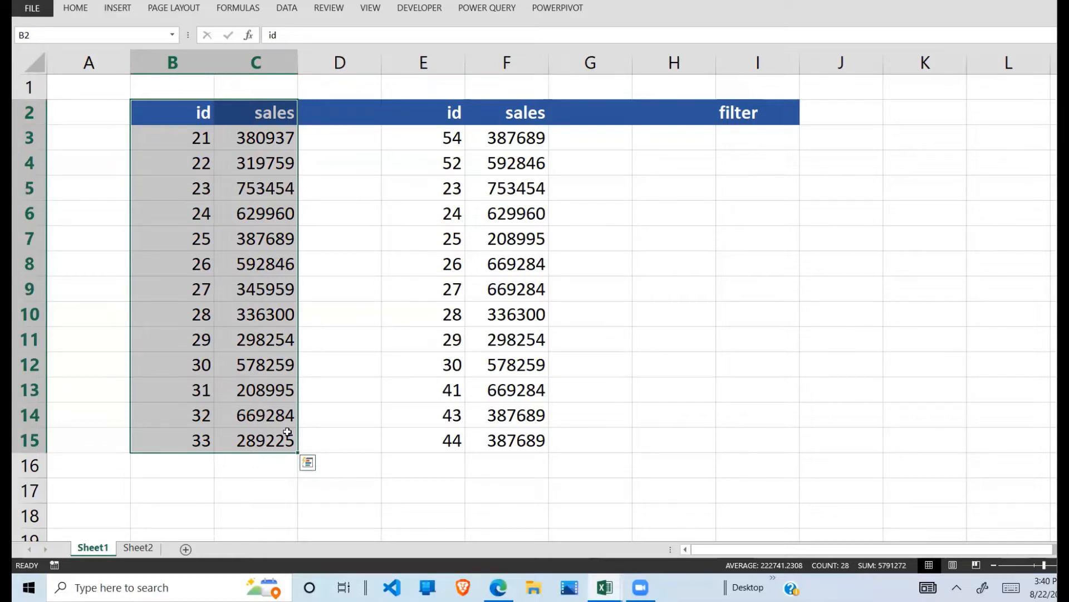
pyautogui.click(593, 350)
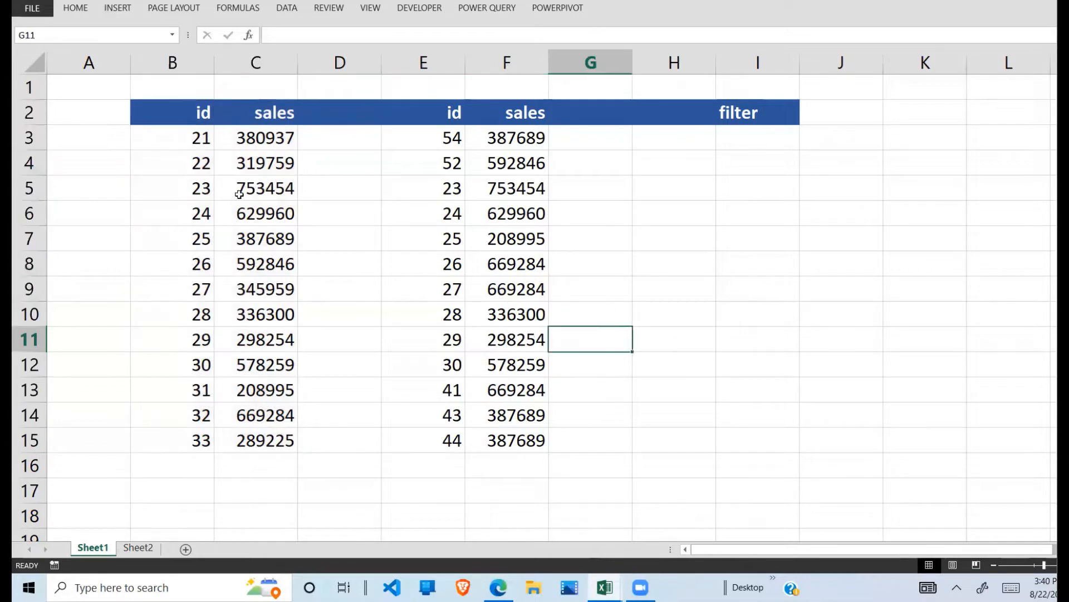
pyautogui.moveTo(201, 139); pyautogui.dragTo(251, 391)
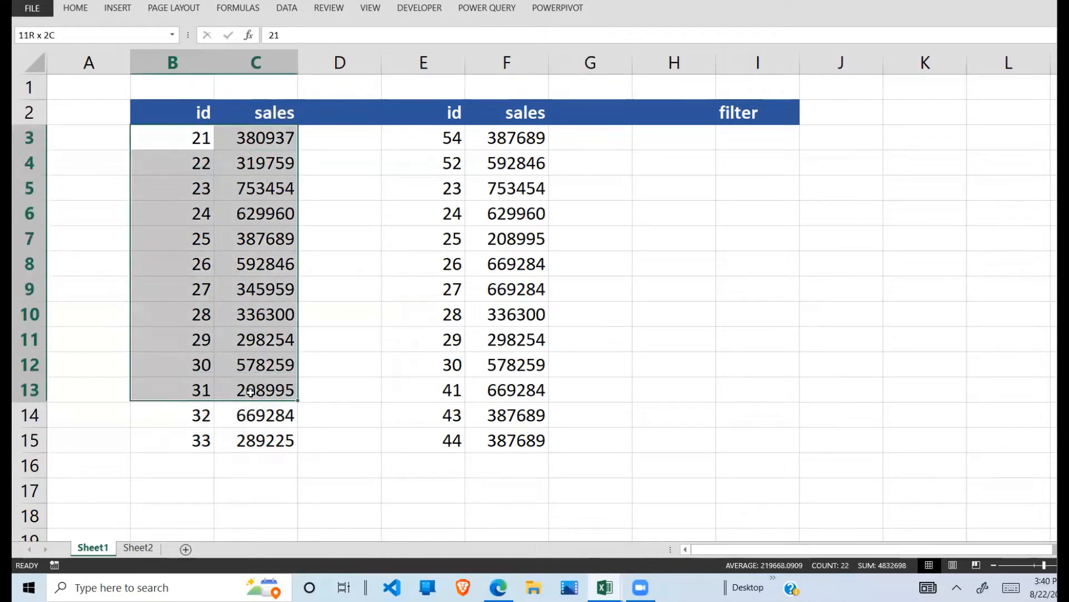
pyautogui.moveTo(541, 140); pyautogui.dragTo(519, 415)
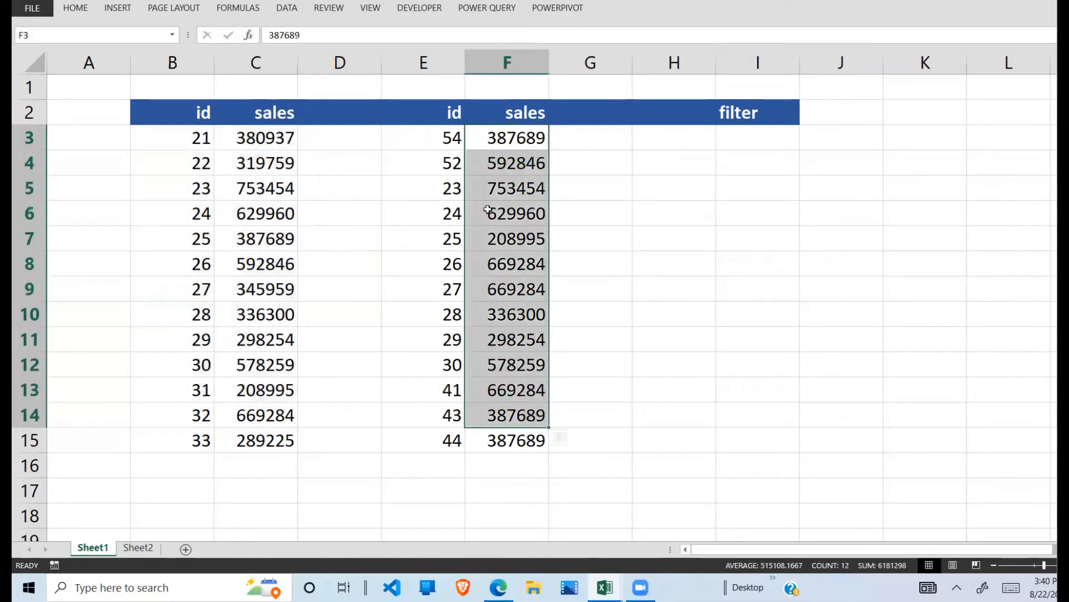
pyautogui.moveTo(456, 139); pyautogui.dragTo(491, 393)
pyautogui.click(191, 130)
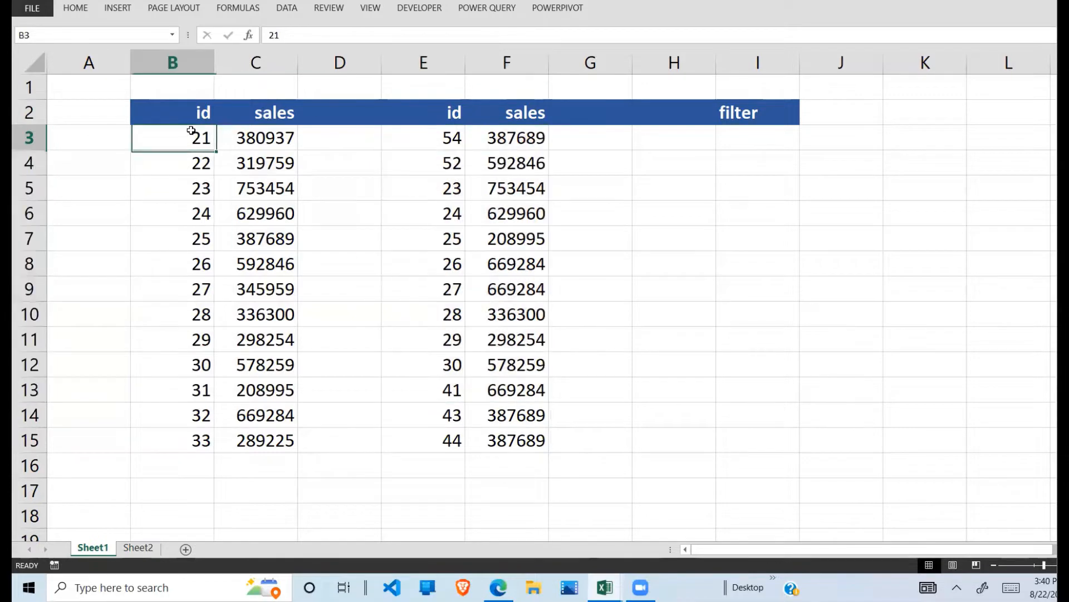
pyautogui.moveTo(210, 136); pyautogui.dragTo(258, 386)
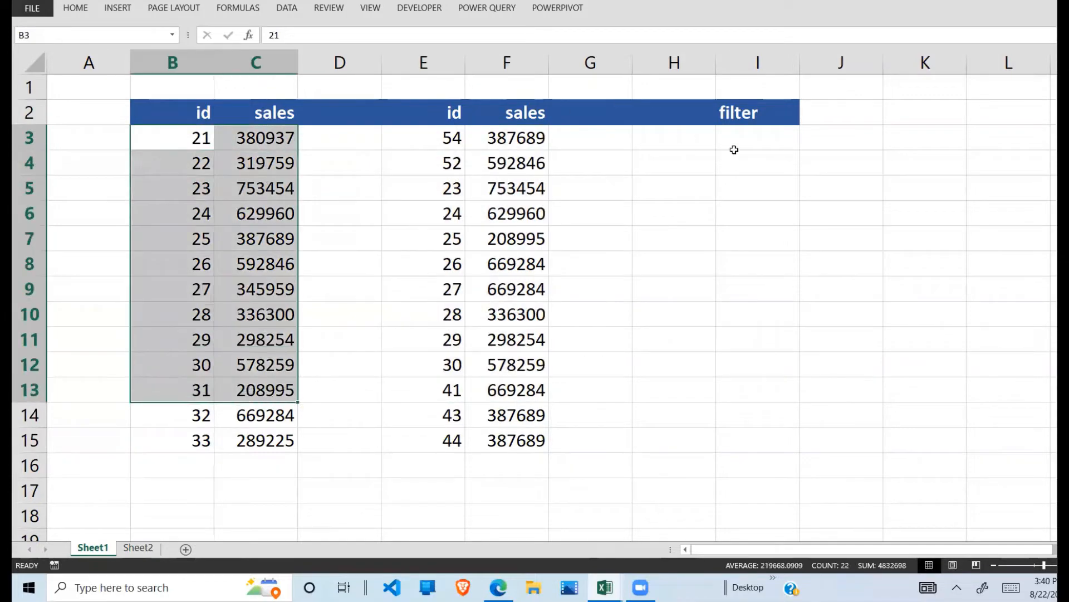
# Step: Enter =MATCH(B3,$E$3:$E$15,0) in cell I3 under the filter header, using an exact match
pyautogui.click(735, 149)
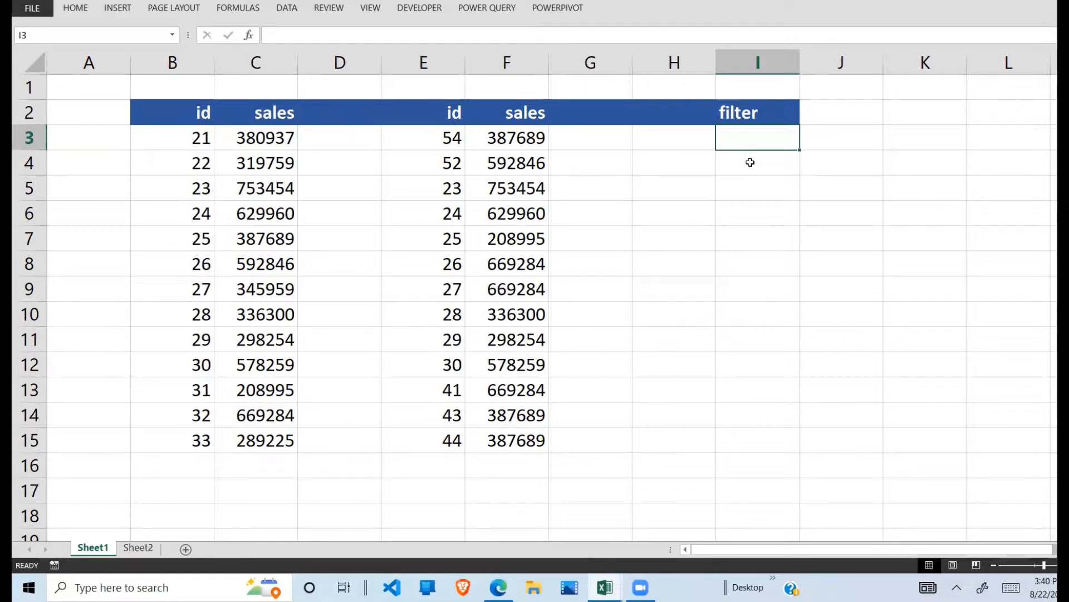
pyautogui.write('=ma')
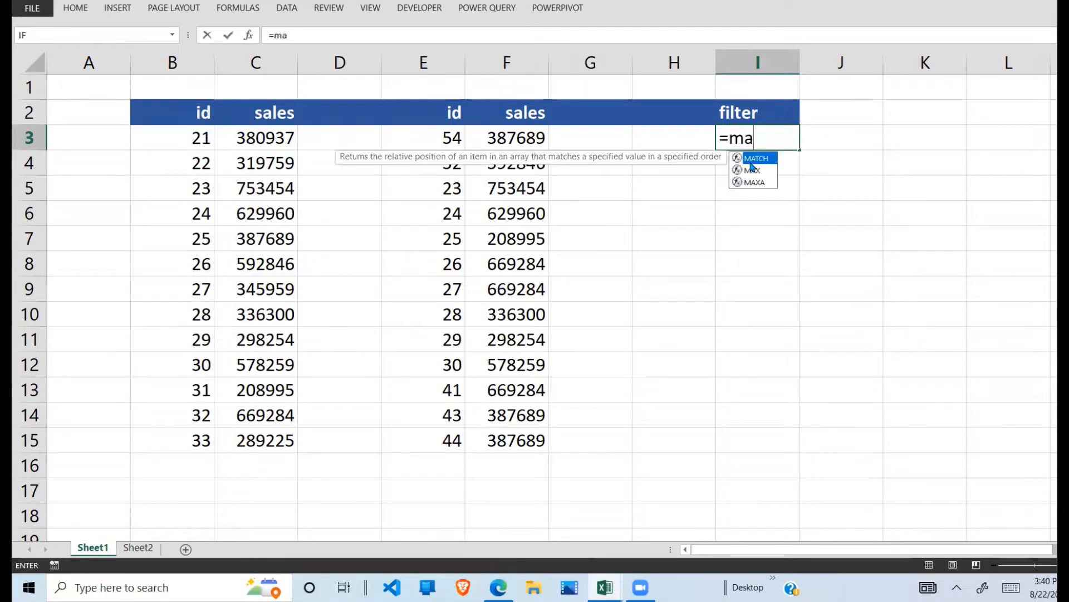
pyautogui.write('tch(')
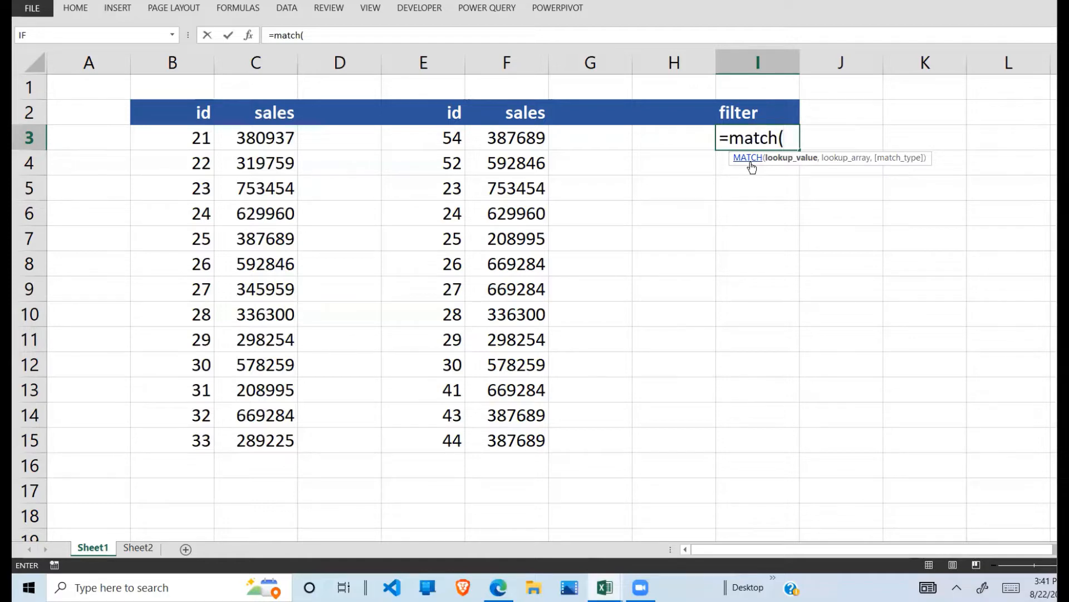
pyautogui.click(203, 140)
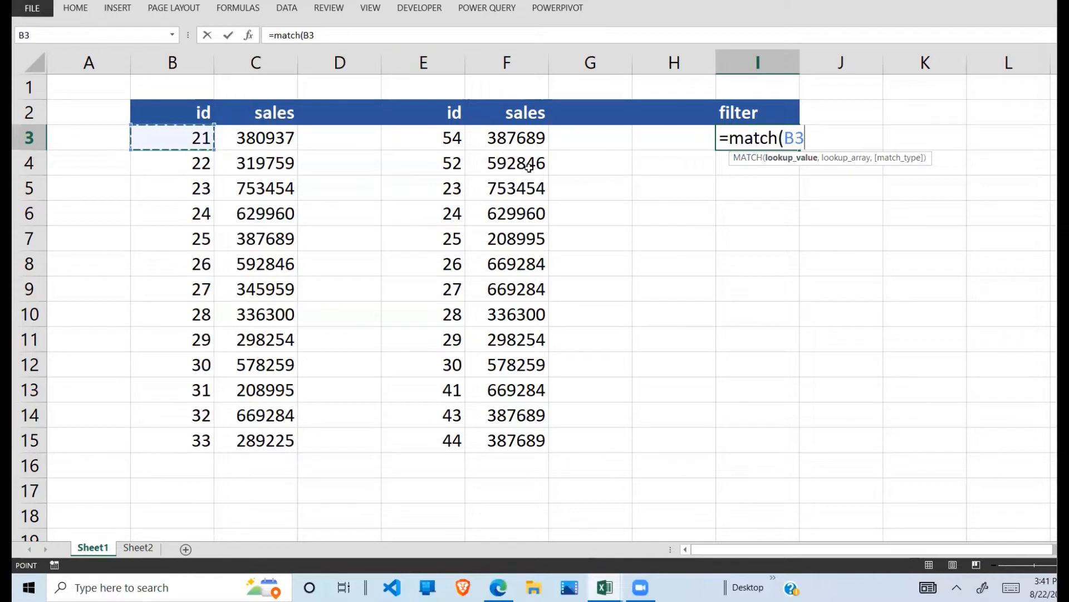
pyautogui.write(',')
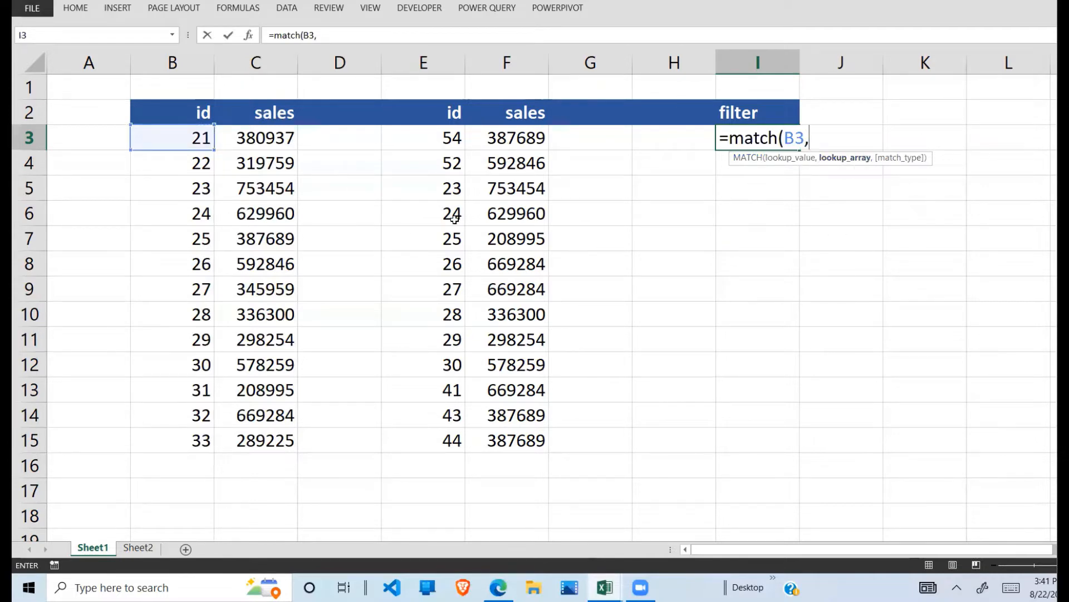
pyautogui.moveTo(448, 139); pyautogui.dragTo(445, 436)
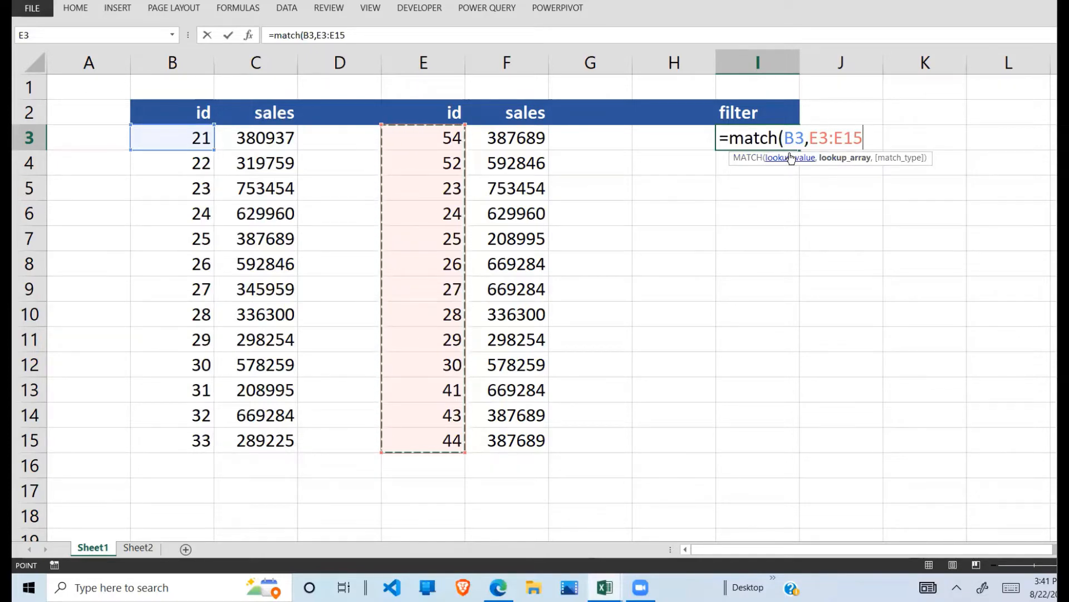
pyautogui.press('F4')
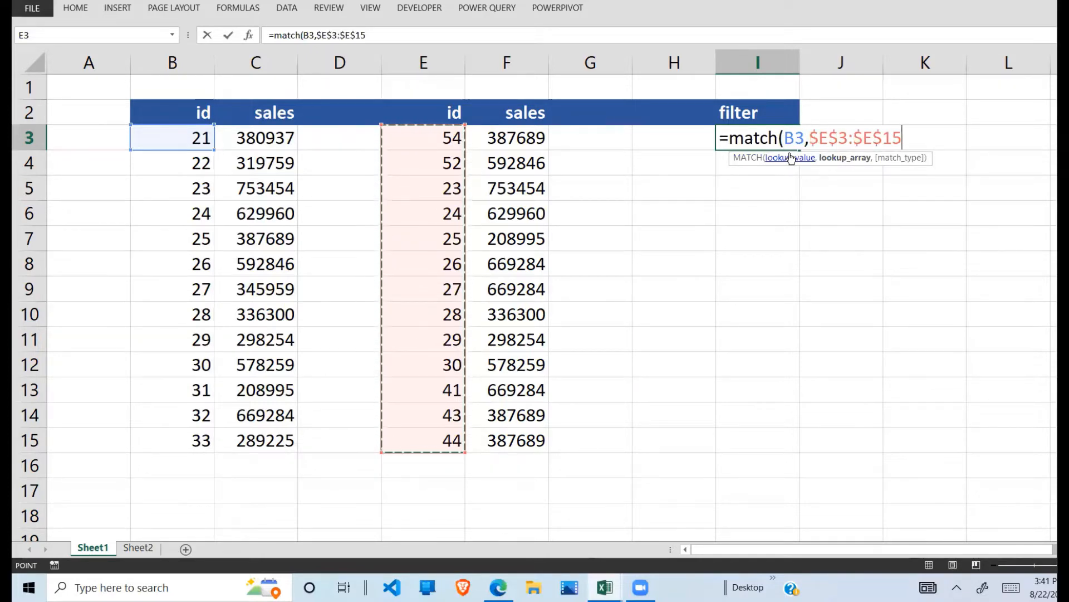
pyautogui.write(',')
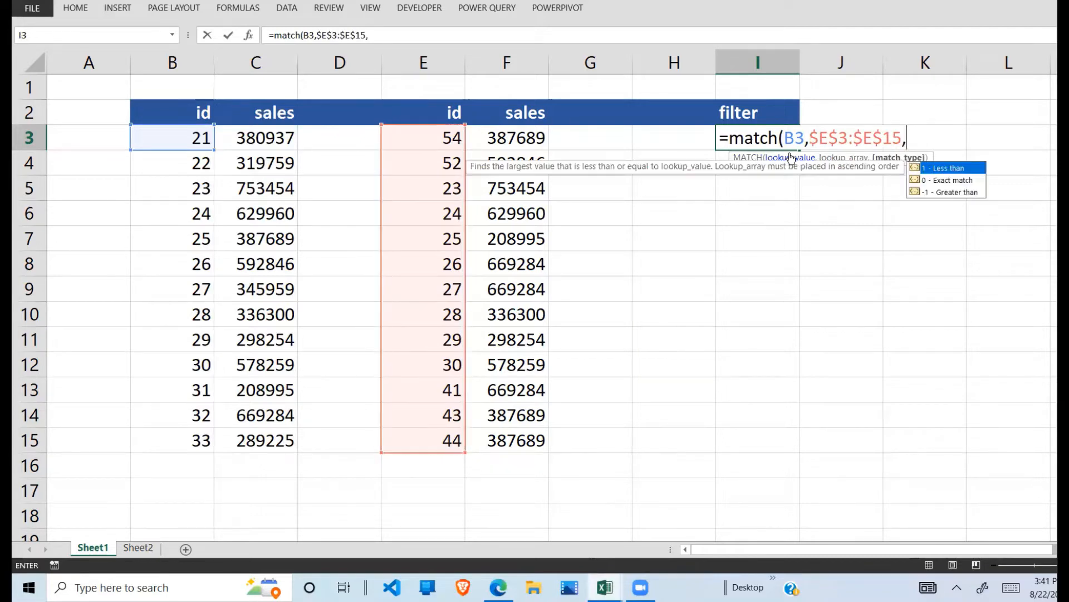
pyautogui.click(955, 184)
pyautogui.doubleClick(954, 181)
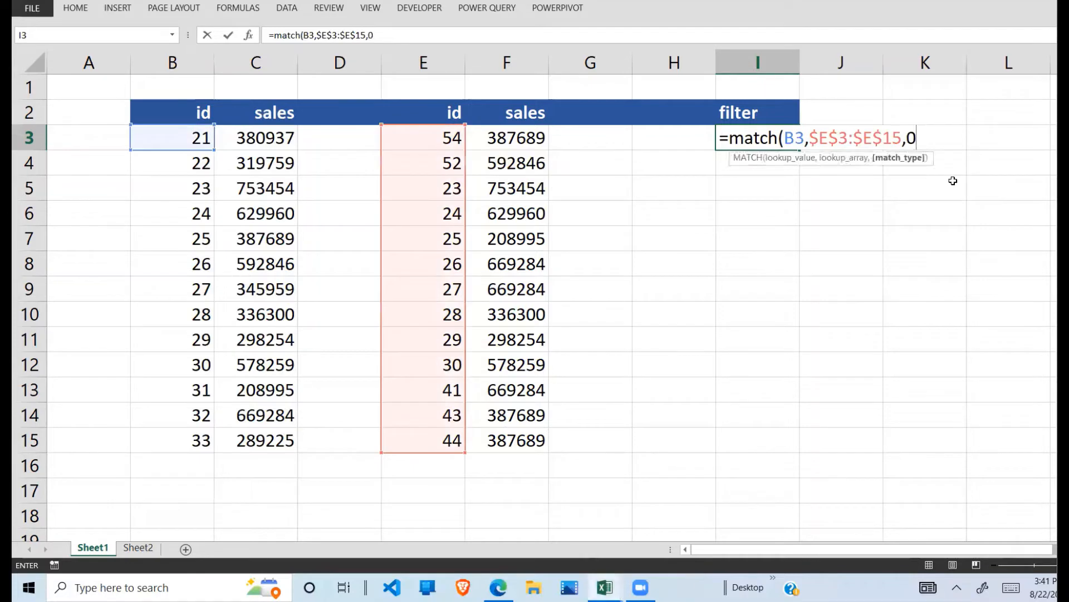
pyautogui.write(')')
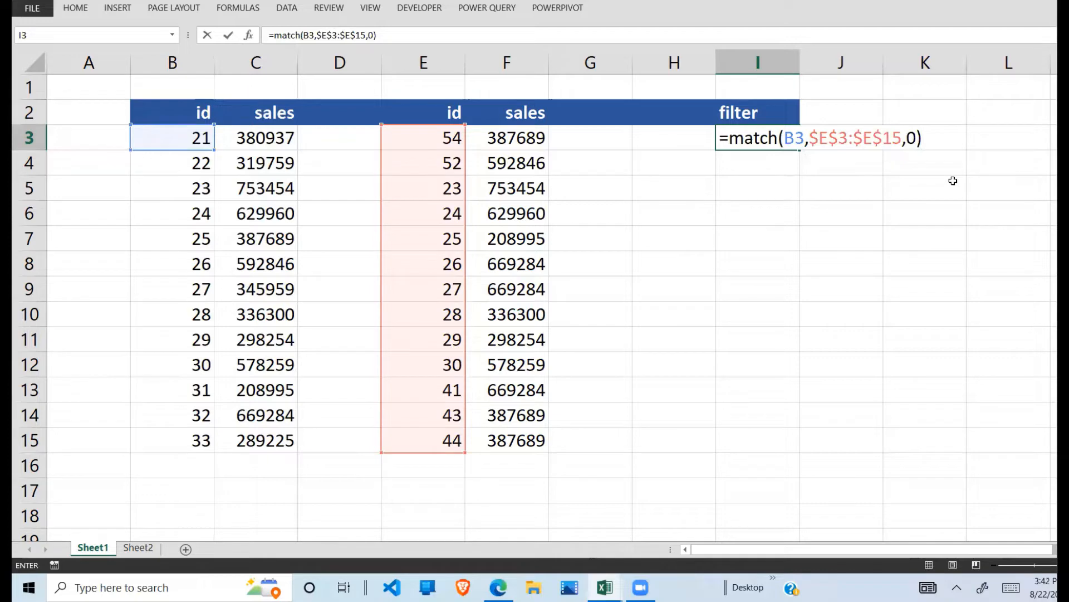
pyautogui.press('Return')
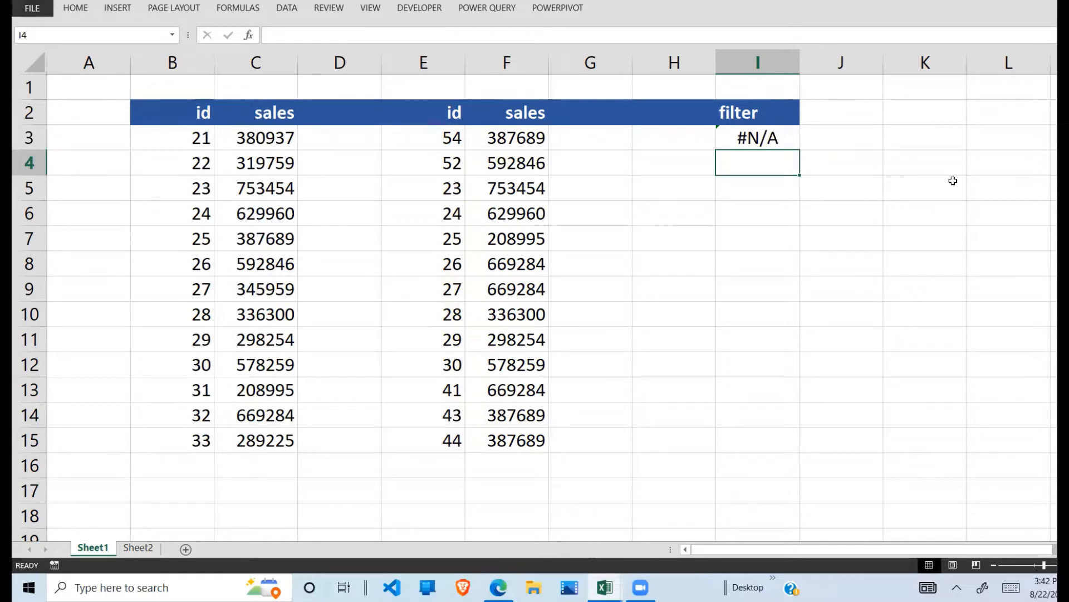
# Step: Fill the MATCH formula from I3 down to I15
pyautogui.click(439, 136)
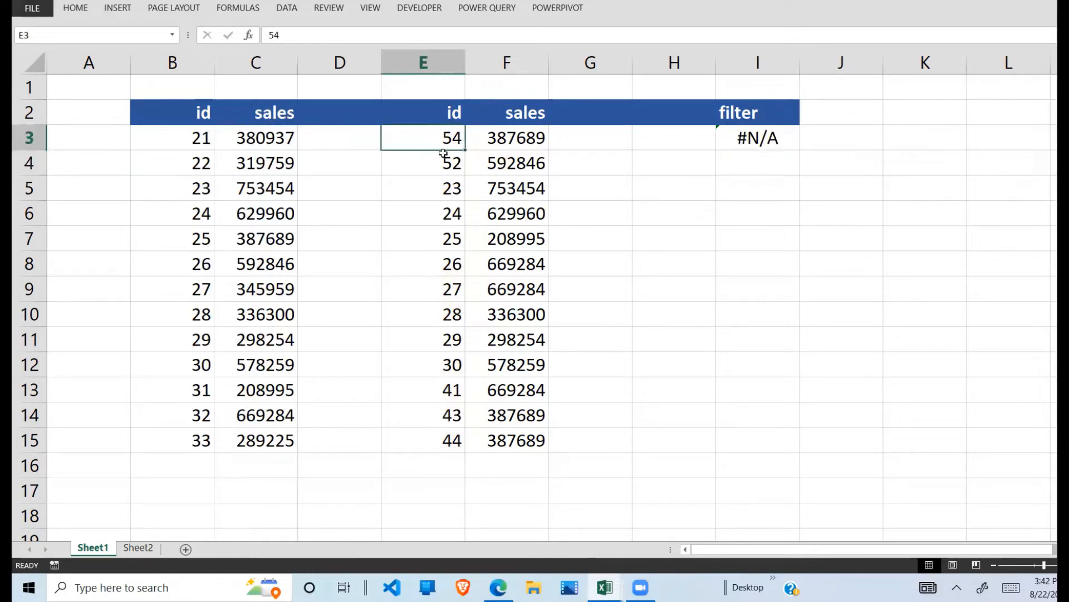
pyautogui.moveTo(444, 153); pyautogui.dragTo(448, 261)
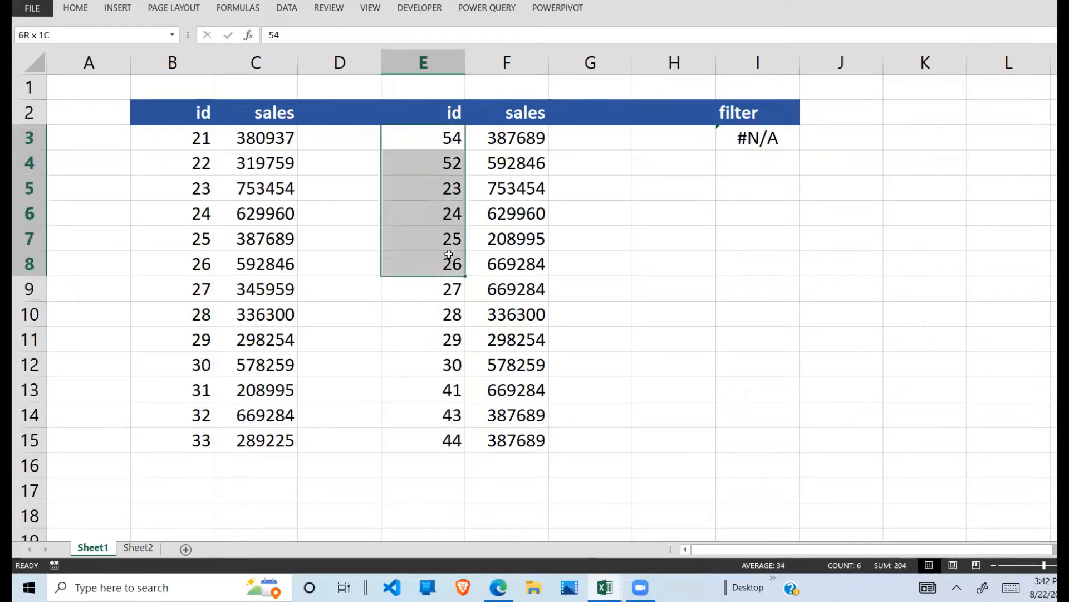
pyautogui.click(761, 144)
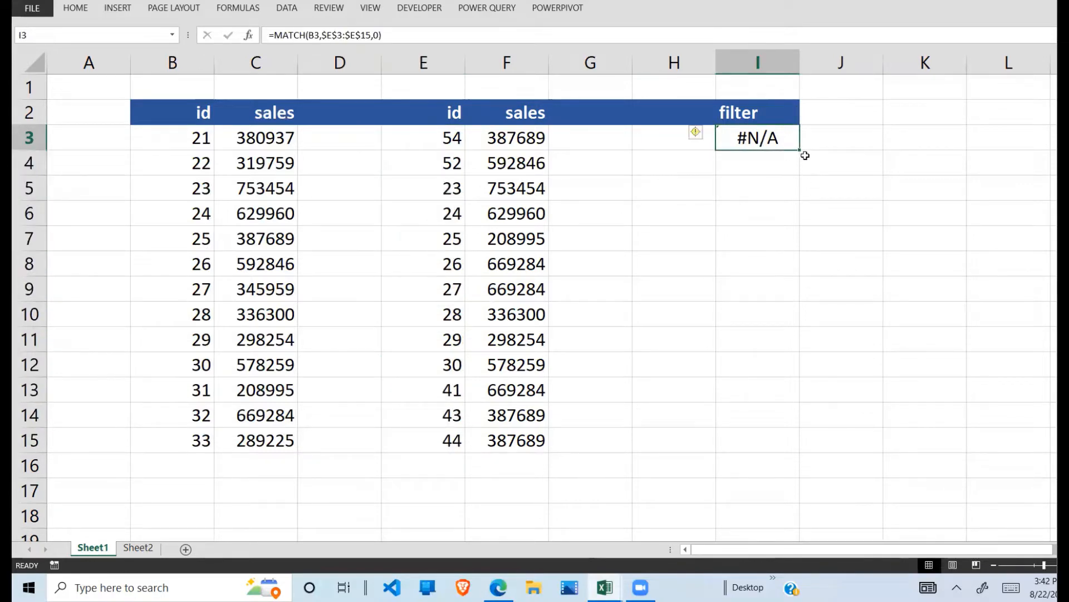
pyautogui.moveTo(801, 151); pyautogui.dragTo(778, 451)
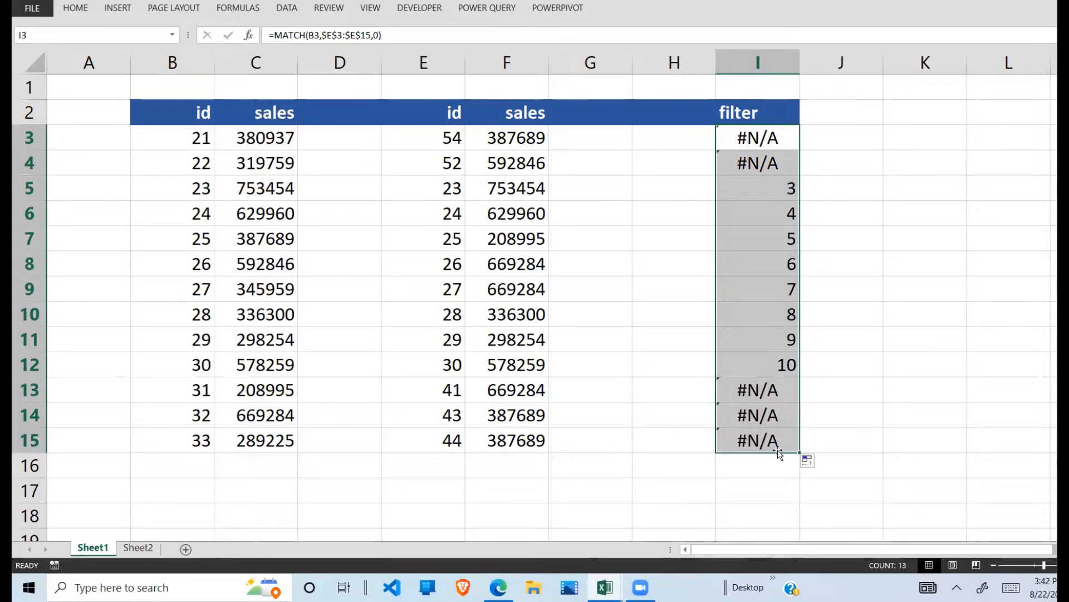
# Step: Inspect the MATCH formulas in I5 and I6 against the ids in columns B and E
pyautogui.click(784, 187)
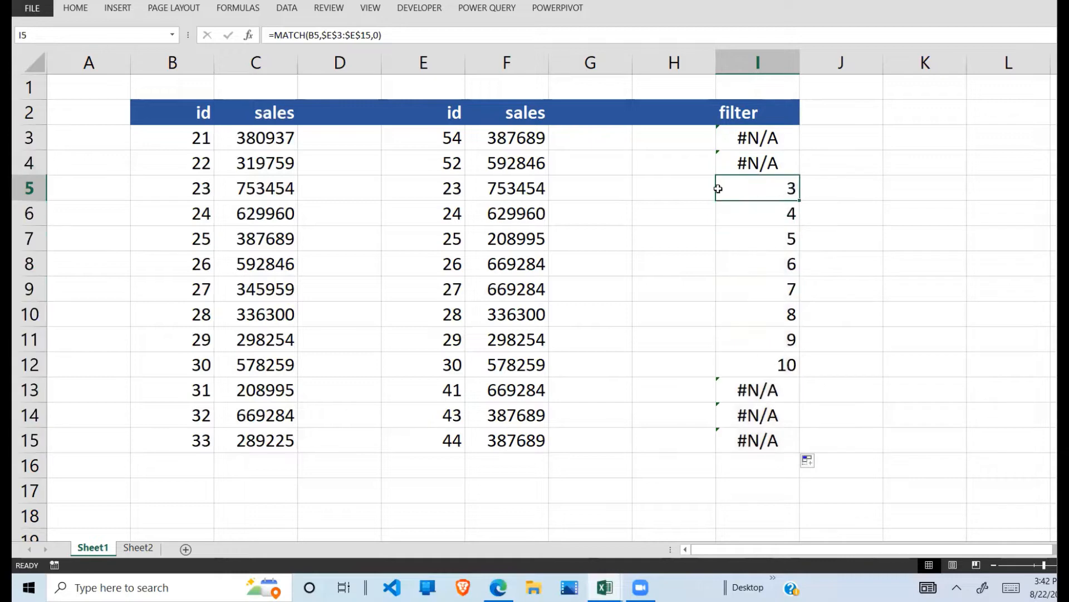
pyautogui.doubleClick(774, 182)
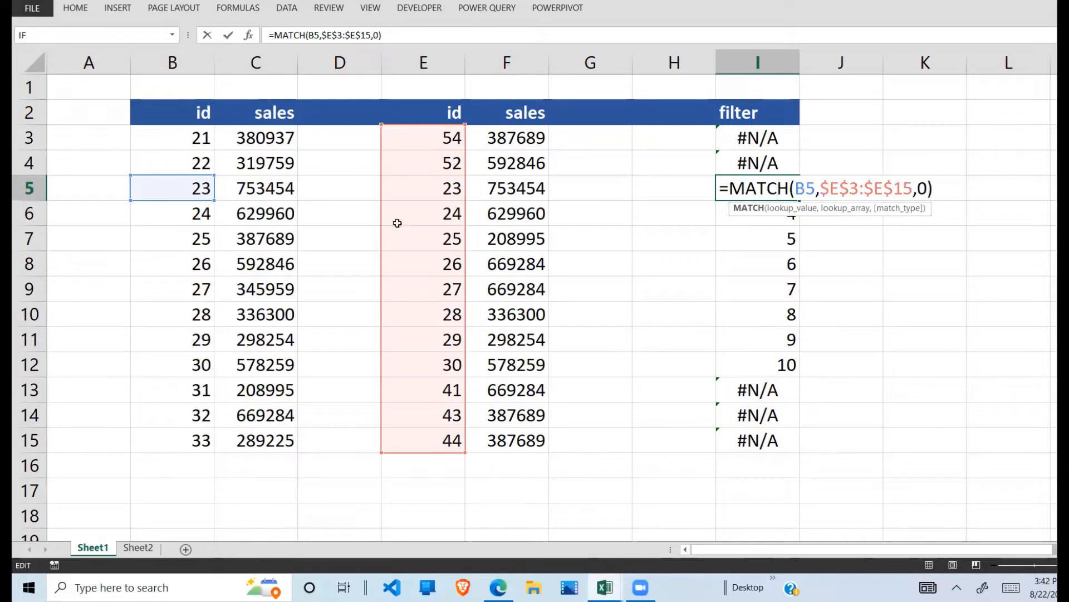
pyautogui.press('Return')
pyautogui.click(774, 192)
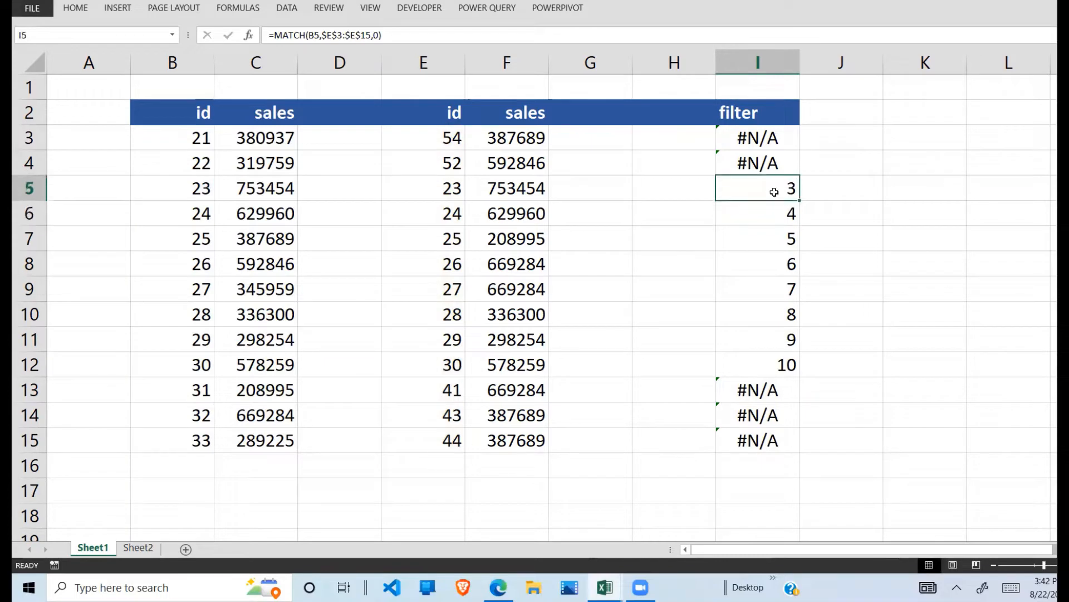
pyautogui.click(192, 213)
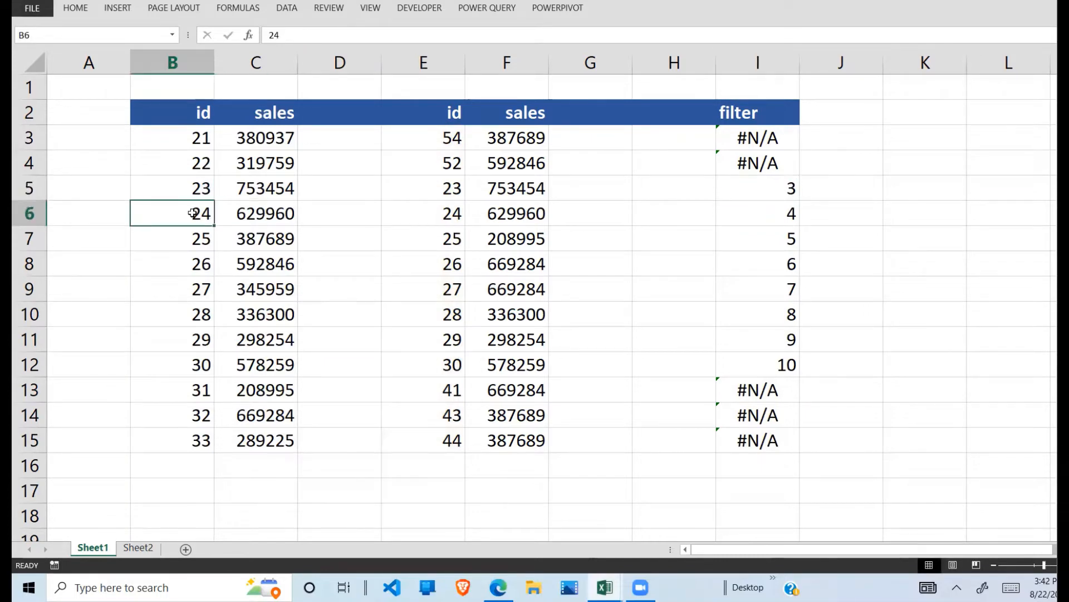
pyautogui.moveTo(448, 139); pyautogui.dragTo(431, 439)
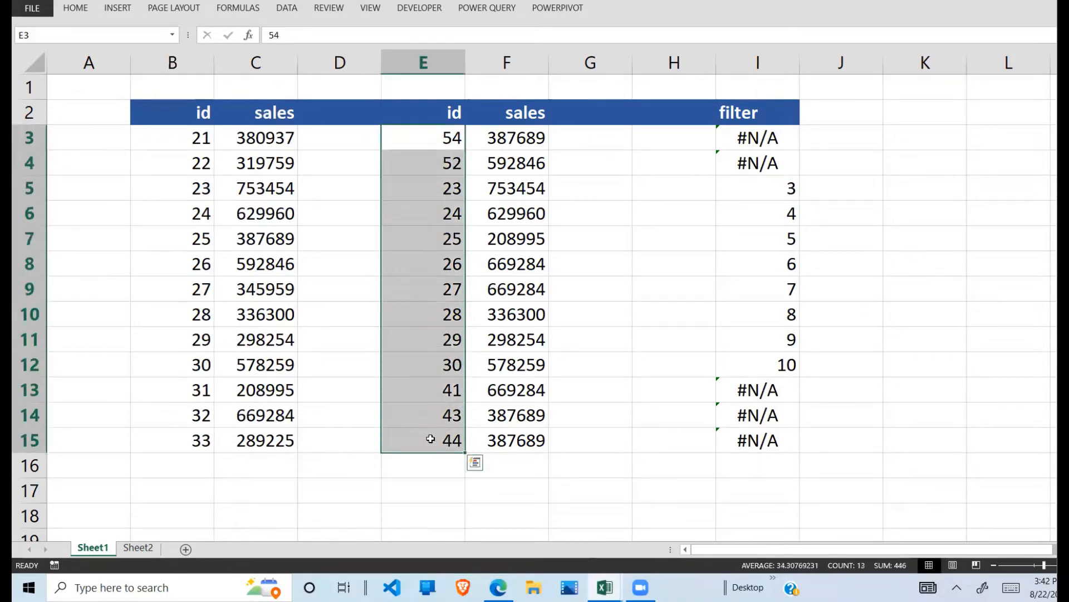
pyautogui.click(780, 208)
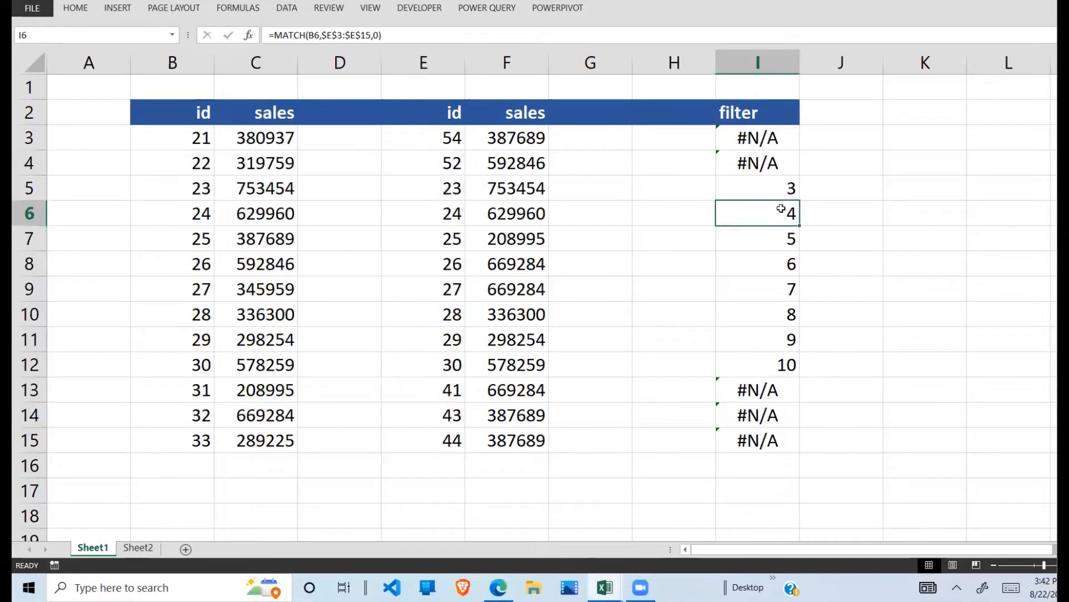
pyautogui.doubleClick(777, 213)
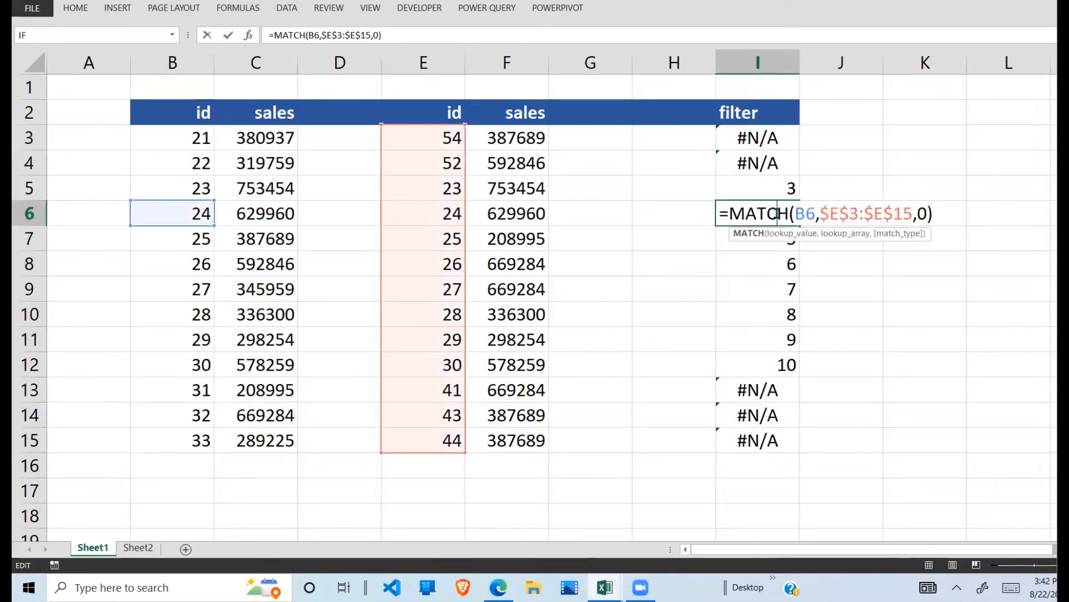
pyautogui.press('Return')
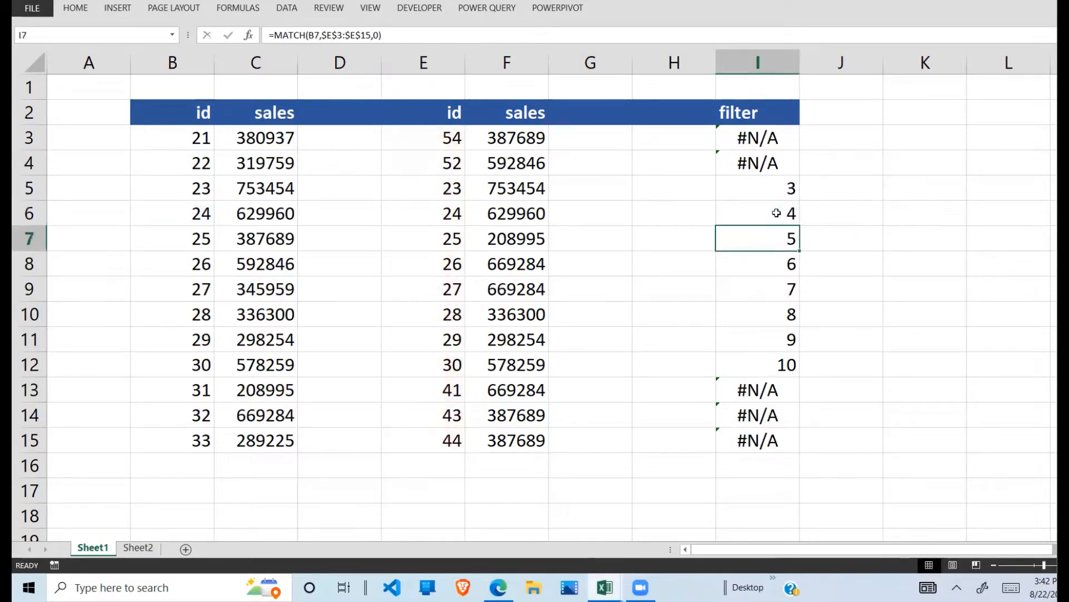
# Step: Compare the matched and unmatched rows in the filter column, from I3 to I15
pyautogui.moveTo(787, 188); pyautogui.dragTo(783, 362)
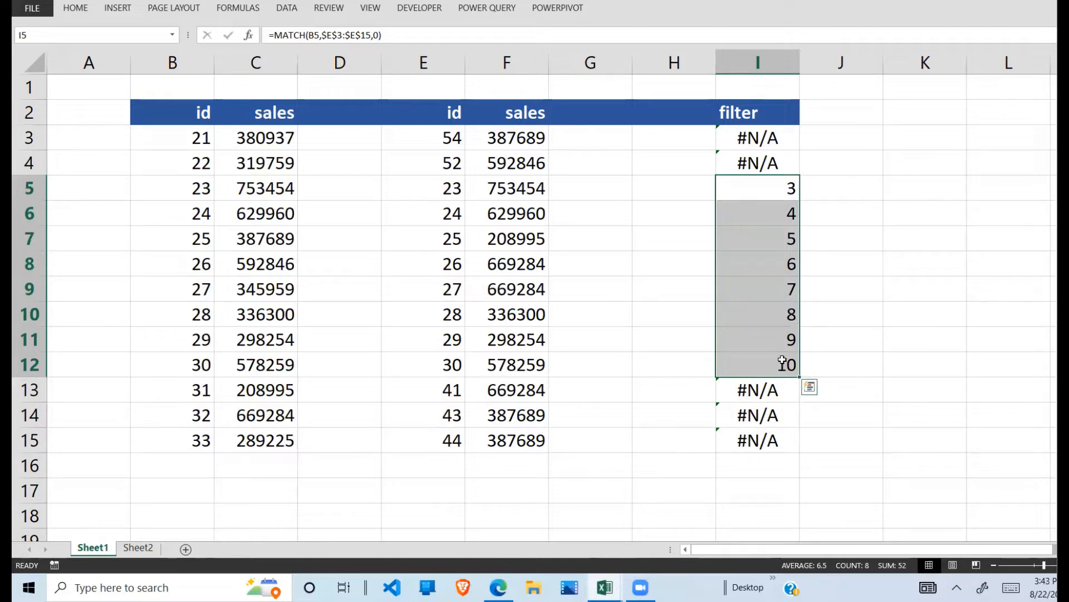
pyautogui.click(781, 417)
pyautogui.moveTo(780, 391); pyautogui.dragTo(764, 432)
pyautogui.click(774, 114)
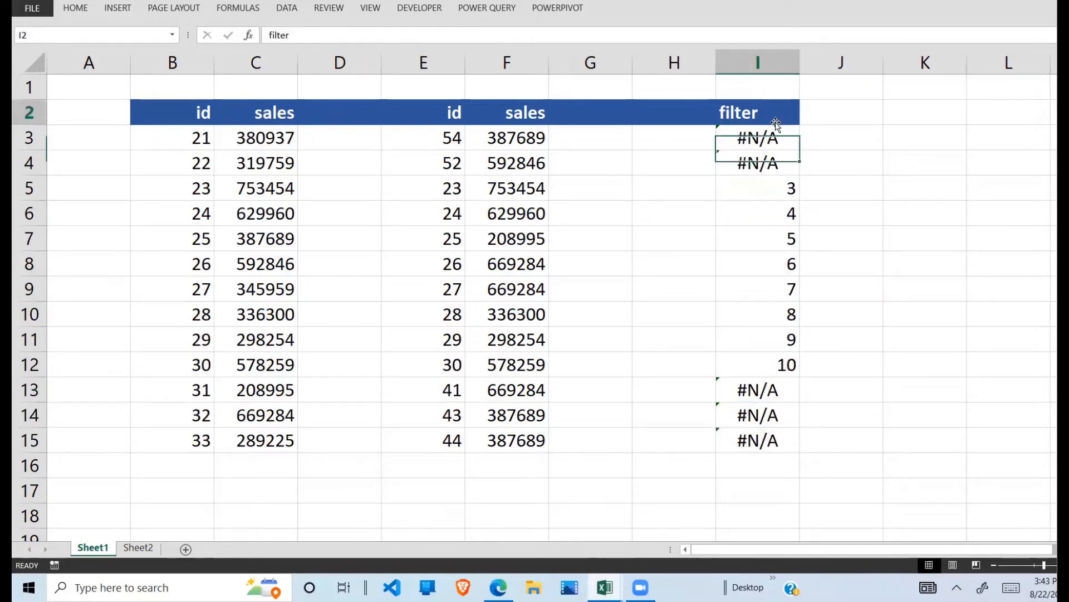
pyautogui.click(788, 211)
pyautogui.click(777, 386)
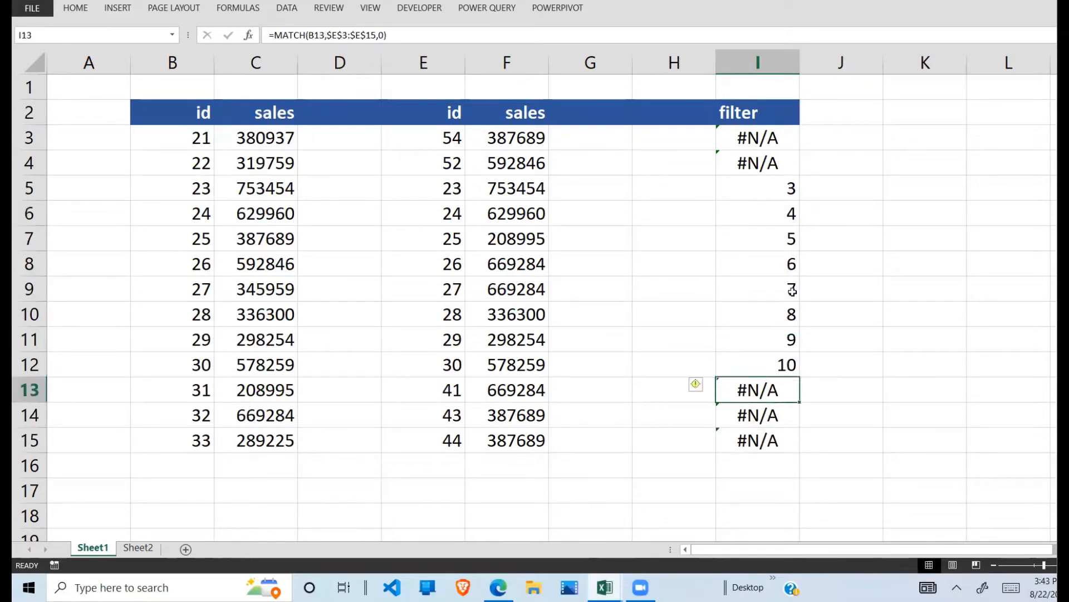
pyautogui.click(780, 137)
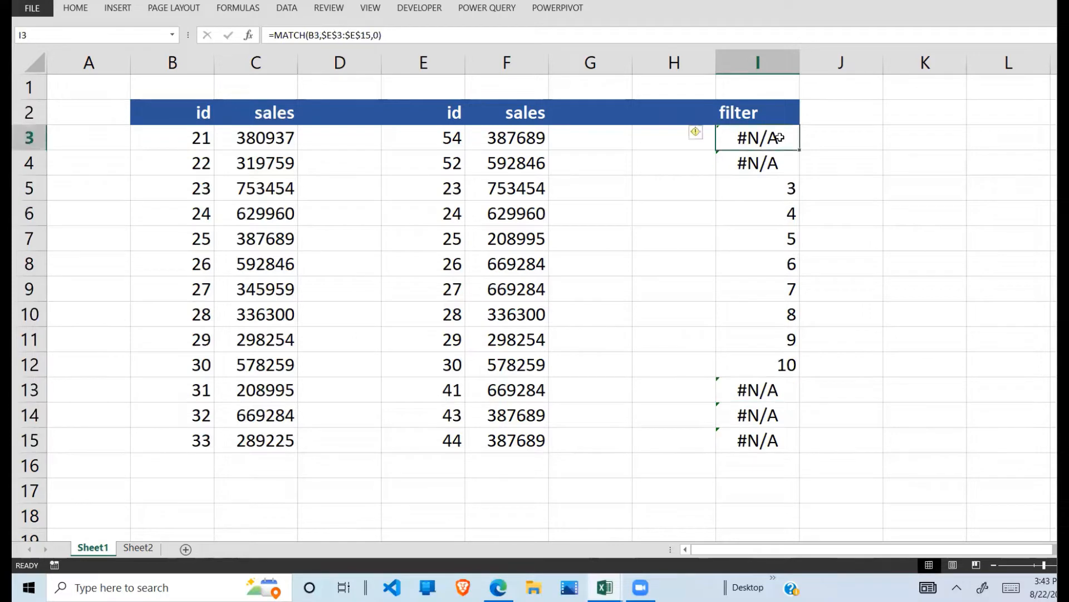
# Step: Wrap the MATCH formula in I3 in ISNUMBER, giving =ISNUMBER(MATCH(B3,$E$3:$E$15,0)), and fill it down to I15
pyautogui.click(273, 36)
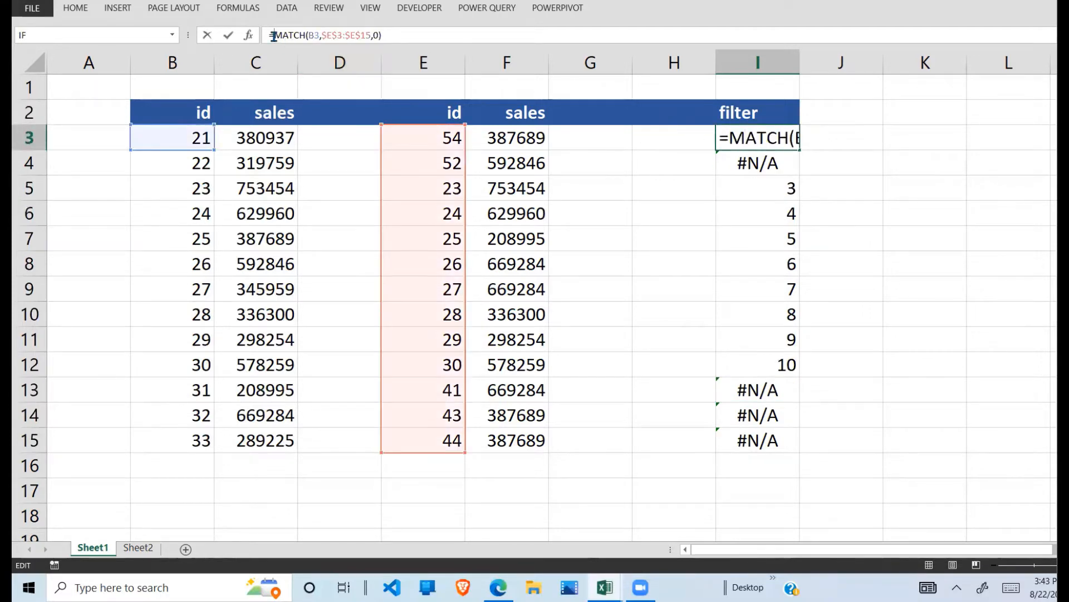
pyautogui.write('isn')
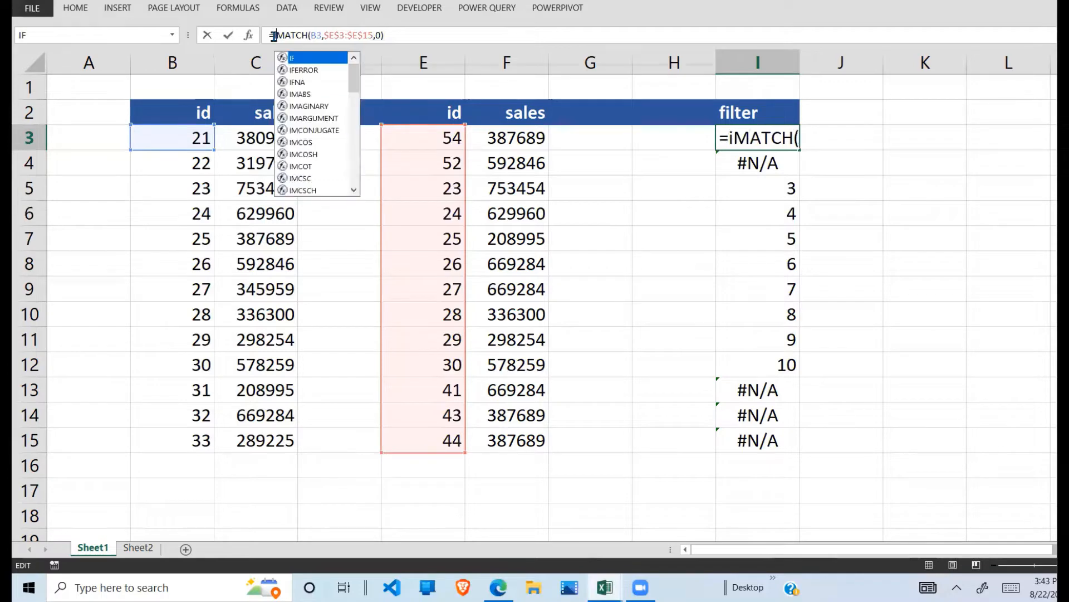
pyautogui.write('umber')
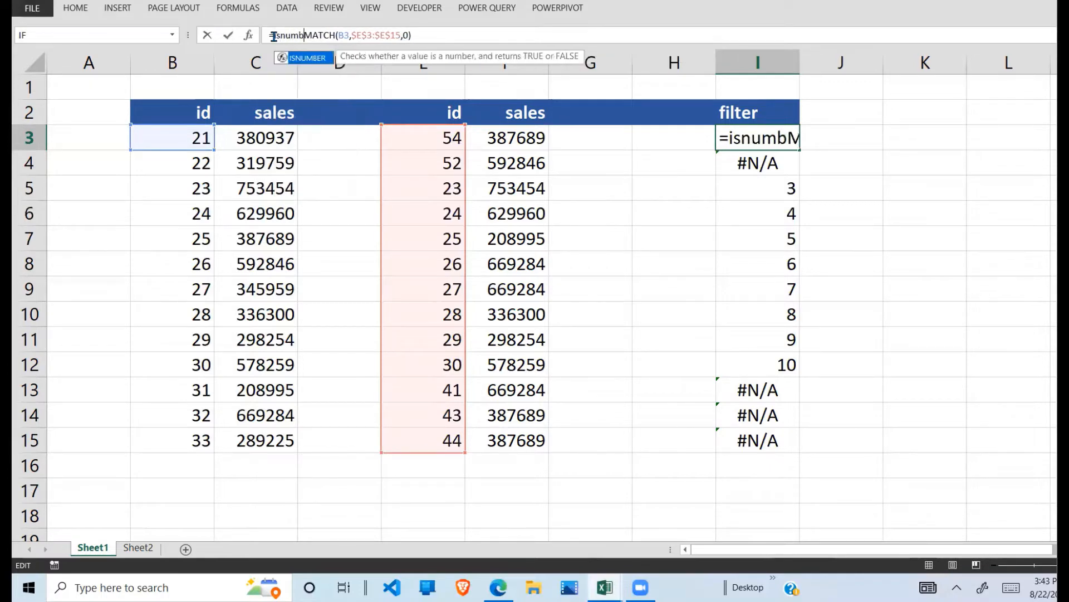
pyautogui.write('(')
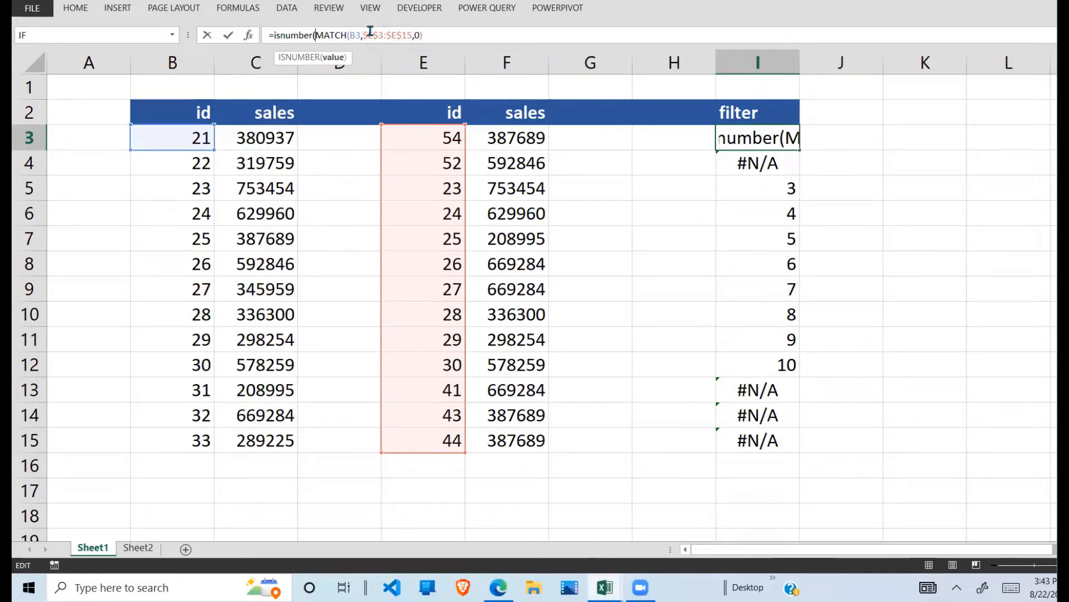
pyautogui.click(443, 39)
pyautogui.write(')')
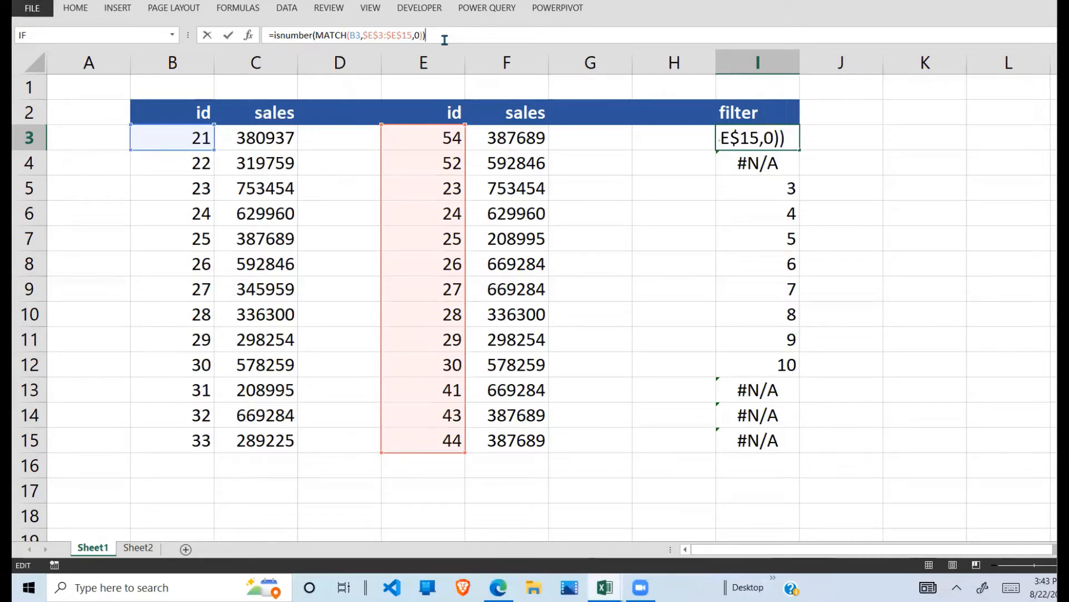
pyautogui.press('Return')
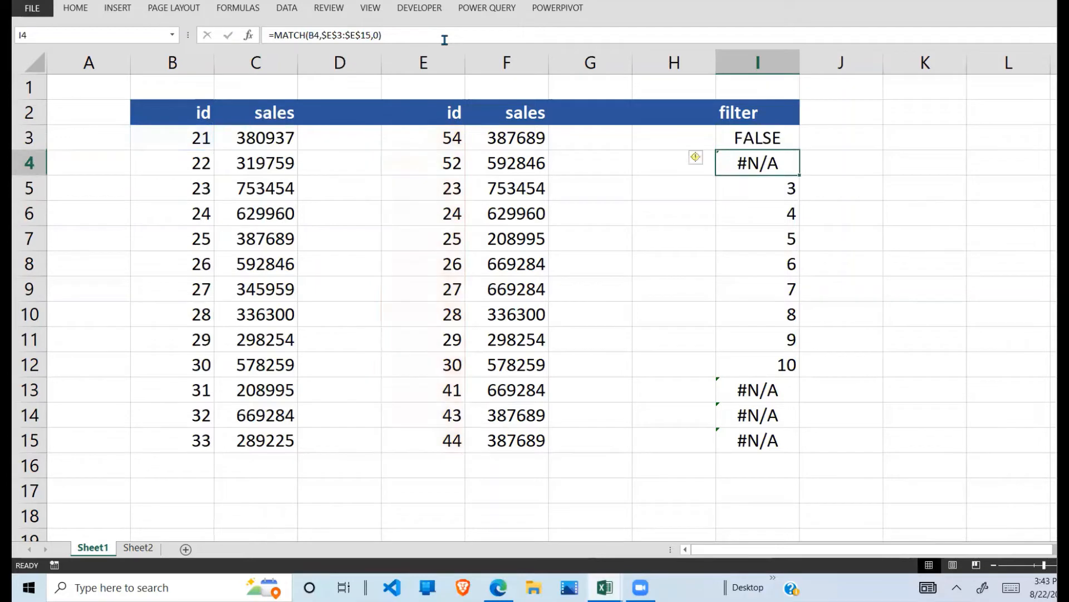
pyautogui.click(763, 140)
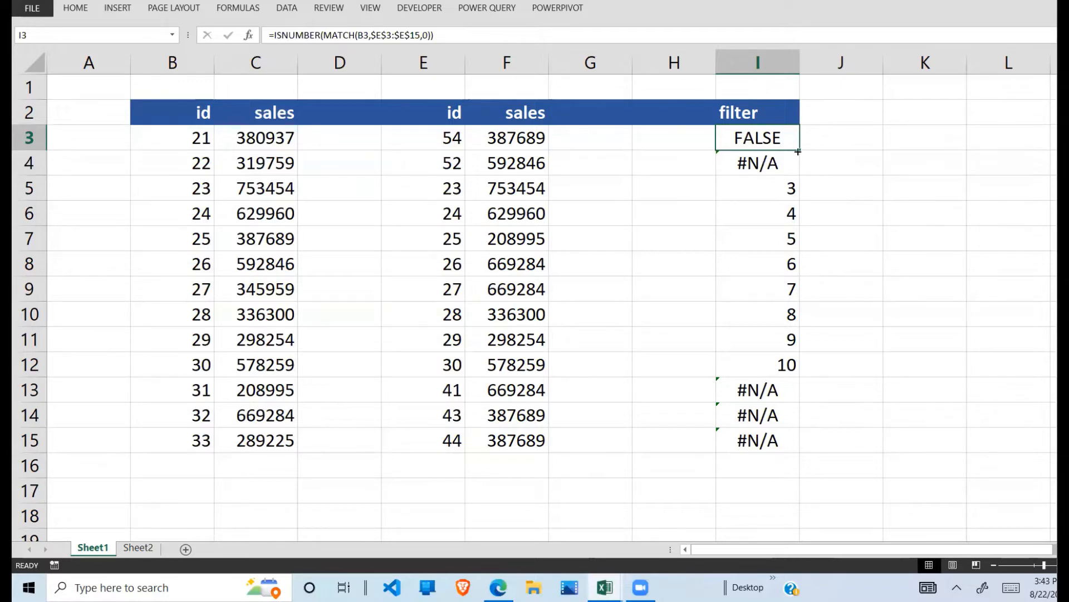
pyautogui.moveTo(798, 151); pyautogui.dragTo(785, 449)
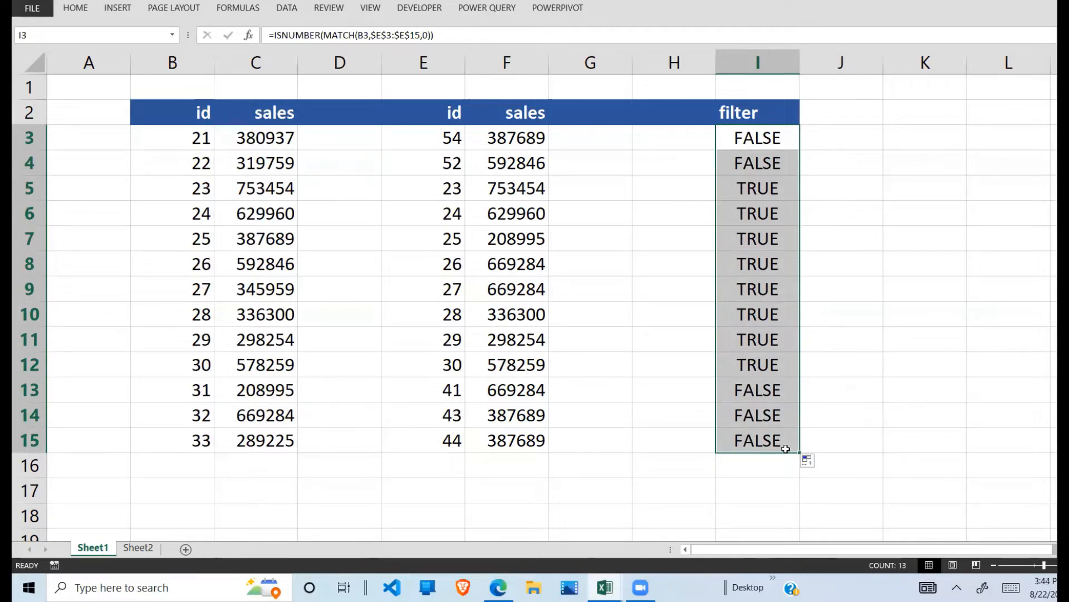
# Step: Compare the filter column's results in rows 3 to 5 with the ids in columns B and E
pyautogui.click(457, 134)
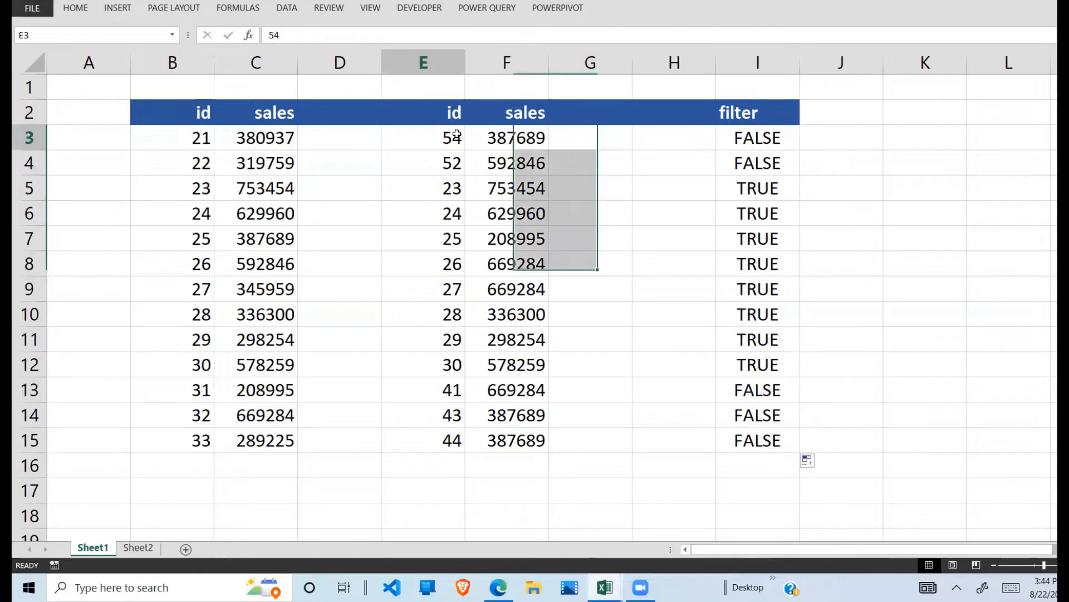
pyautogui.click(179, 139)
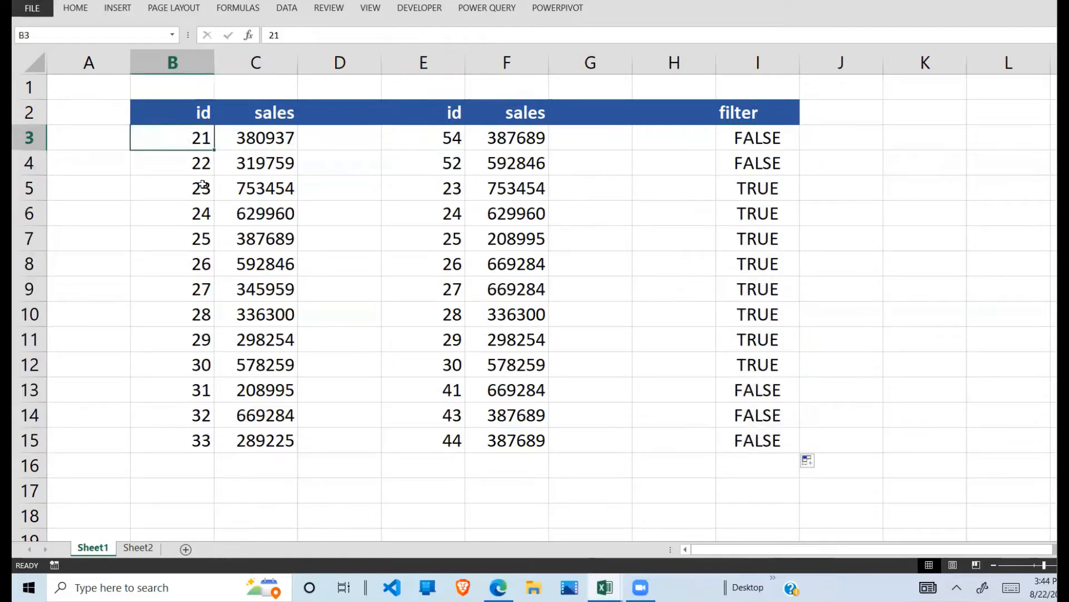
pyautogui.click(519, 145)
pyautogui.moveTo(752, 133); pyautogui.dragTo(760, 162)
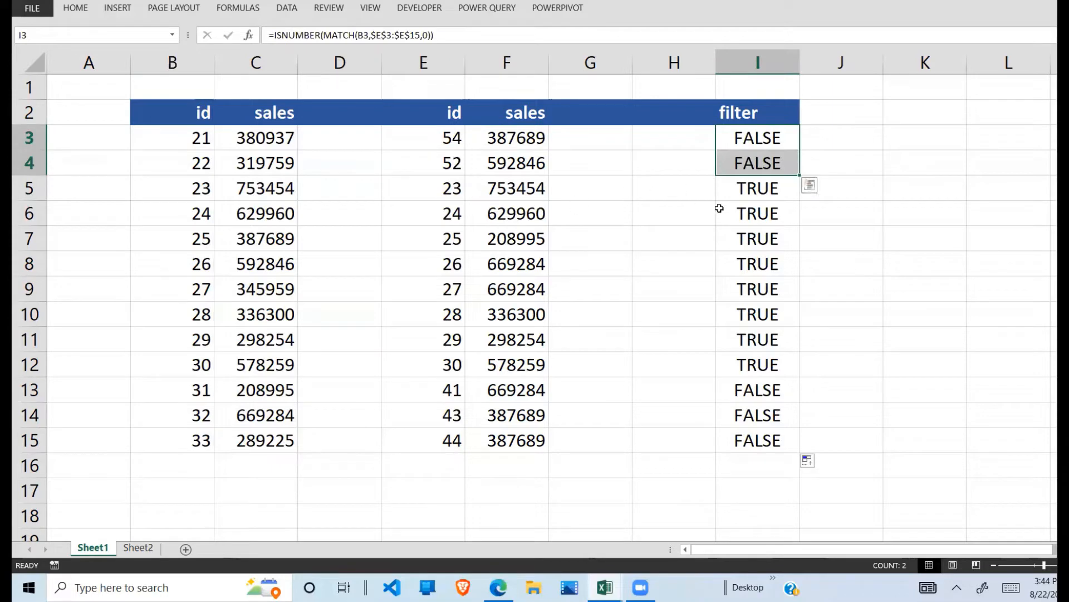
pyautogui.click(756, 191)
pyautogui.click(339, 185)
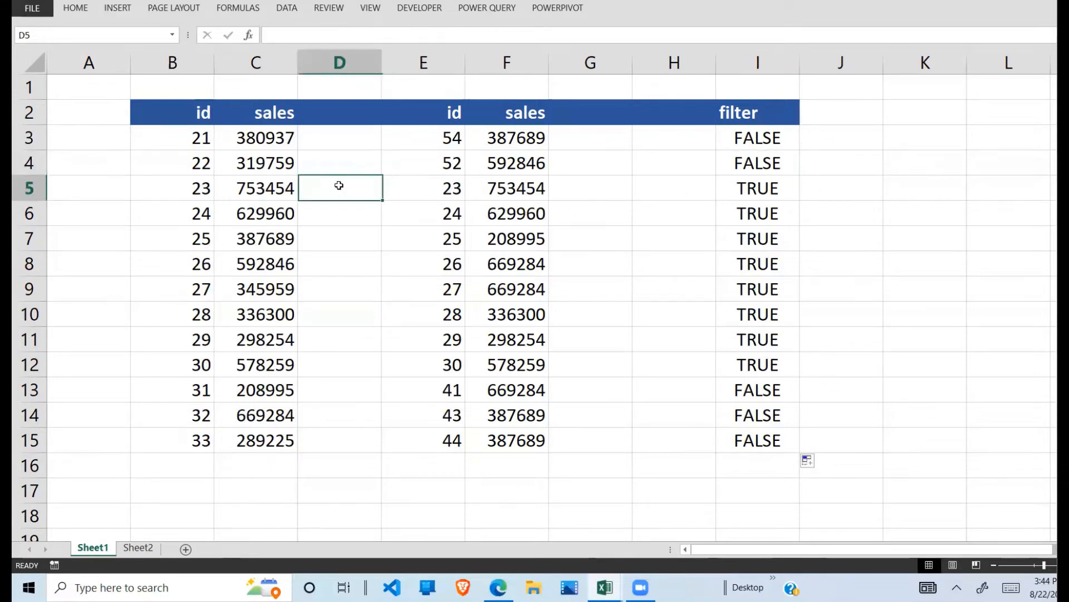
pyautogui.click(188, 190)
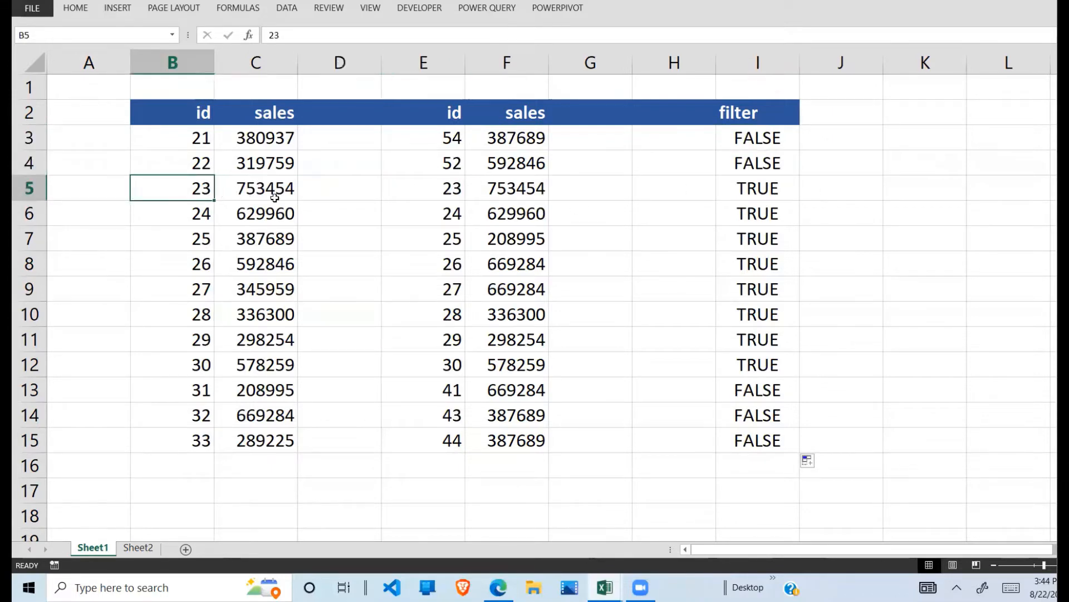
pyautogui.click(448, 192)
pyautogui.click(755, 188)
# Step: Add filters to the header row B2:I2
pyautogui.click(774, 119)
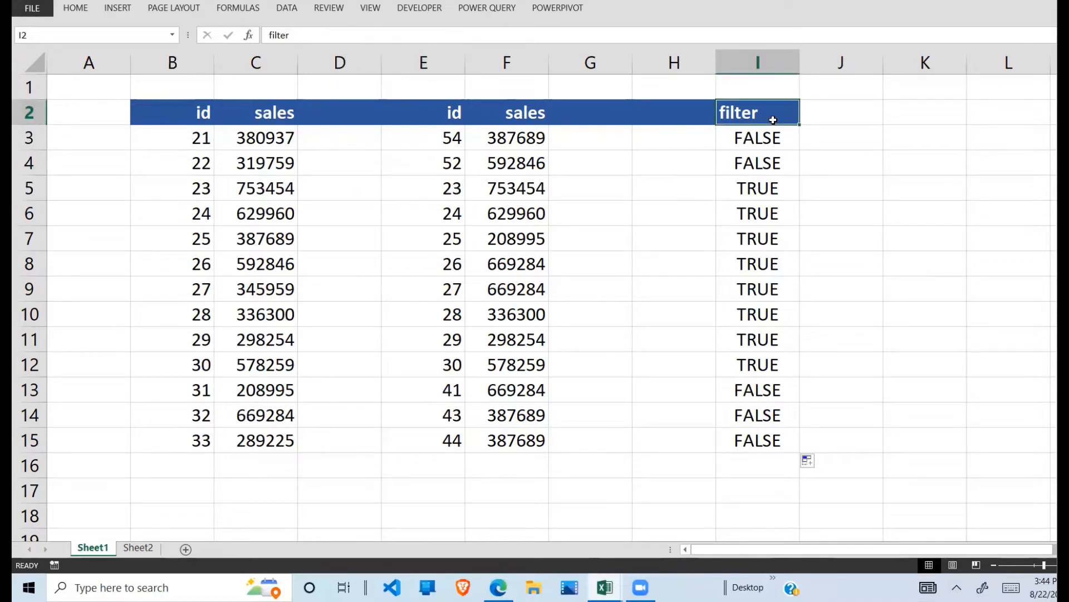
pyautogui.moveTo(174, 117); pyautogui.dragTo(779, 112)
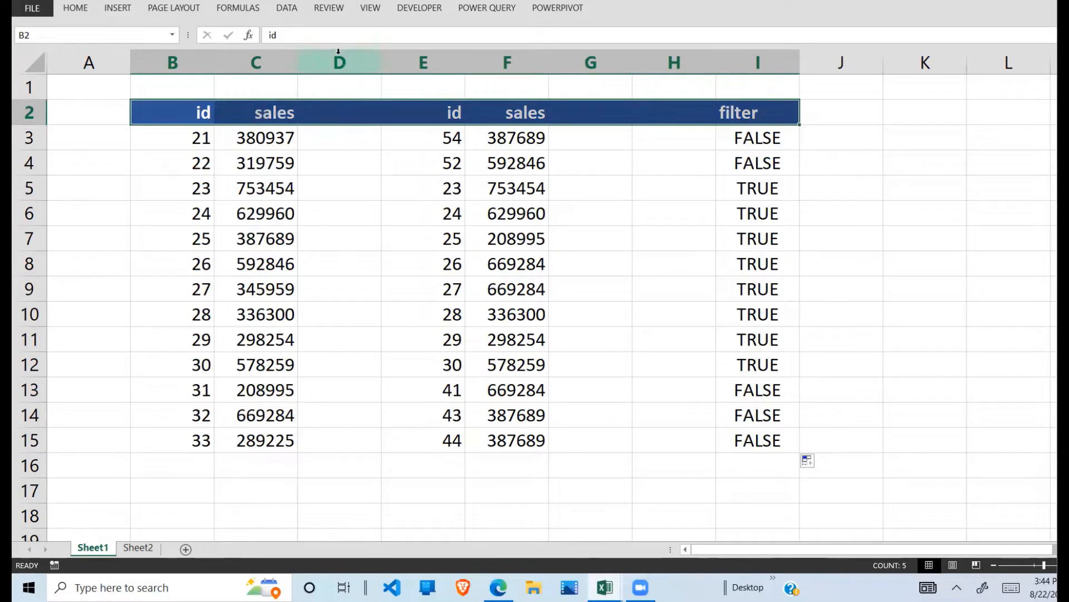
pyautogui.click(293, 12)
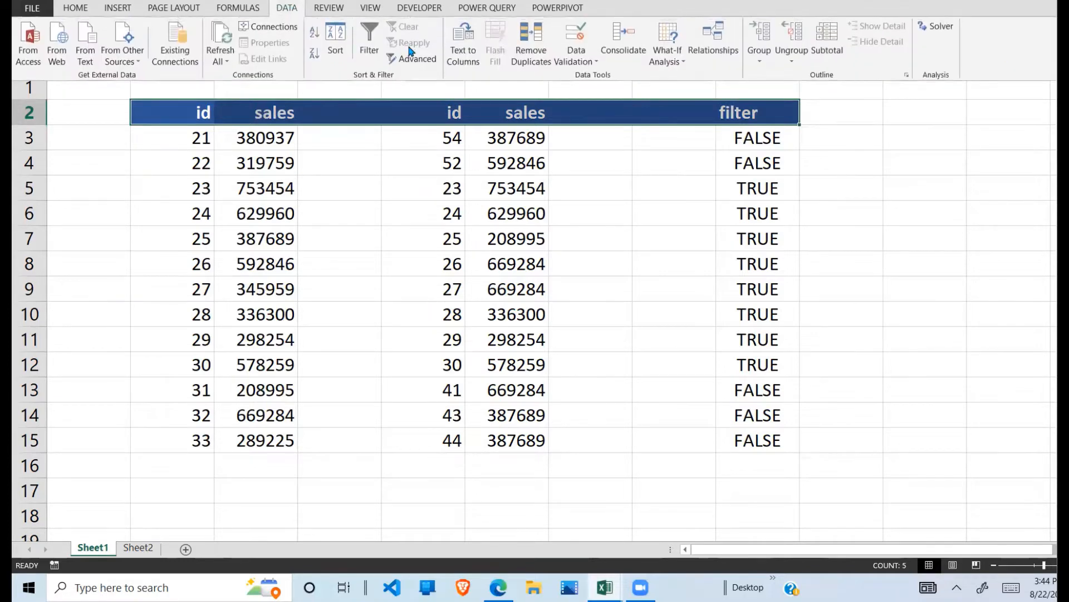
pyautogui.click(374, 42)
# Step: Filter the filter column to show only the FALSE rows
pyautogui.click(793, 119)
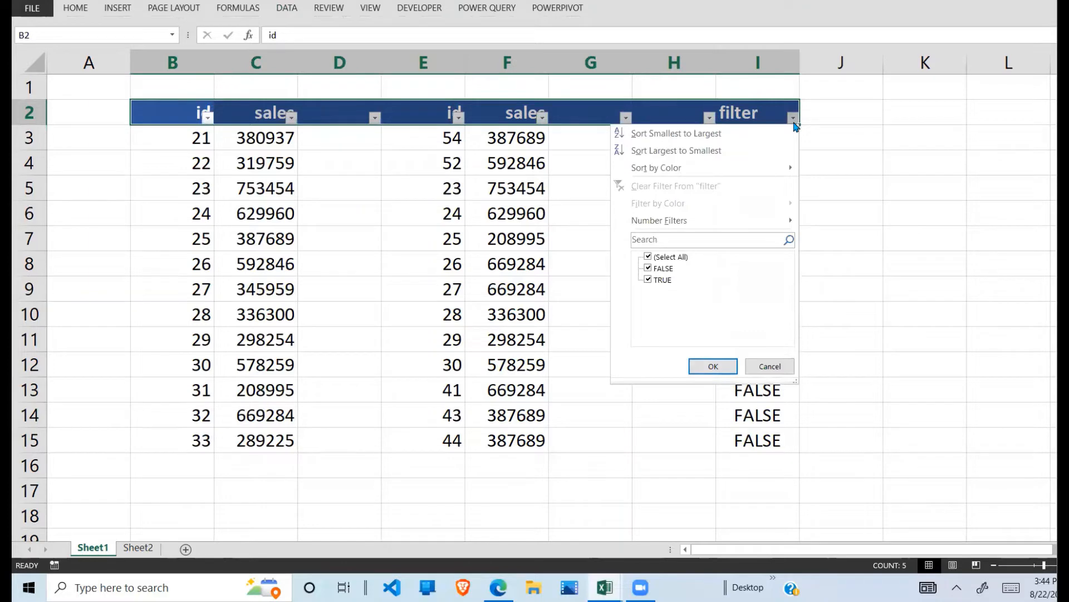
pyautogui.click(671, 257)
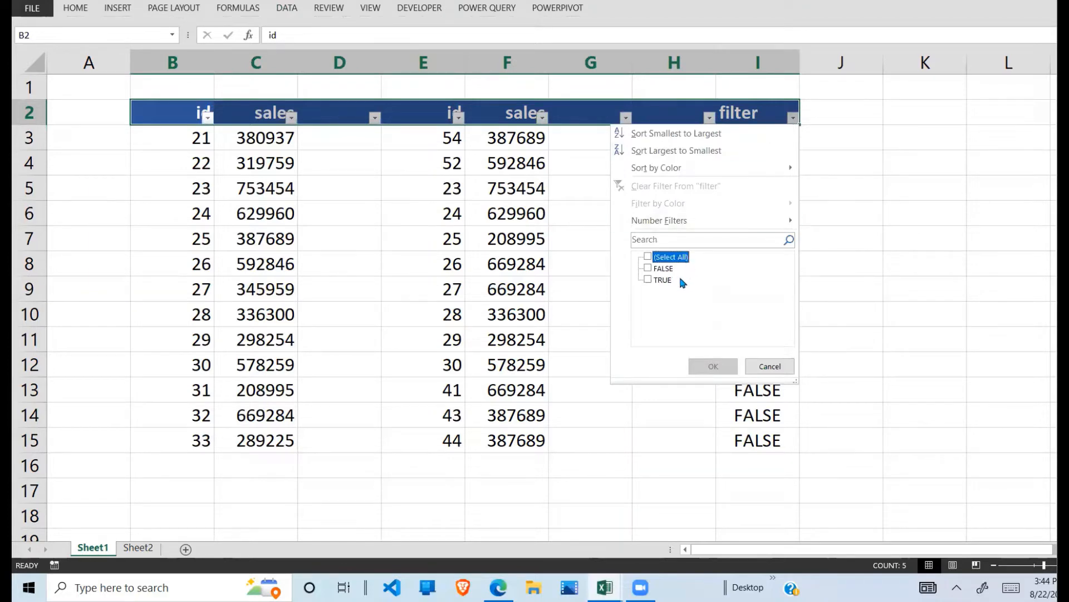
pyautogui.click(664, 269)
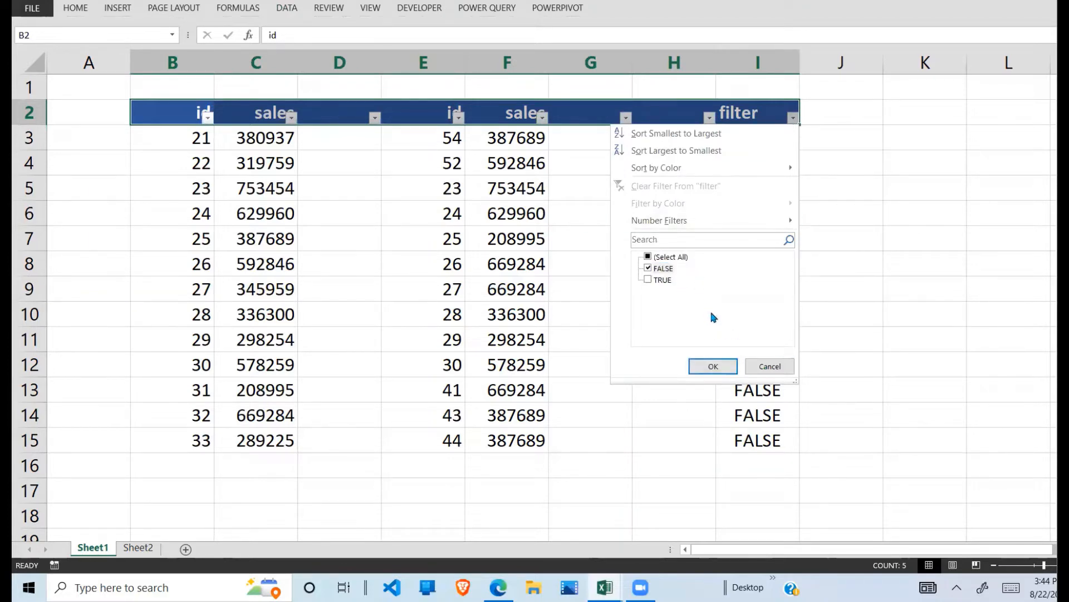
pyautogui.click(714, 366)
# Step: Examine the filtered FALSE rows and the ids and sales they show in both lists
pyautogui.click(752, 196)
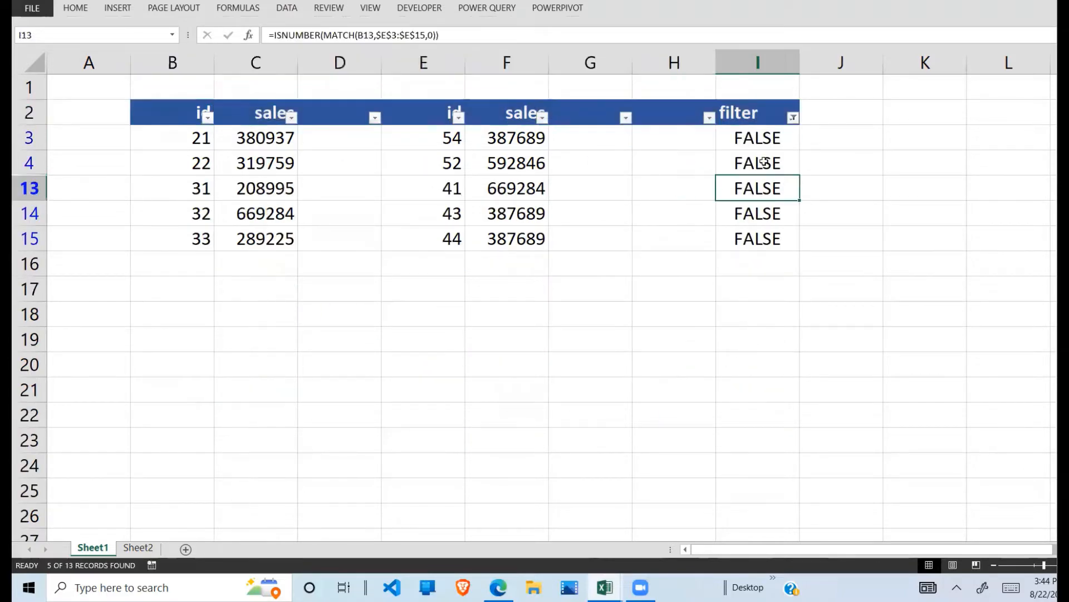
pyautogui.moveTo(756, 133); pyautogui.dragTo(758, 239)
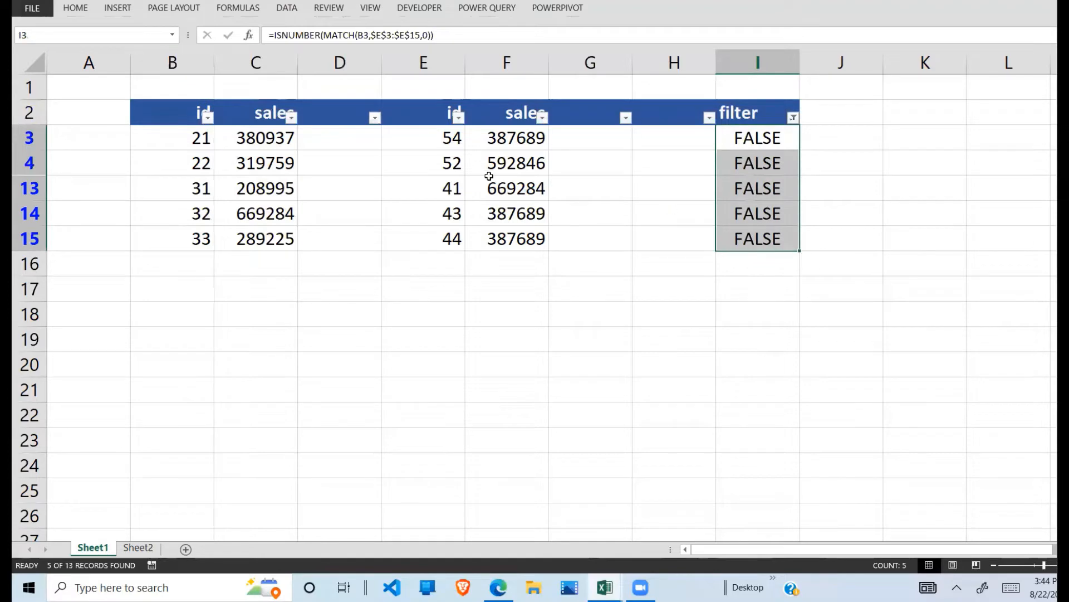
pyautogui.moveTo(449, 139); pyautogui.dragTo(491, 239)
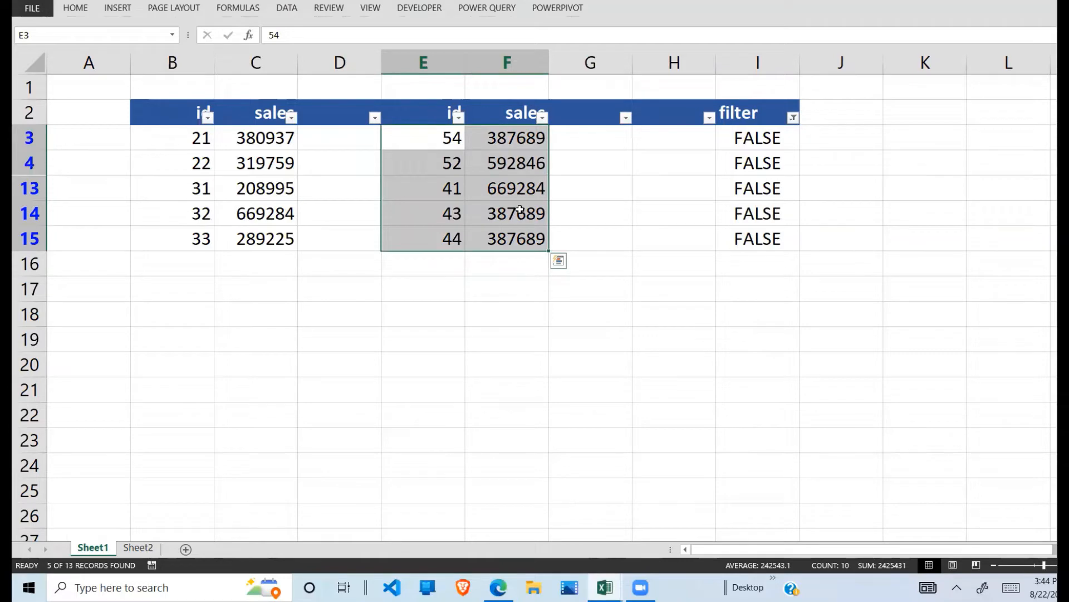
pyautogui.moveTo(206, 143); pyautogui.dragTo(265, 246)
pyautogui.click(256, 162)
pyautogui.moveTo(191, 138); pyautogui.dragTo(262, 239)
pyautogui.moveTo(430, 137); pyautogui.dragTo(515, 231)
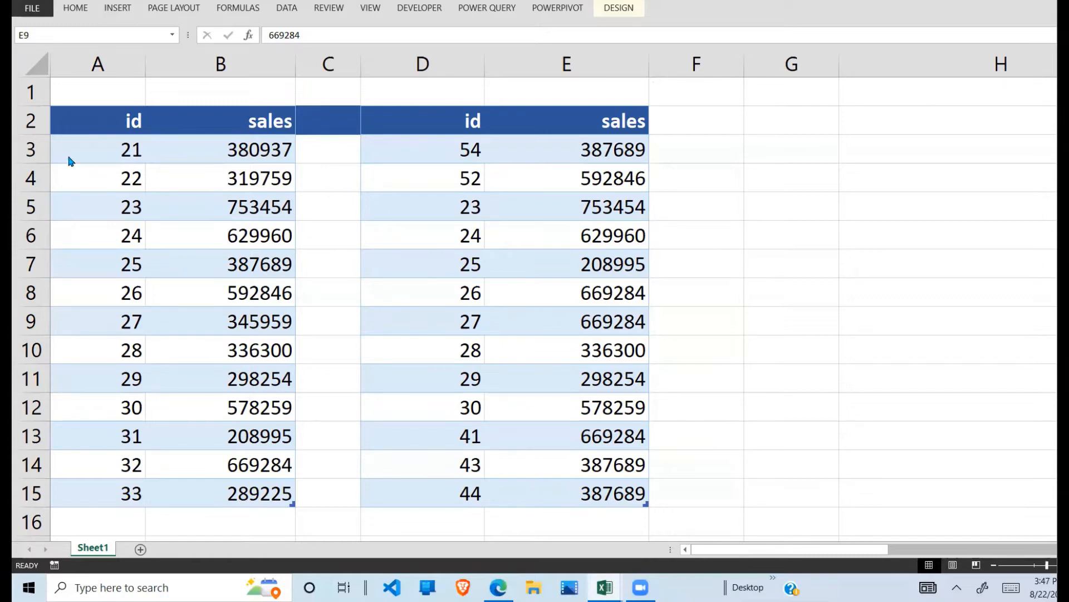
# Step: Examine the id and sales tables in A2:B15 and D2:E15 of the other workbook
pyautogui.click(170, 201)
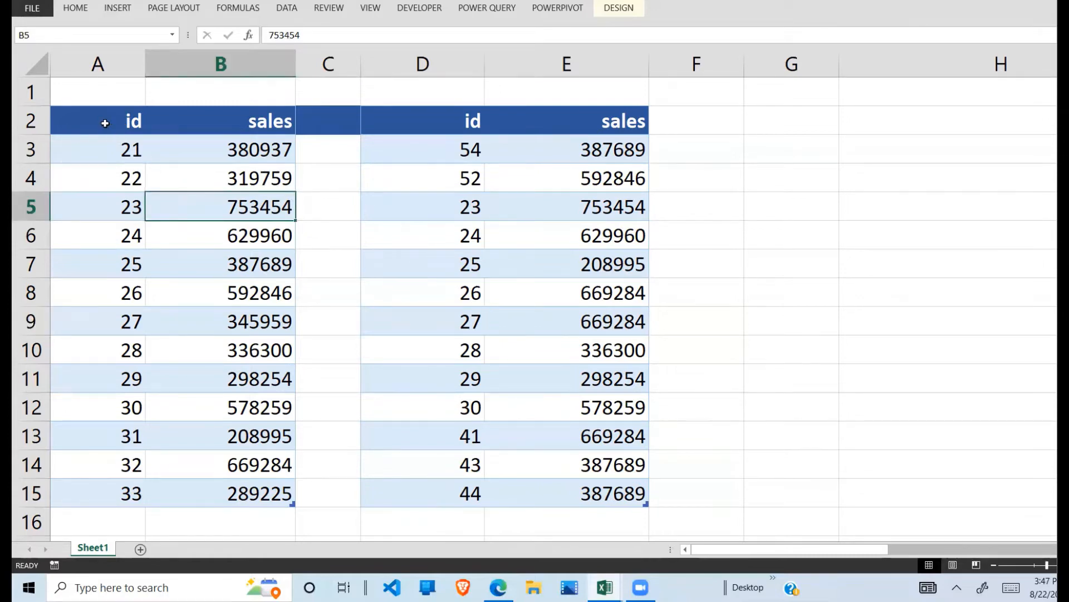
pyautogui.moveTo(105, 124); pyautogui.dragTo(259, 483)
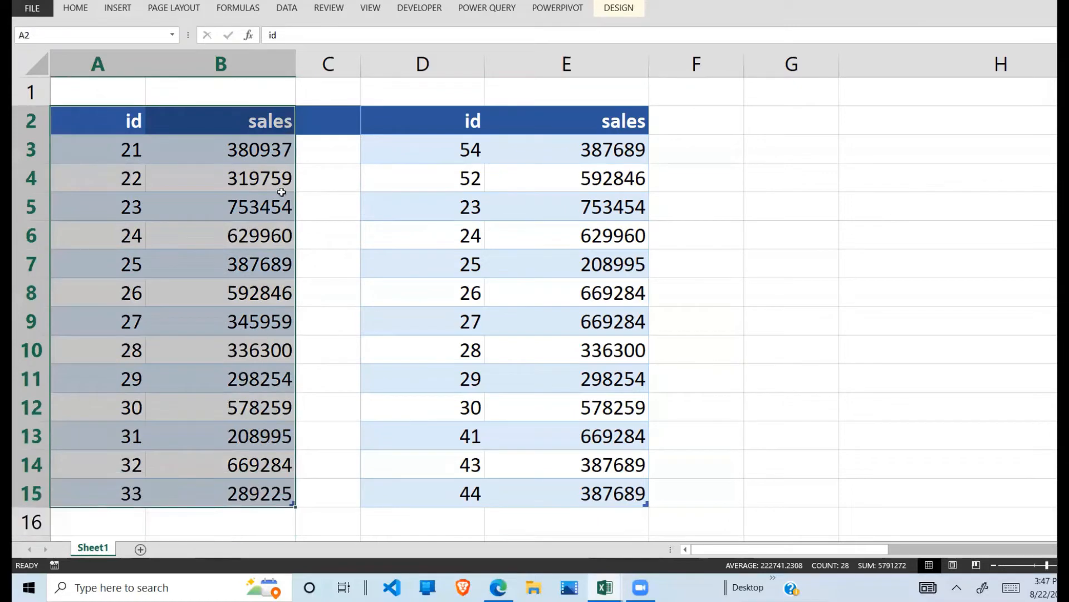
pyautogui.moveTo(461, 123); pyautogui.dragTo(600, 496)
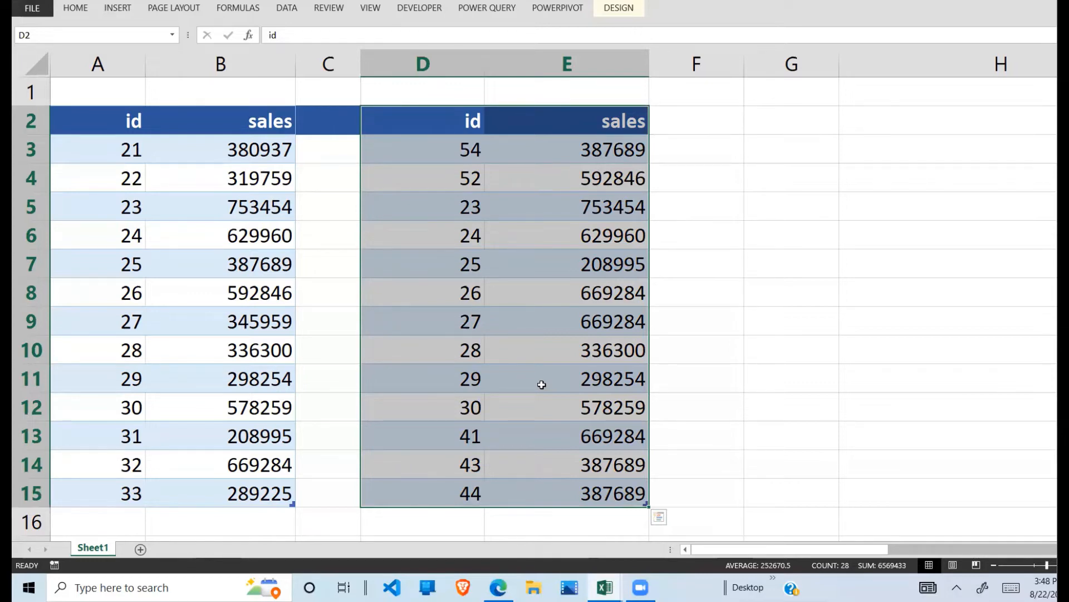
pyautogui.click(209, 264)
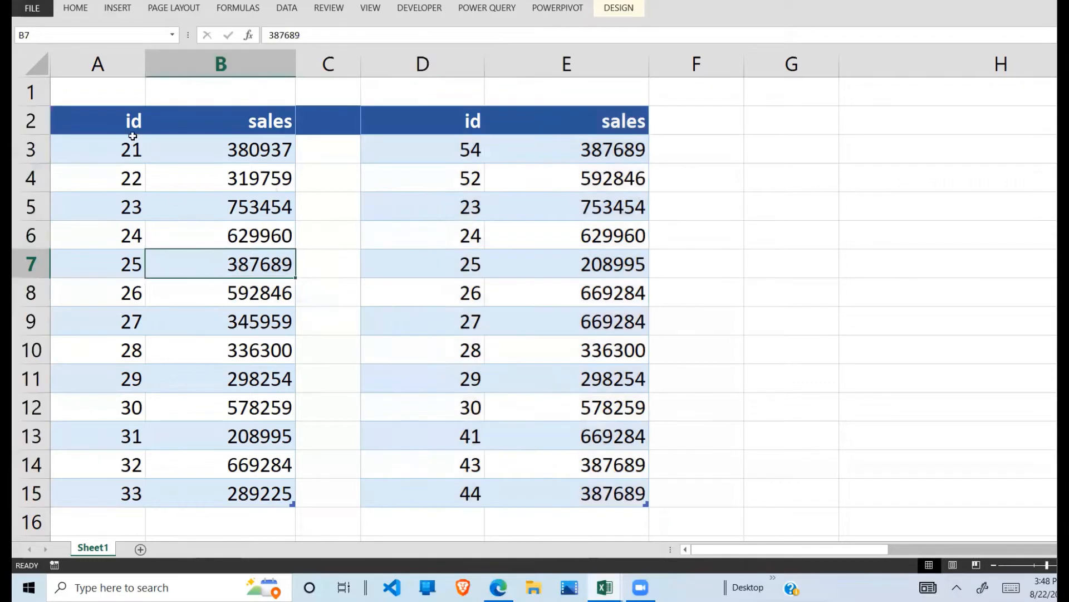
pyautogui.moveTo(102, 124); pyautogui.dragTo(219, 487)
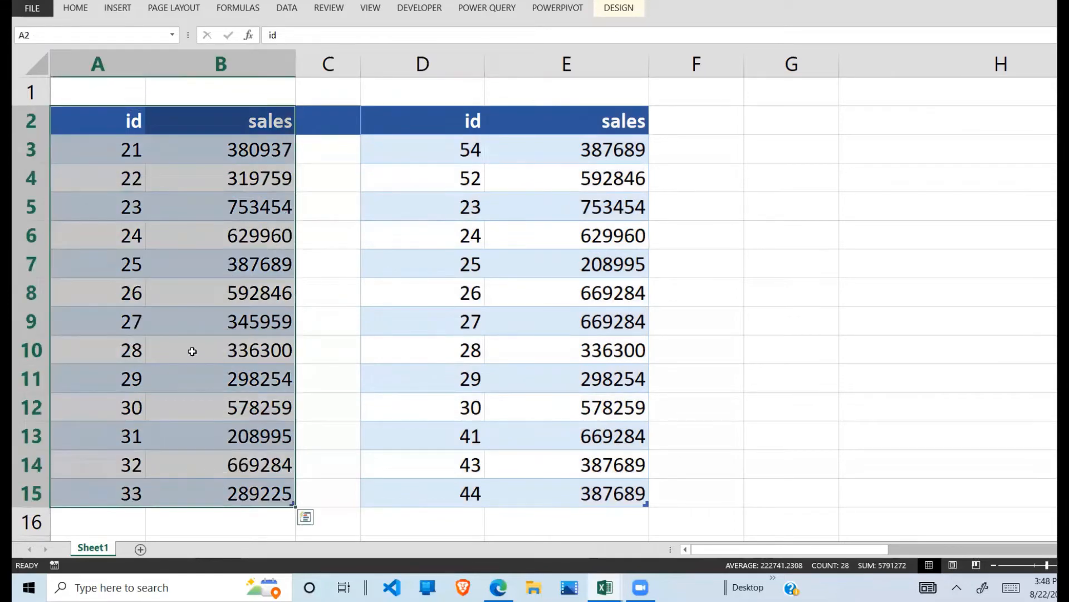
pyautogui.click(191, 350)
pyautogui.click(180, 269)
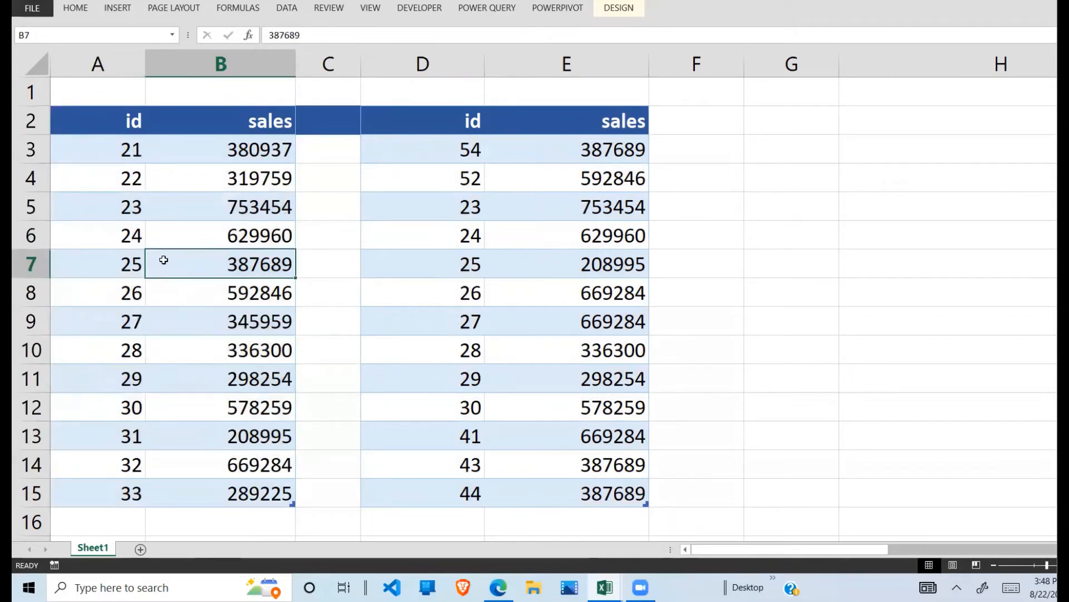
# Step: Check the table insertion options and the table name properties of the id and sales table in A2:B15
pyautogui.click(119, 13)
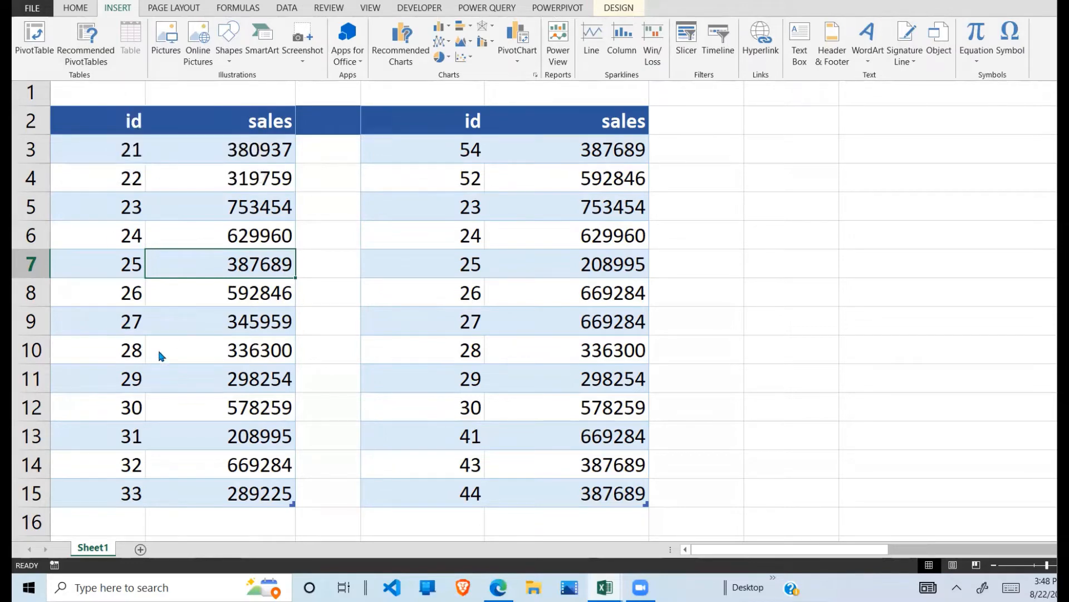
pyautogui.click(172, 261)
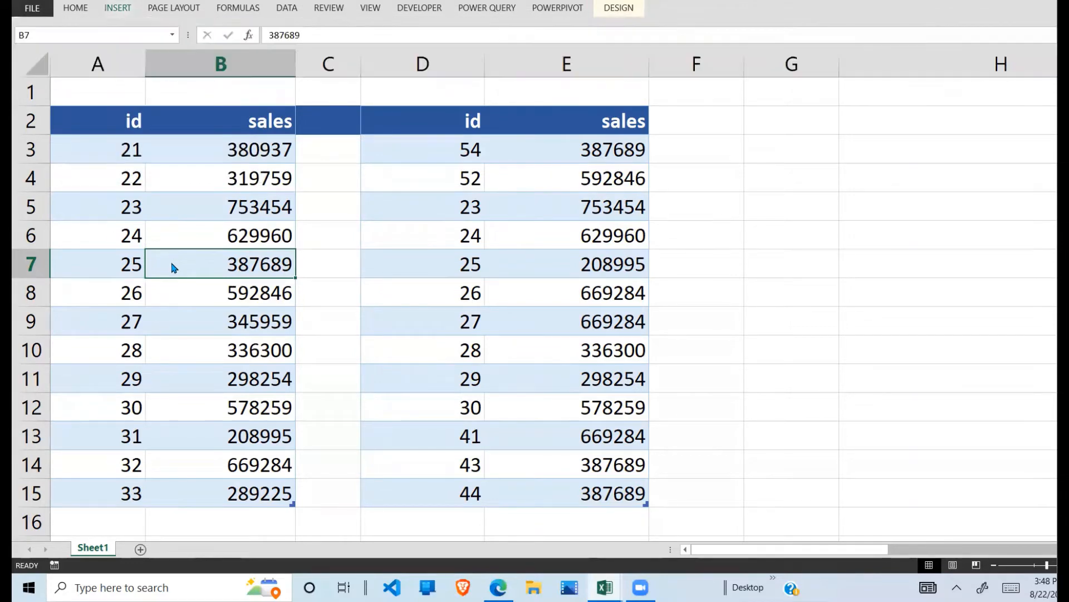
pyautogui.click(171, 243)
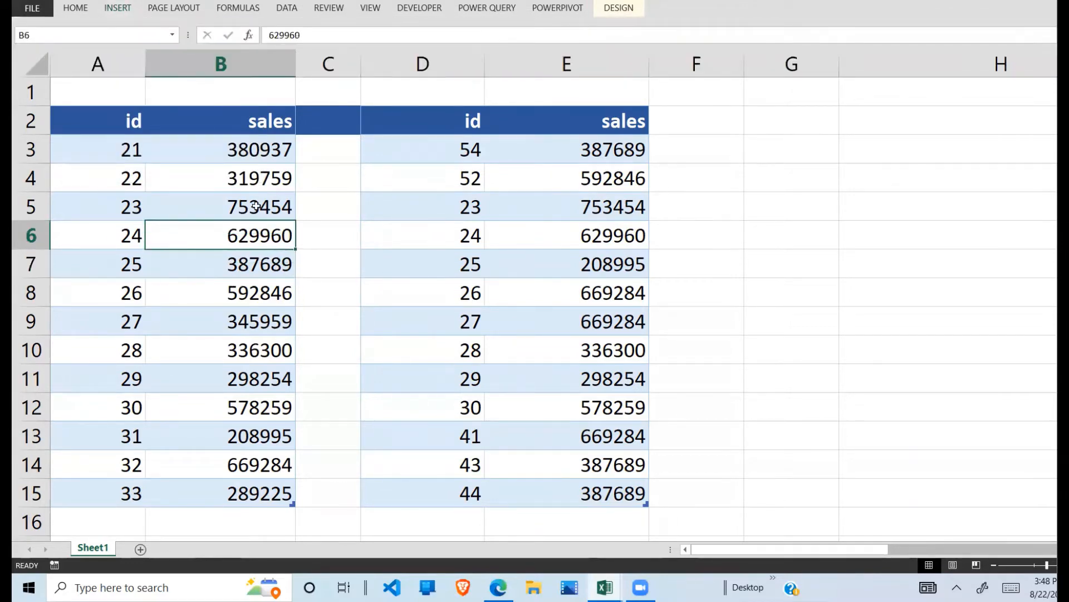
pyautogui.click(630, 11)
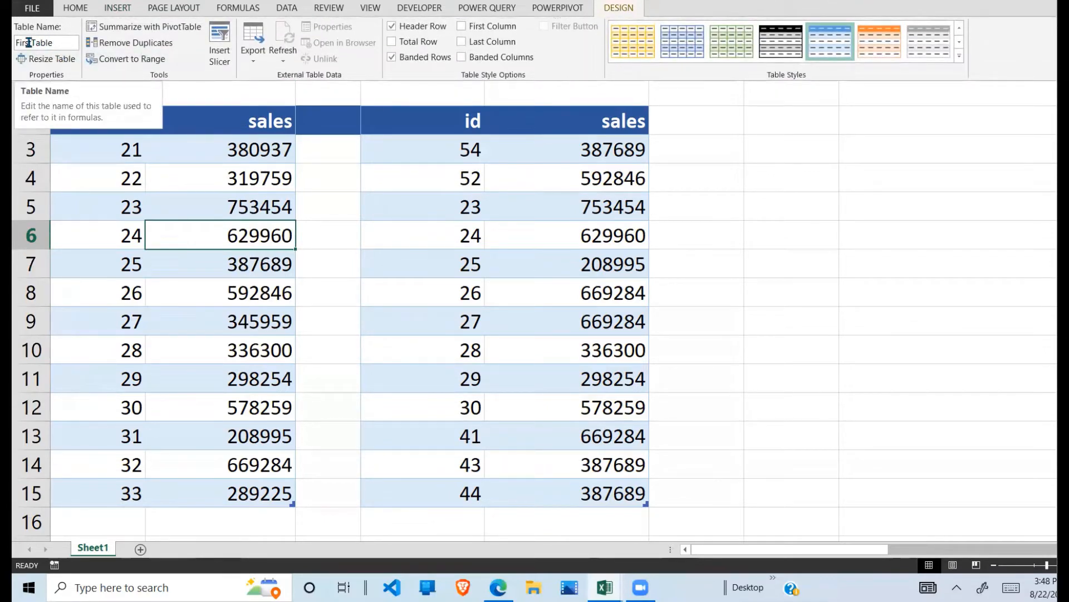
# Step: Check the table name properties of the id and sales table in D2:E15
pyautogui.click(466, 233)
pyautogui.click(466, 244)
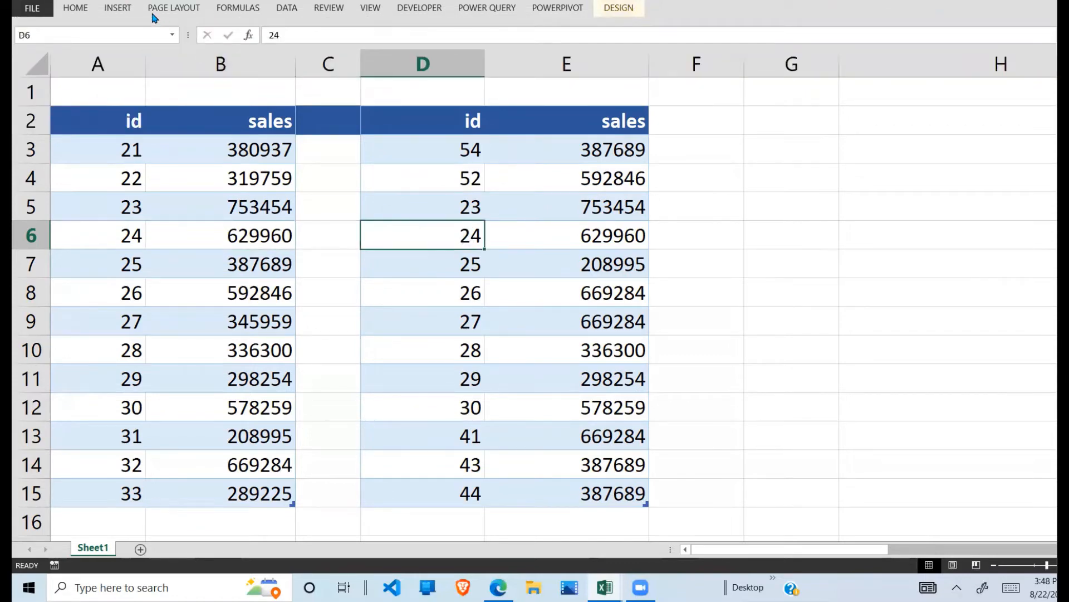
pyautogui.click(117, 9)
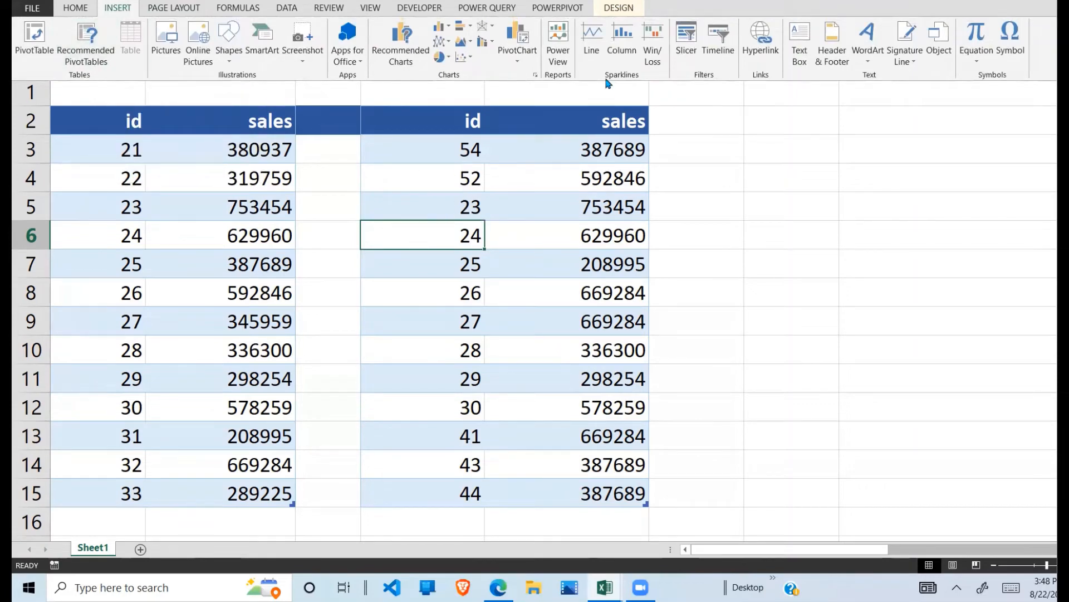
pyautogui.click(618, 9)
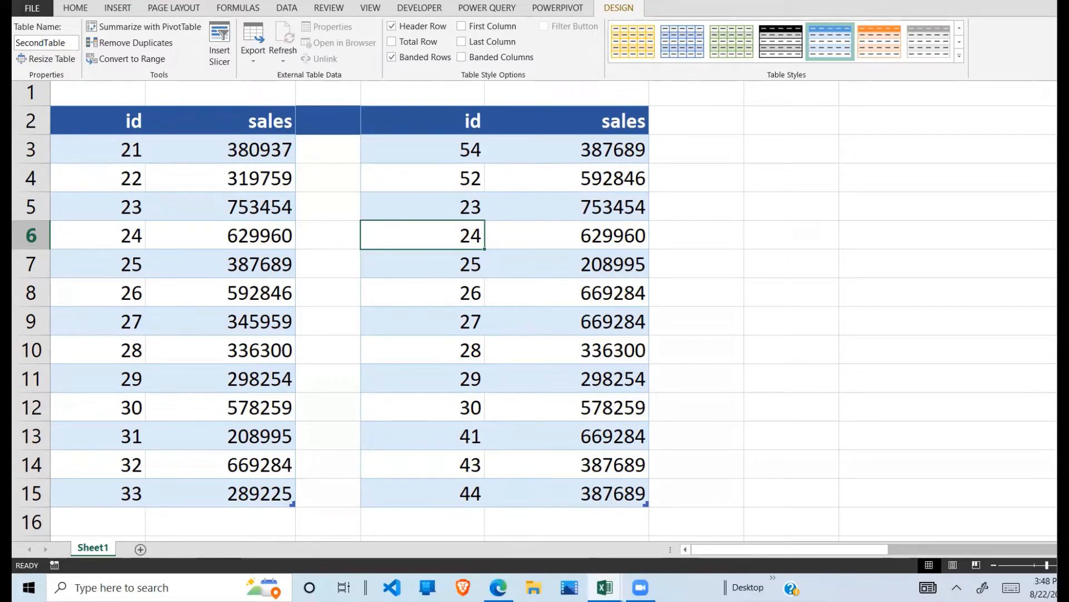
# Step: Load the id and sales table in A2:B15 into Power Query as a connection-only query
pyautogui.click(499, 10)
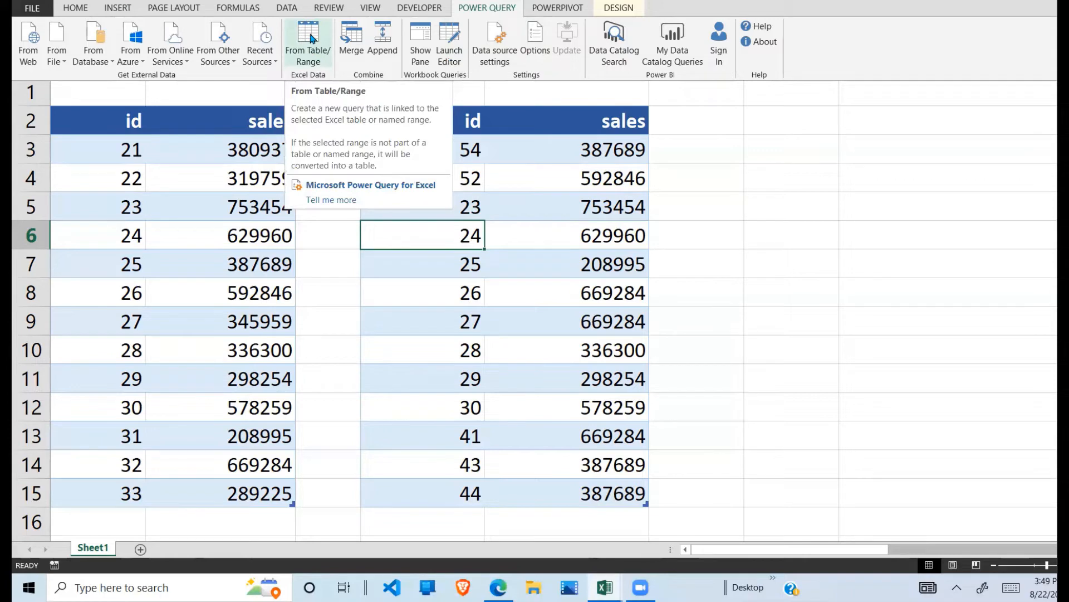
pyautogui.hotkey('ctrl', 'F1')
pyautogui.click(175, 183)
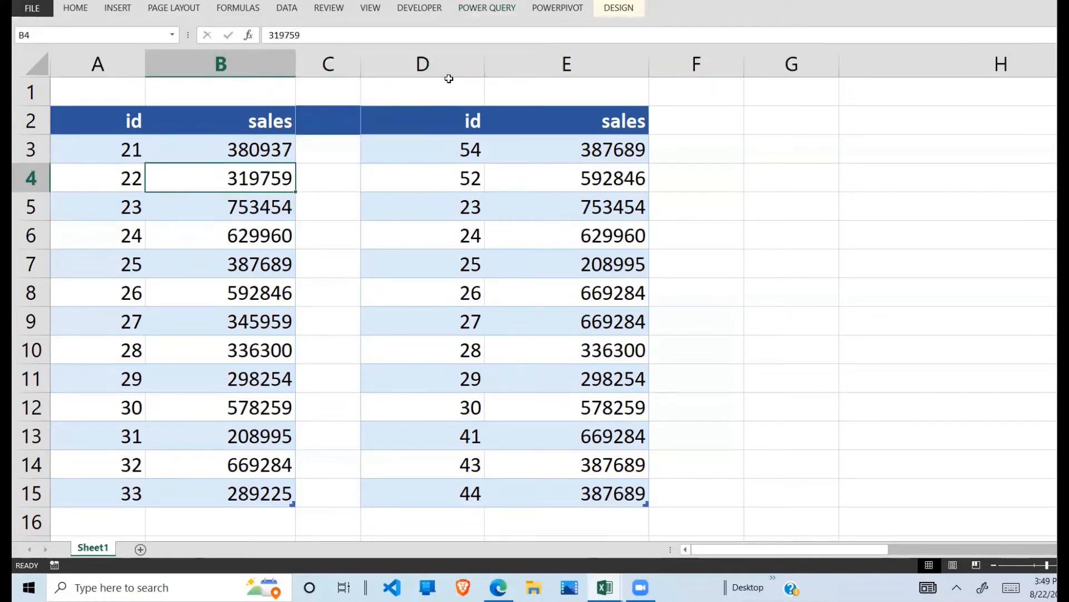
pyautogui.click(492, 10)
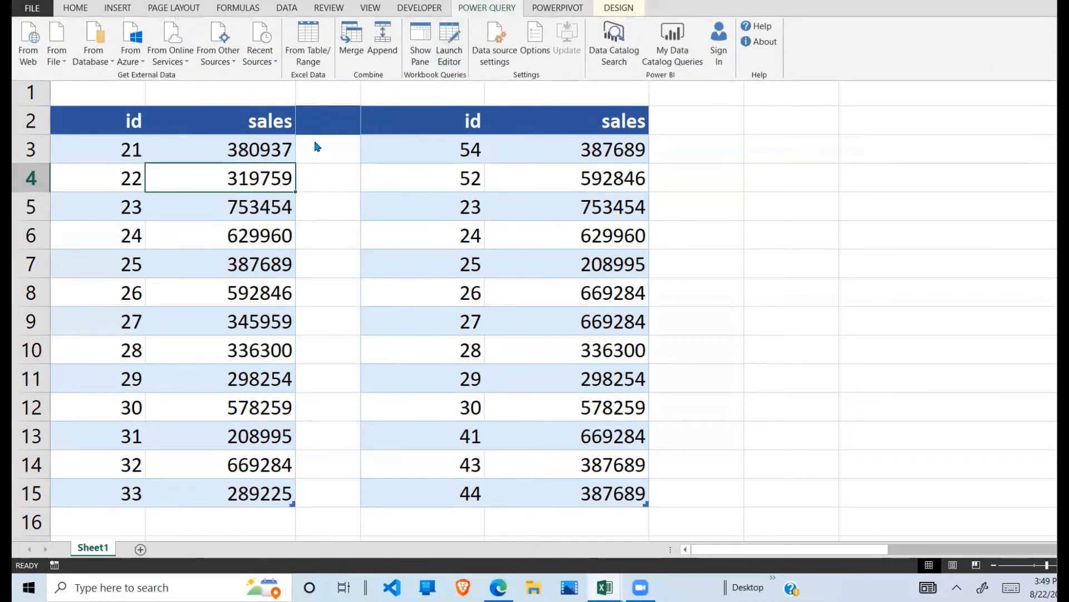
pyautogui.click(316, 43)
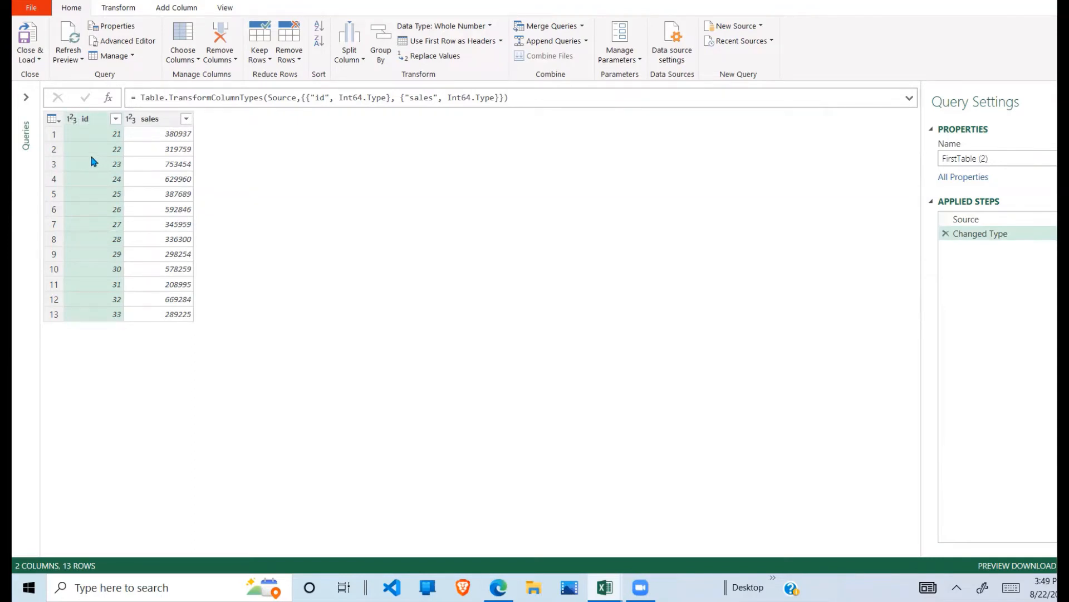
pyautogui.click(37, 59)
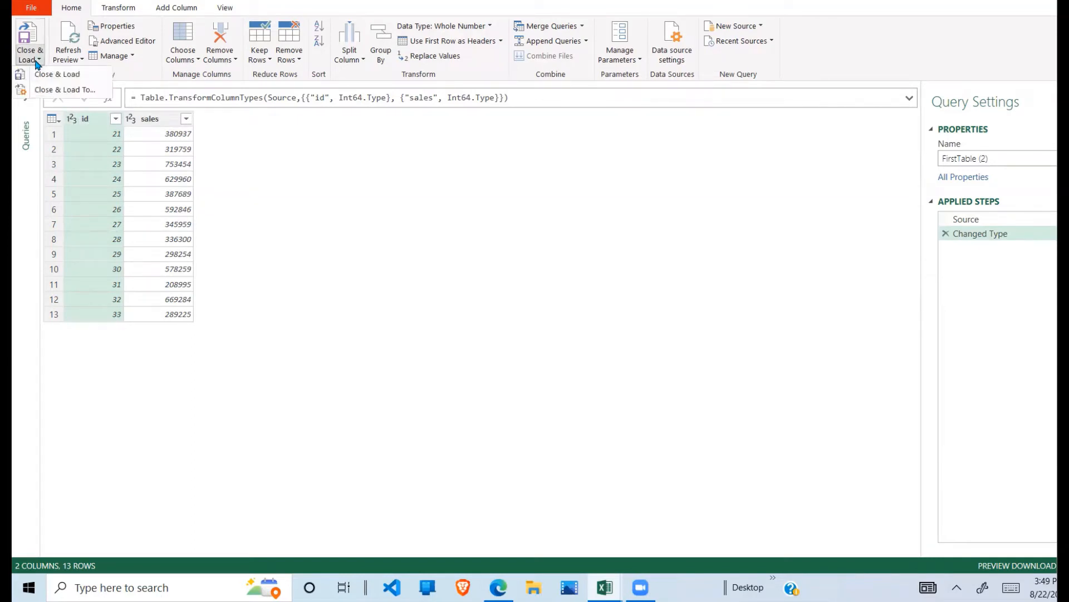
pyautogui.click(83, 90)
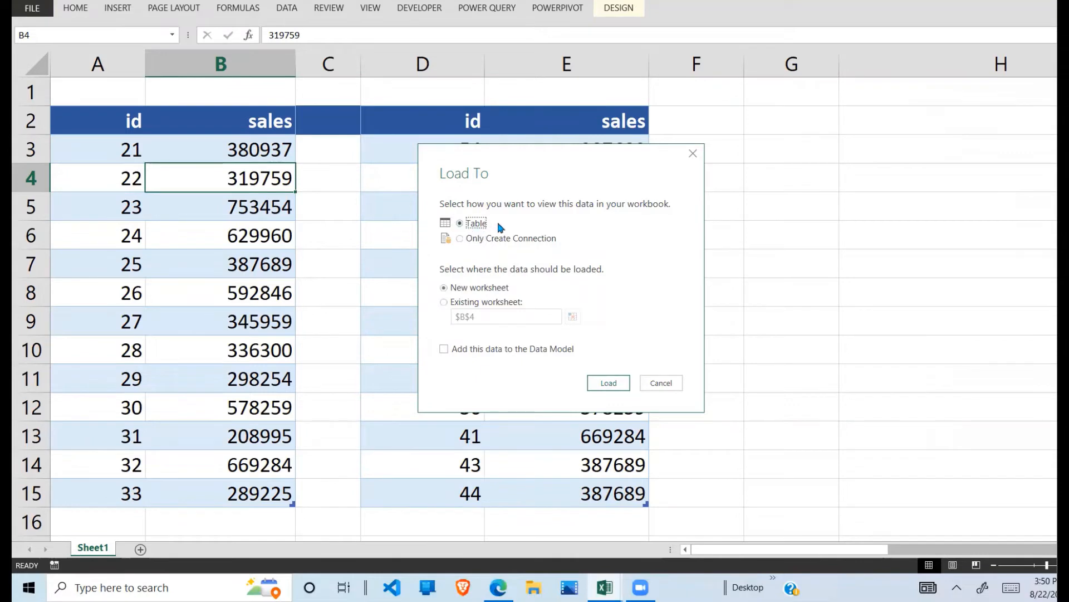
pyautogui.click(460, 238)
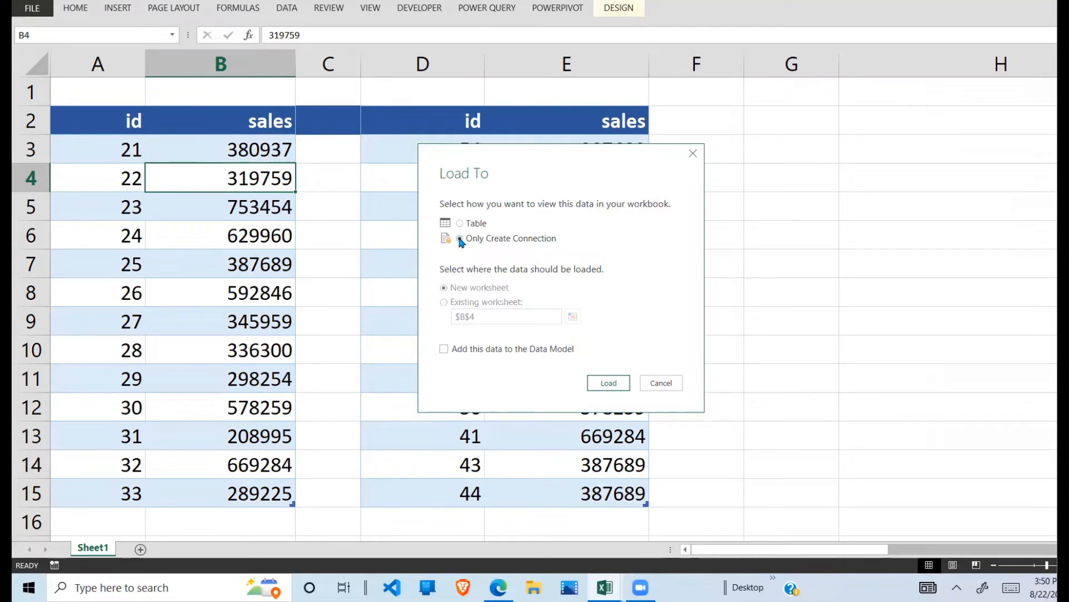
pyautogui.click(608, 383)
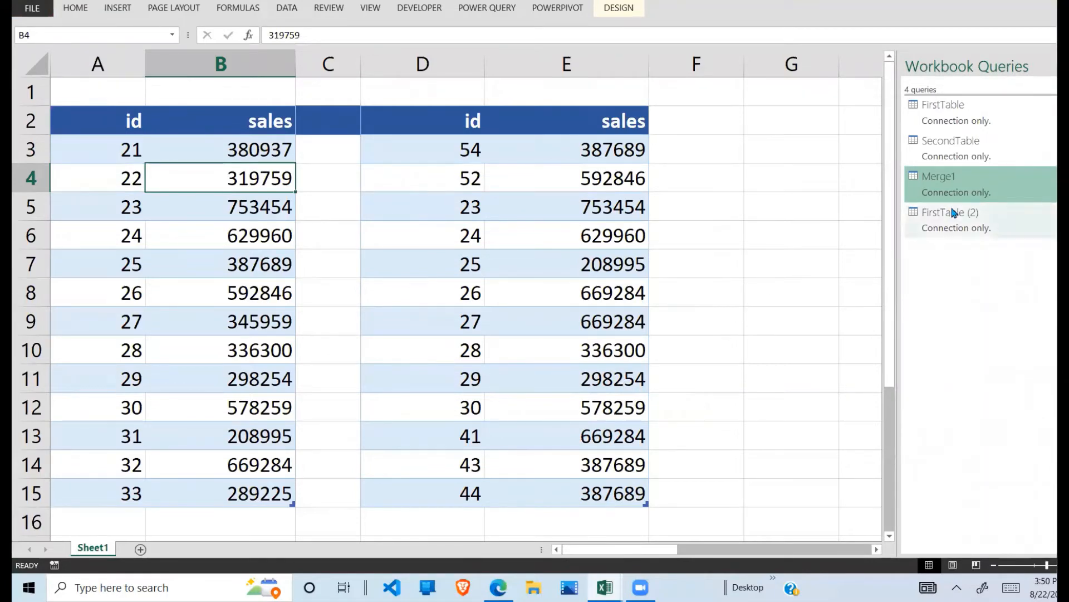
pyautogui.moveTo(952, 214)
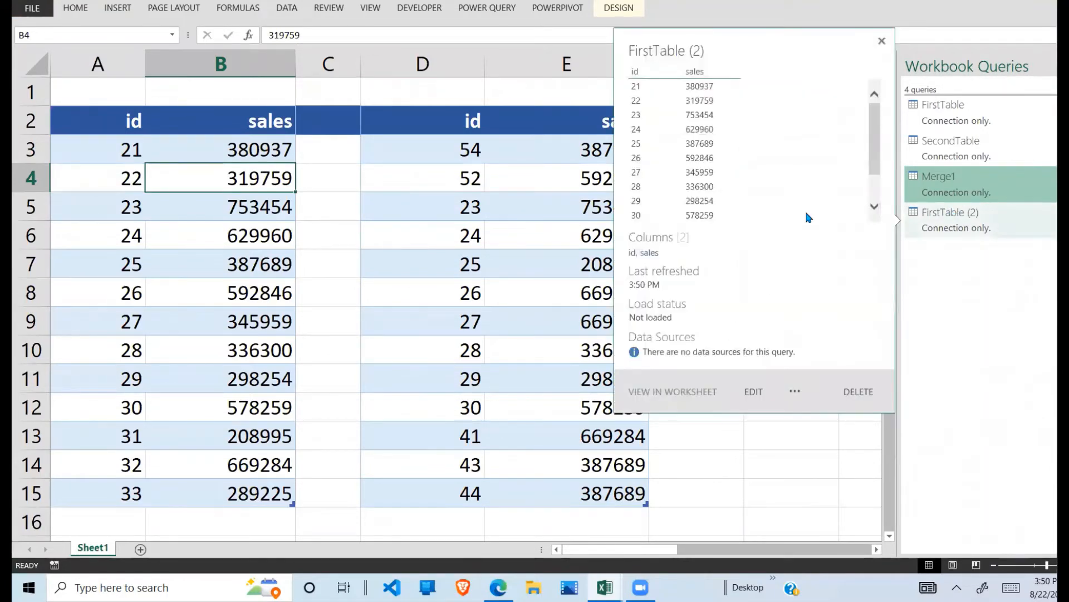
# Step: Load the id and sales table in D2:E15 into Power Query as a connection-only query
pyautogui.click(446, 181)
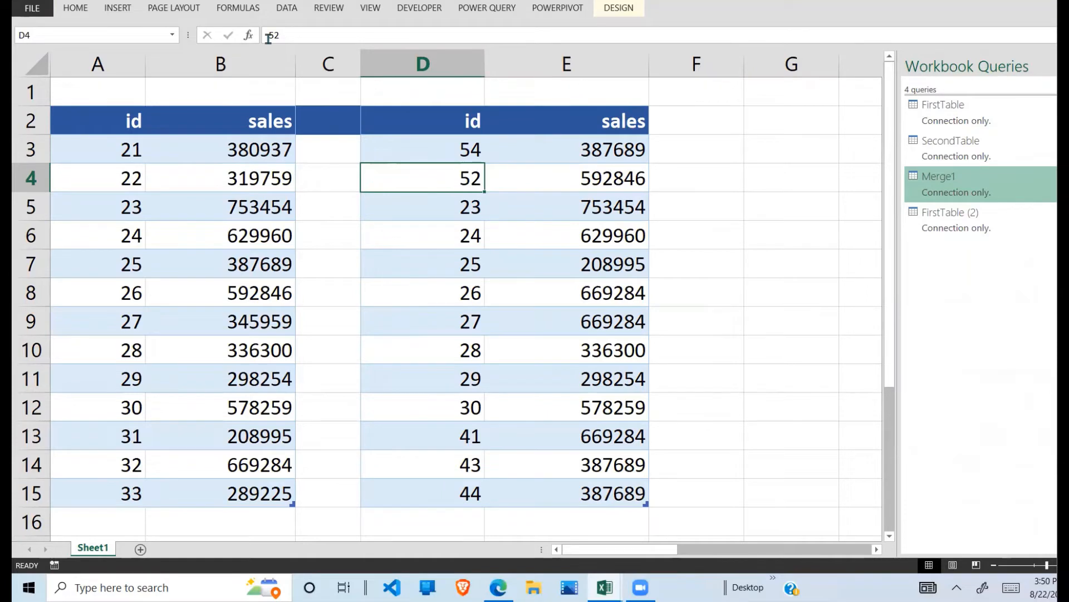
pyautogui.click(499, 8)
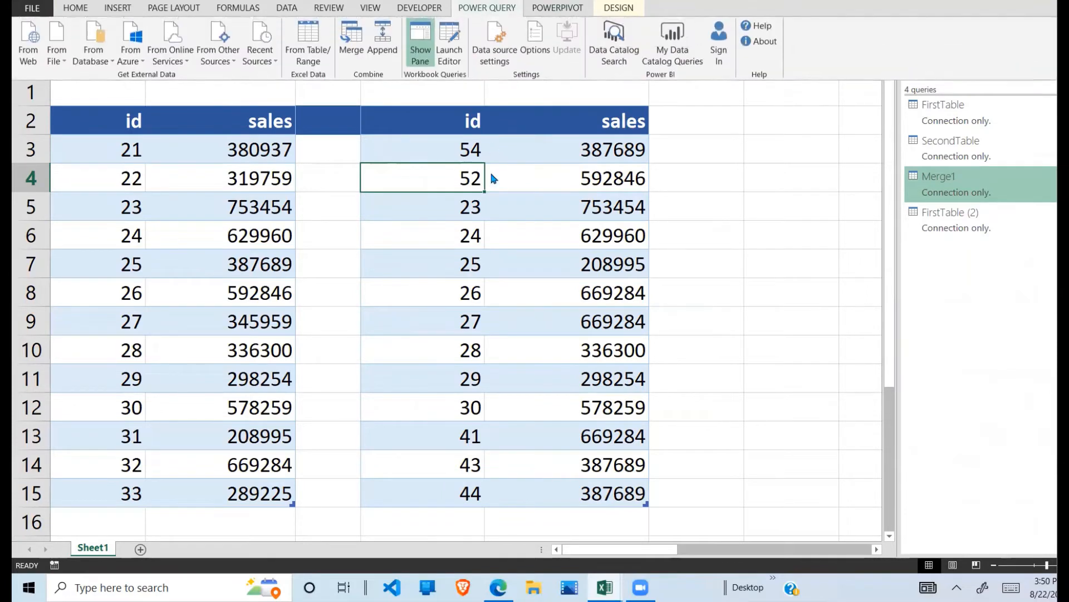
pyautogui.click(321, 56)
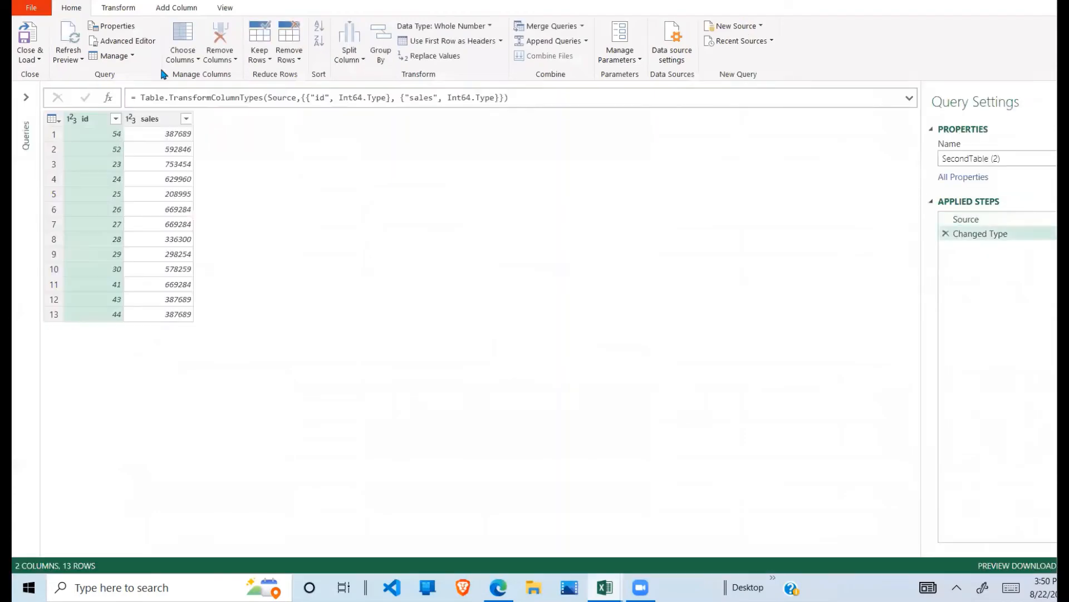
pyautogui.click(28, 58)
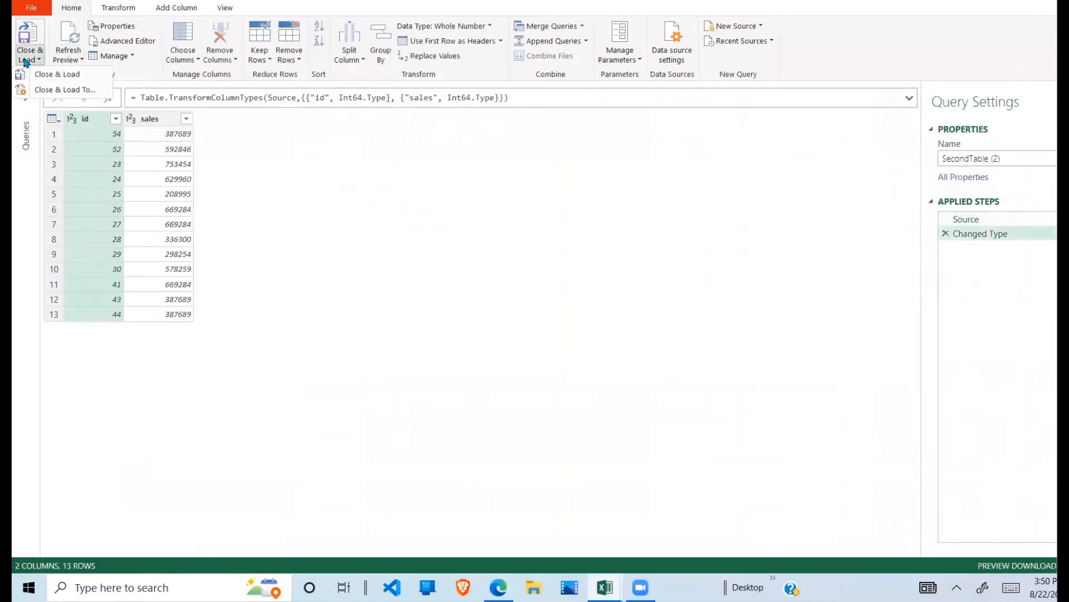
pyautogui.click(74, 91)
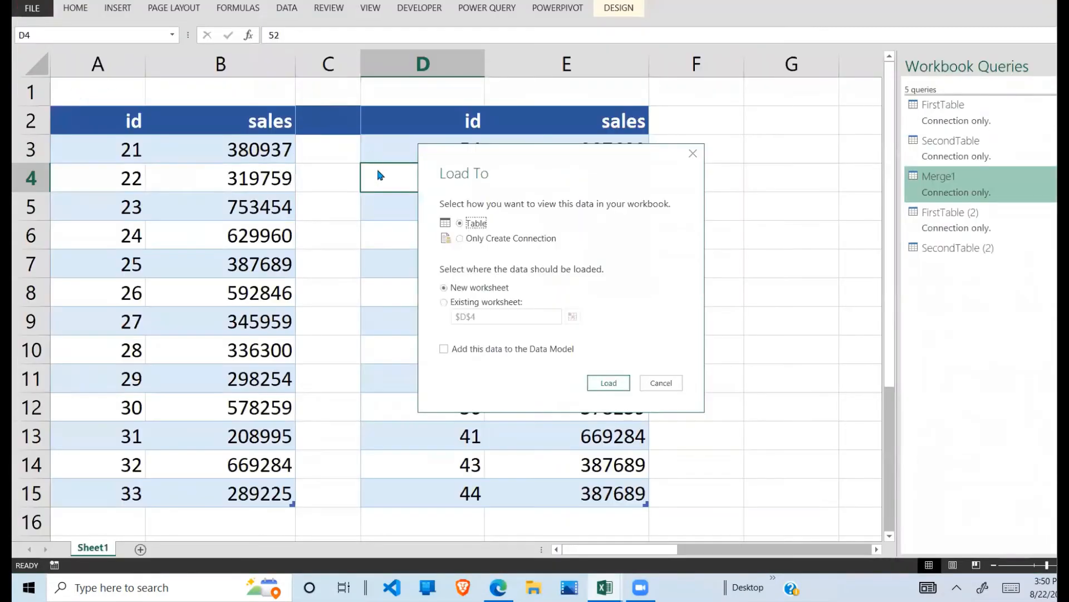
pyautogui.click(459, 239)
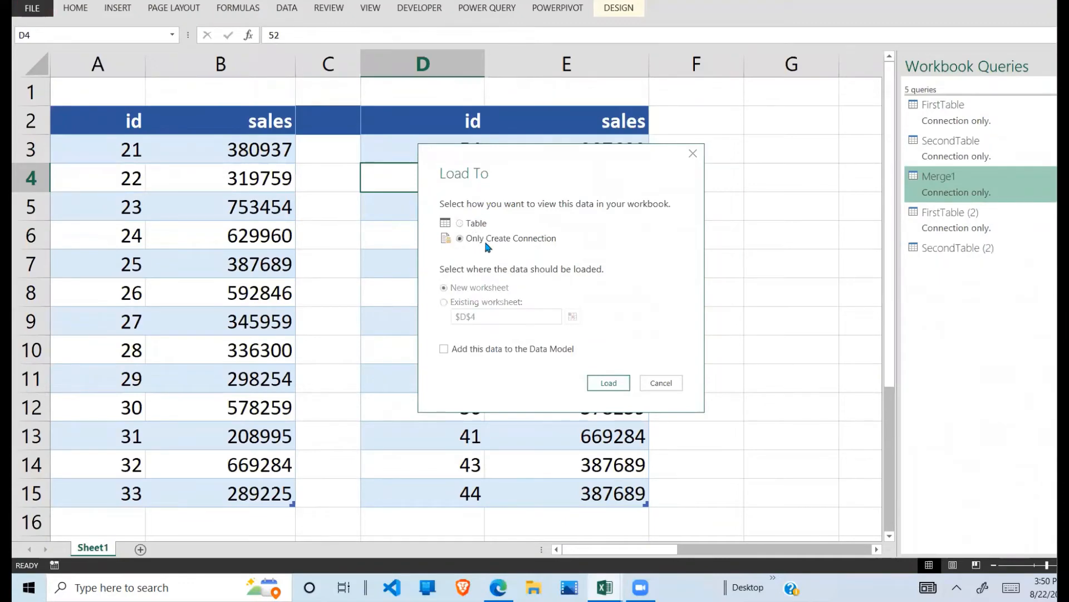
pyautogui.click(609, 384)
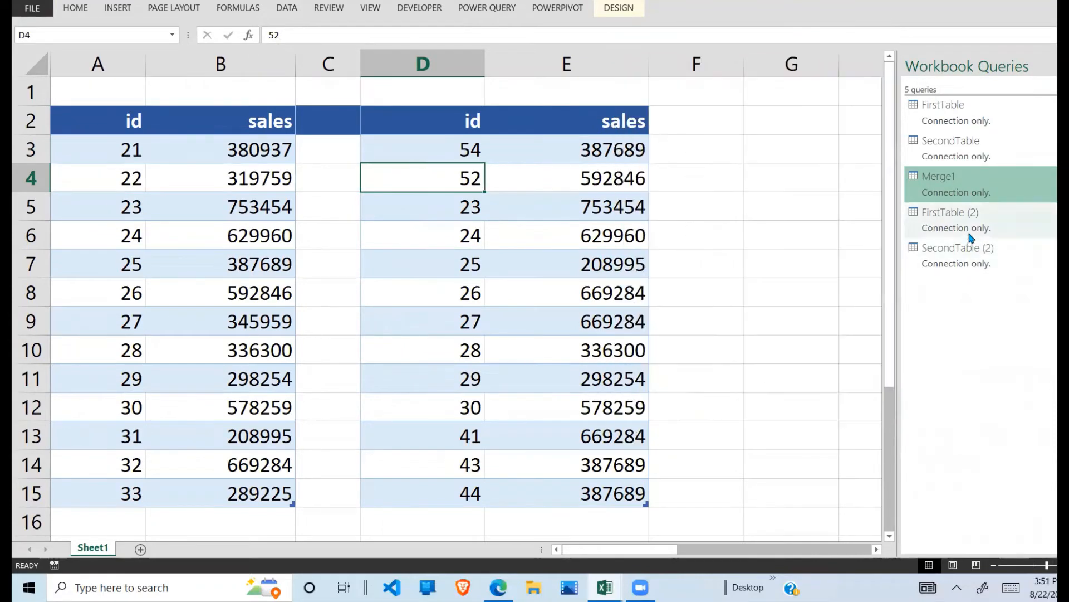
pyautogui.moveTo(983, 229)
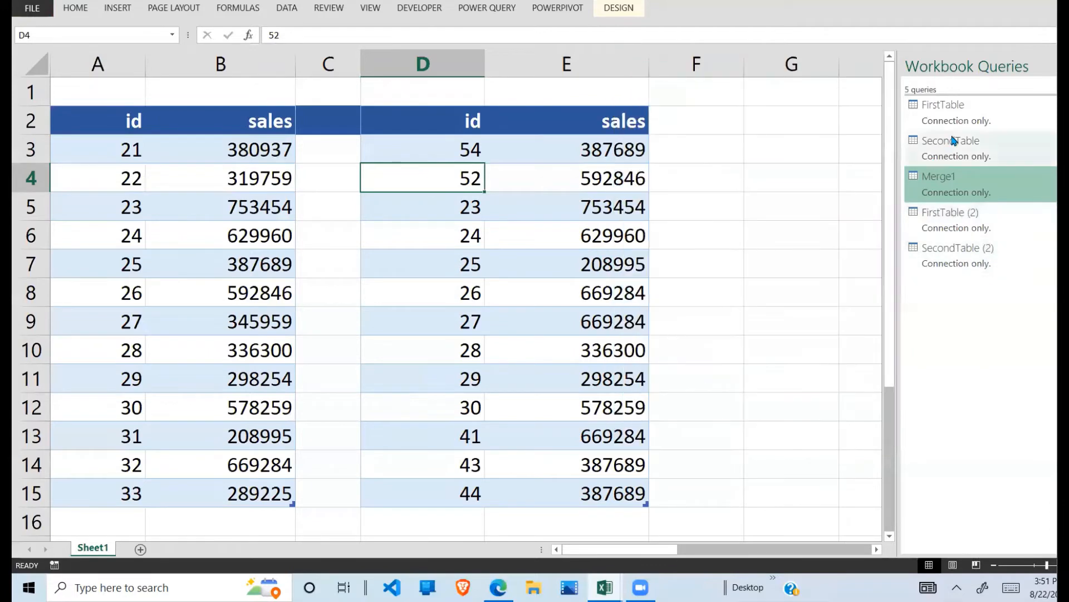
# Step: Try to delete the older SecondTable and FirstTable queries from the workbook
pyautogui.moveTo(981, 146)
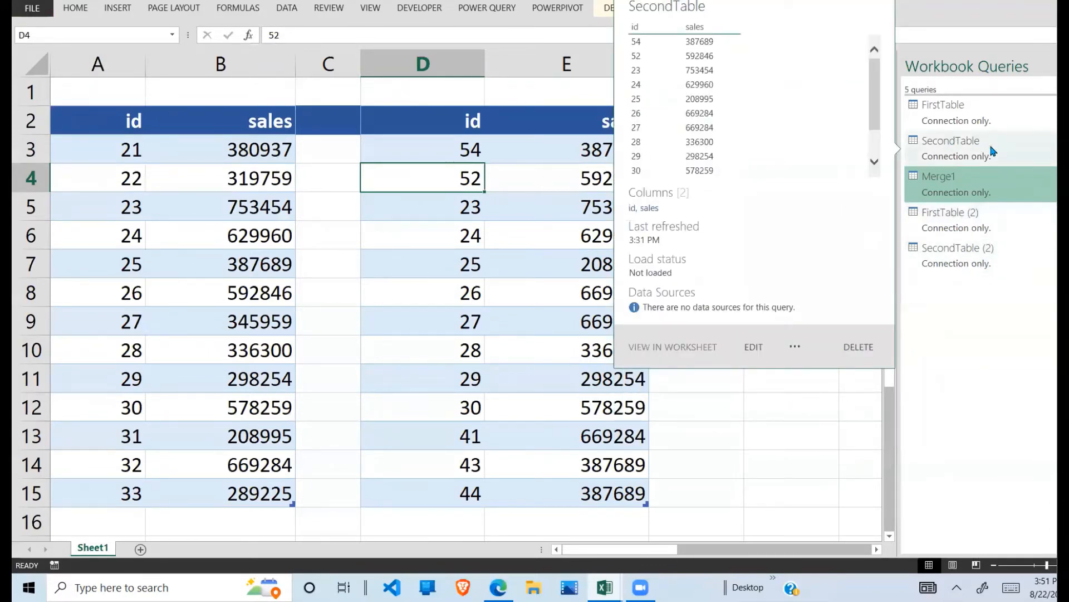
pyautogui.click(989, 149)
pyautogui.rightClick(983, 146)
pyautogui.click(1037, 205)
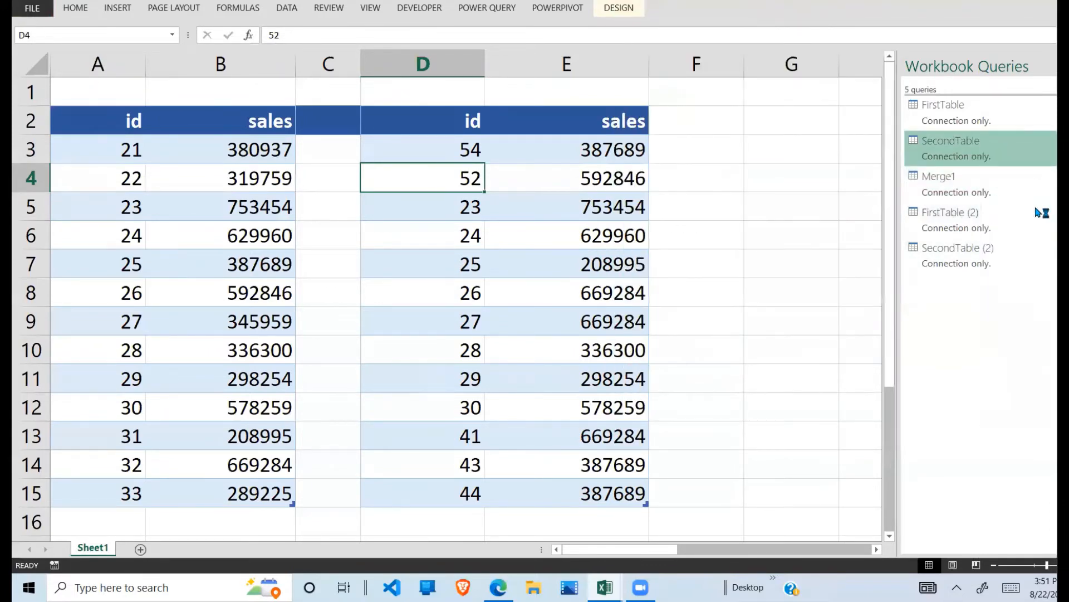
pyautogui.click(690, 314)
pyautogui.moveTo(980, 115)
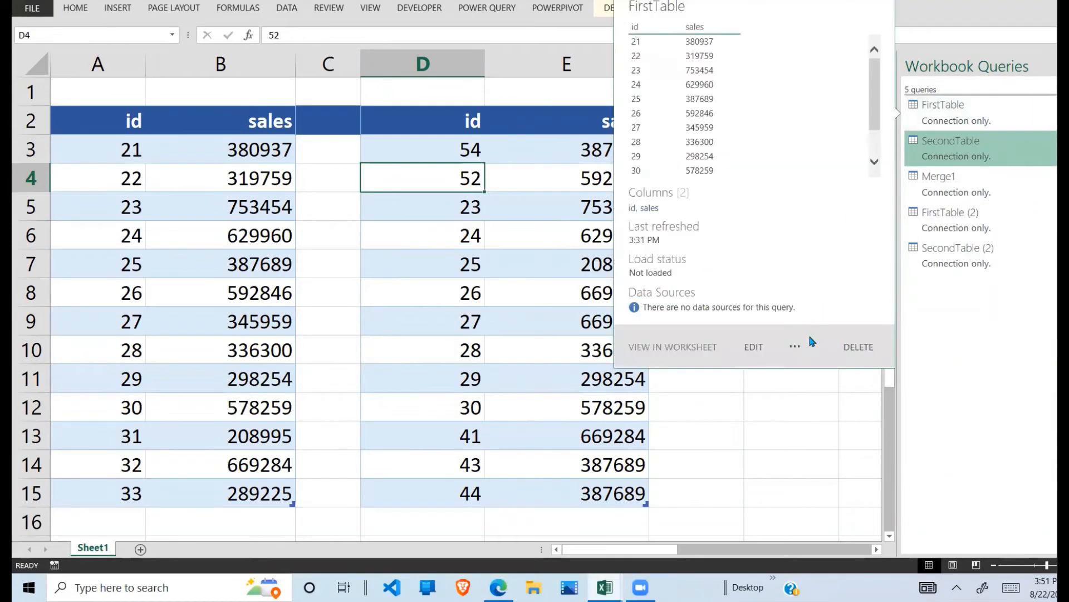
pyautogui.click(858, 348)
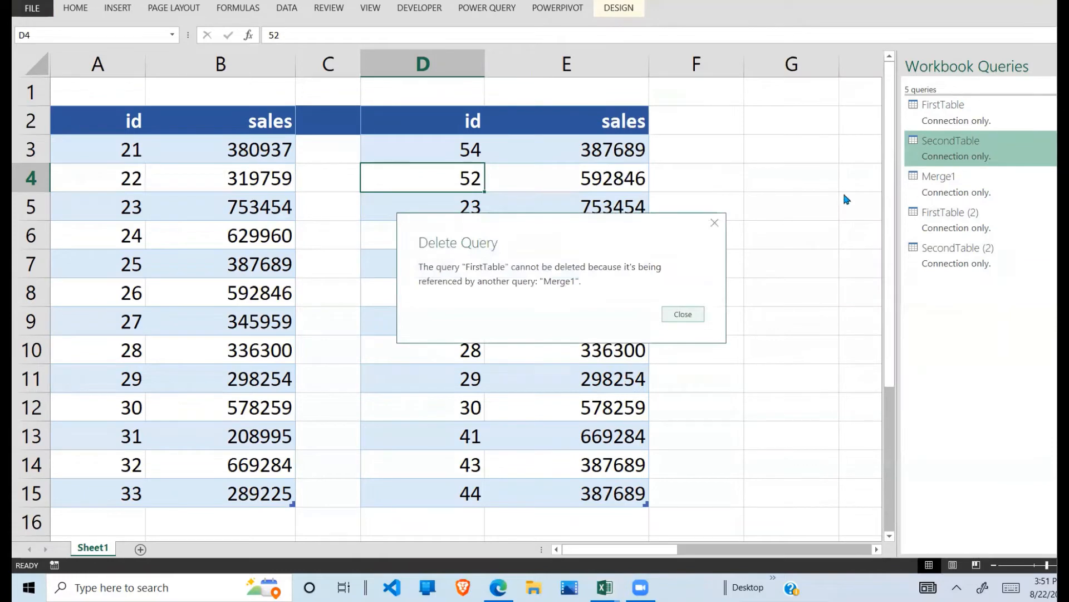
pyautogui.click(691, 314)
pyautogui.click(791, 269)
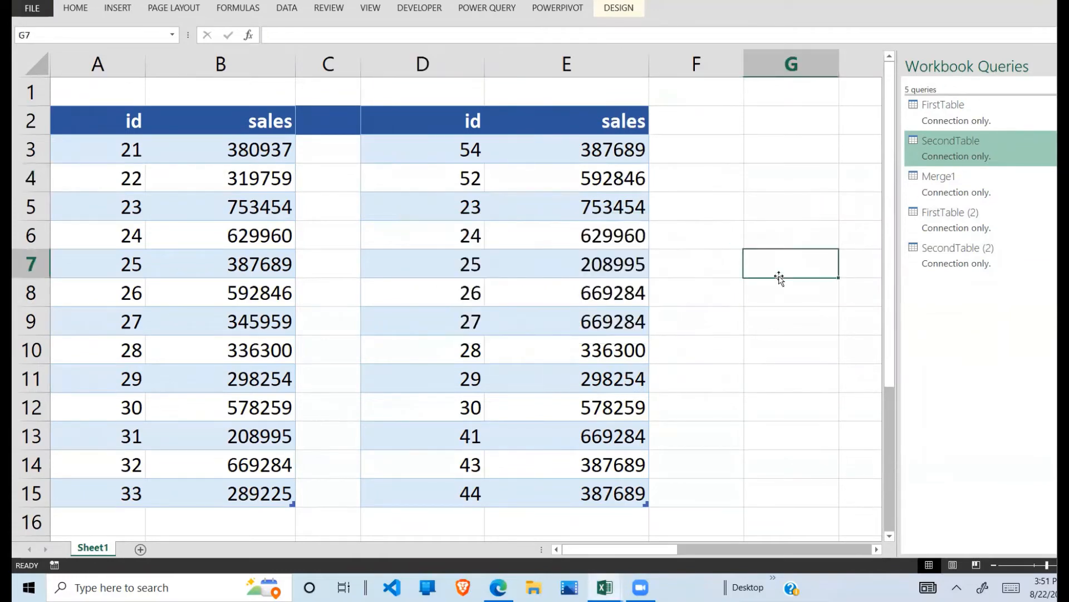
pyautogui.click(561, 312)
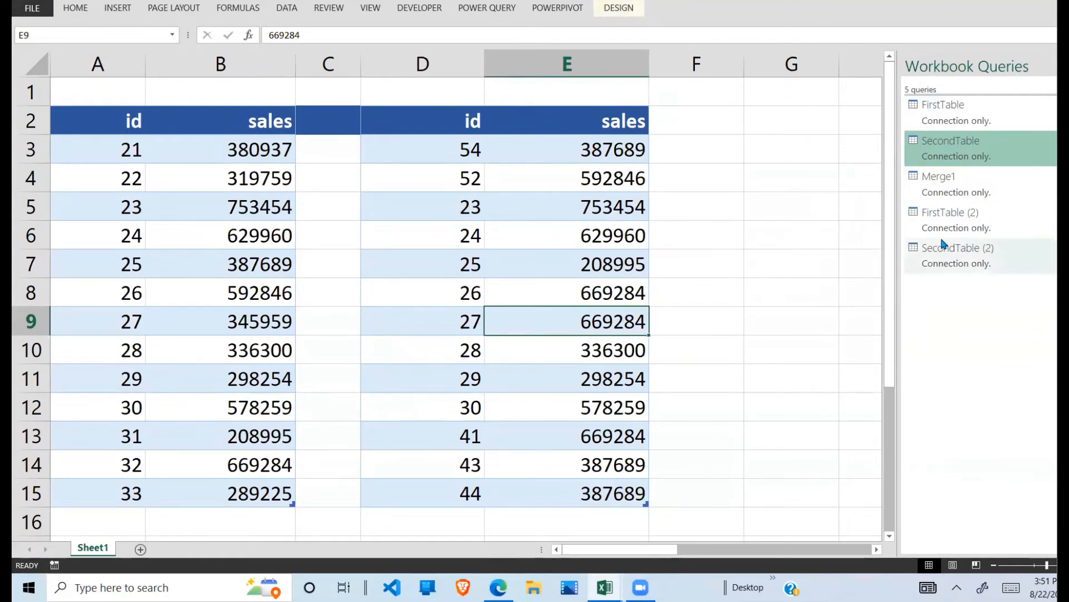
pyautogui.moveTo(936, 249)
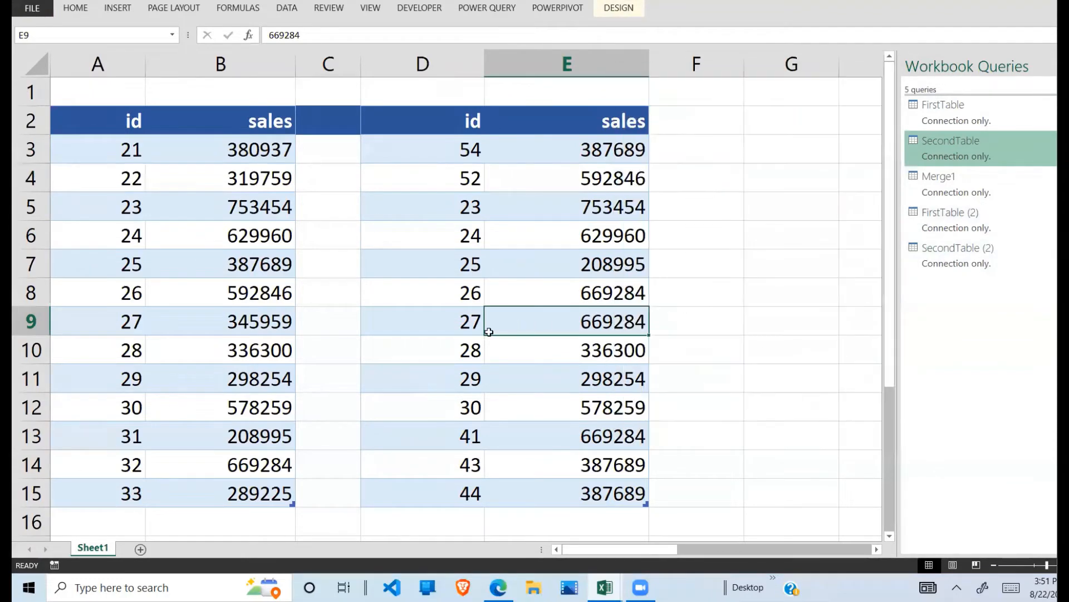
pyautogui.click(229, 210)
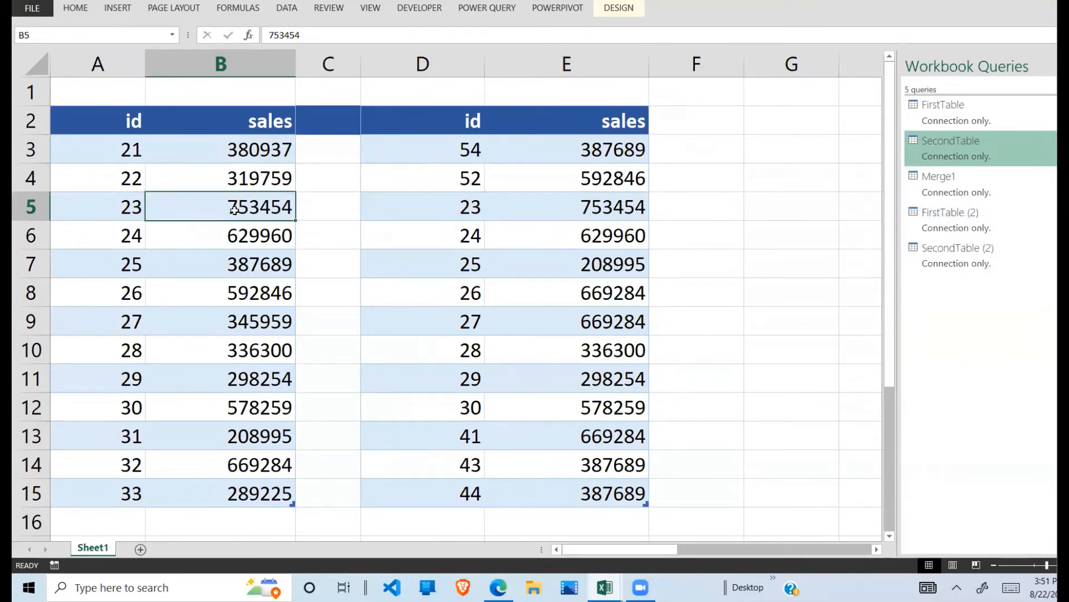
pyautogui.click(487, 9)
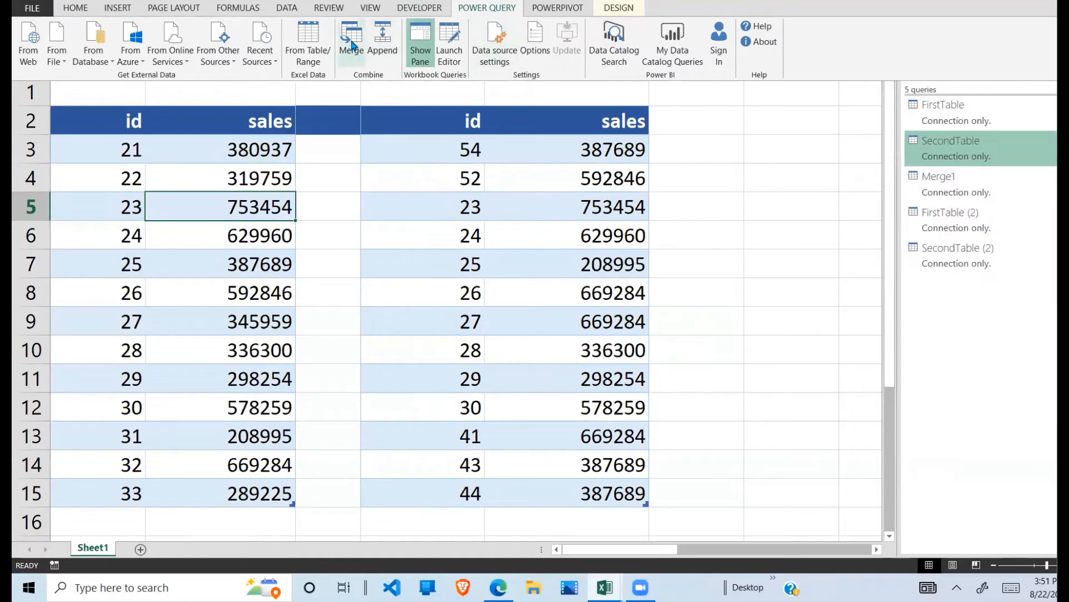
pyautogui.rightClick(966, 217)
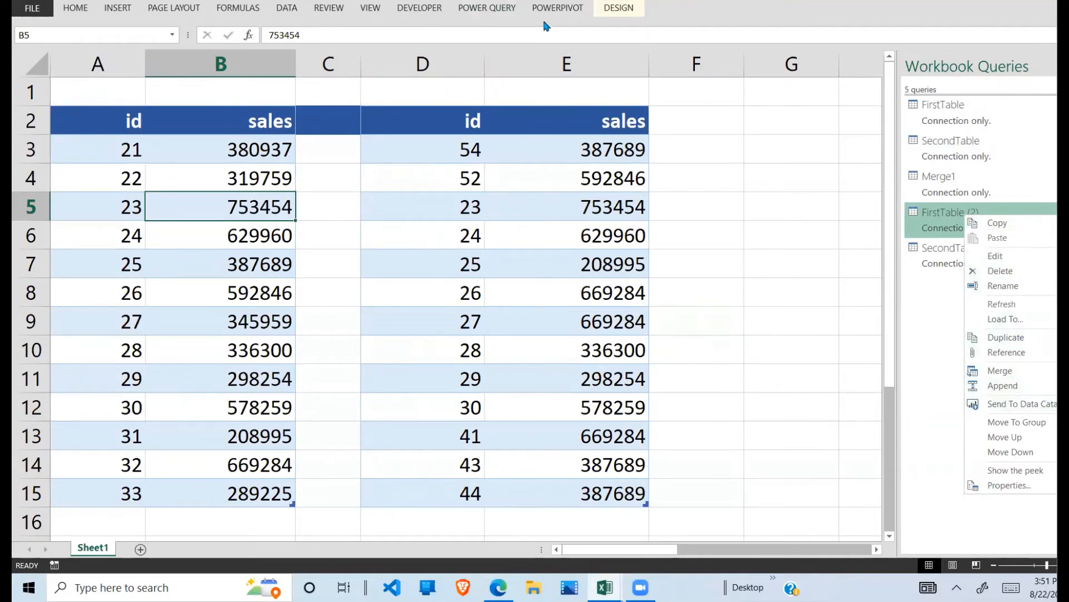
pyautogui.click(559, 11)
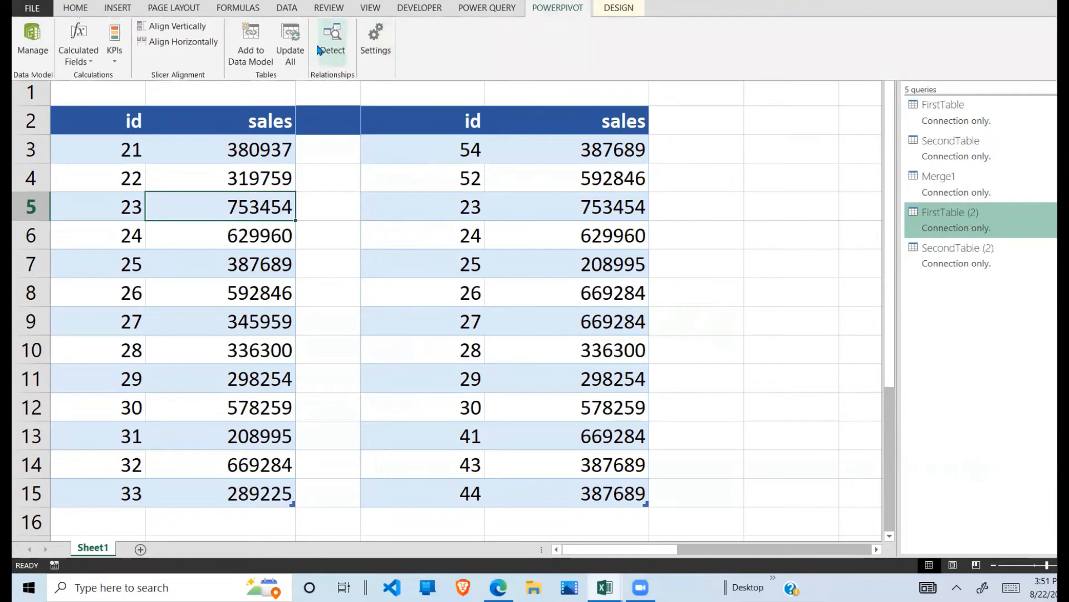
# Step: Start a Power Query merge with FirstTable (2) as the first table and SecondTable (2) as the second
pyautogui.click(504, 10)
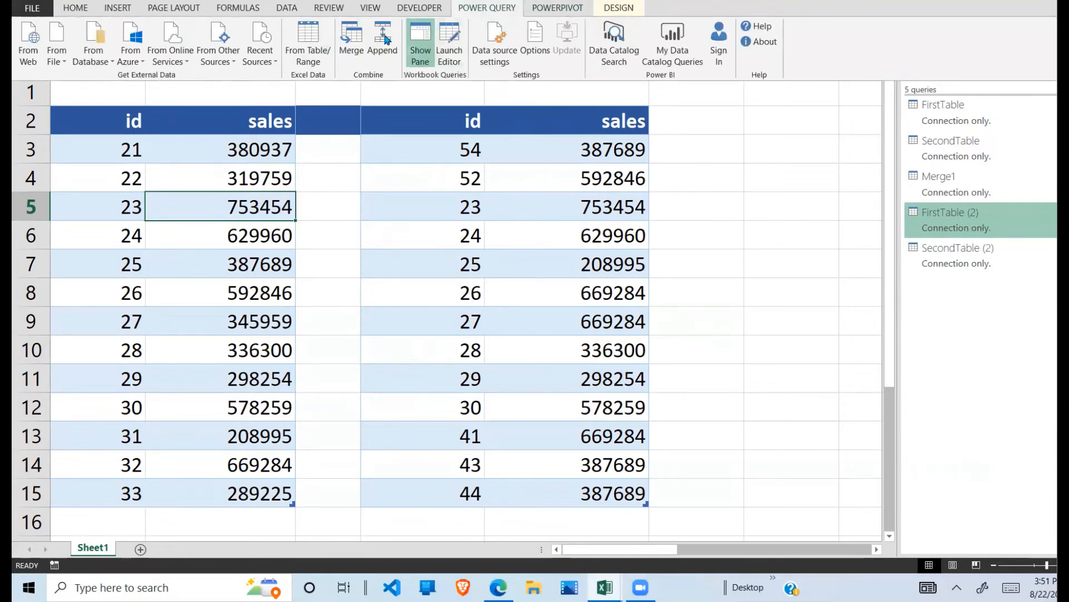
pyautogui.click(347, 41)
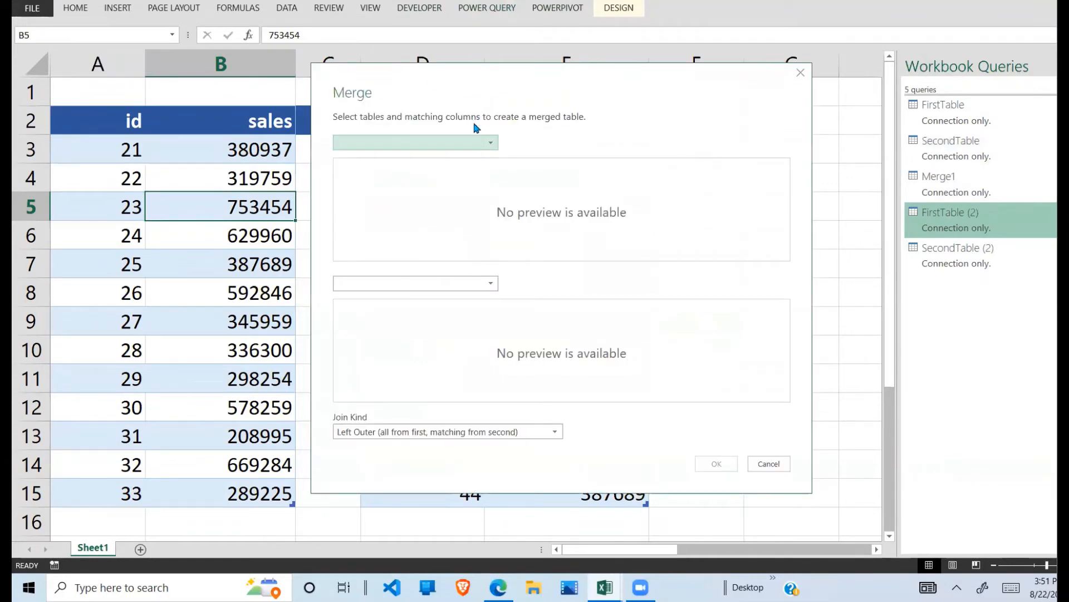
pyautogui.click(491, 143)
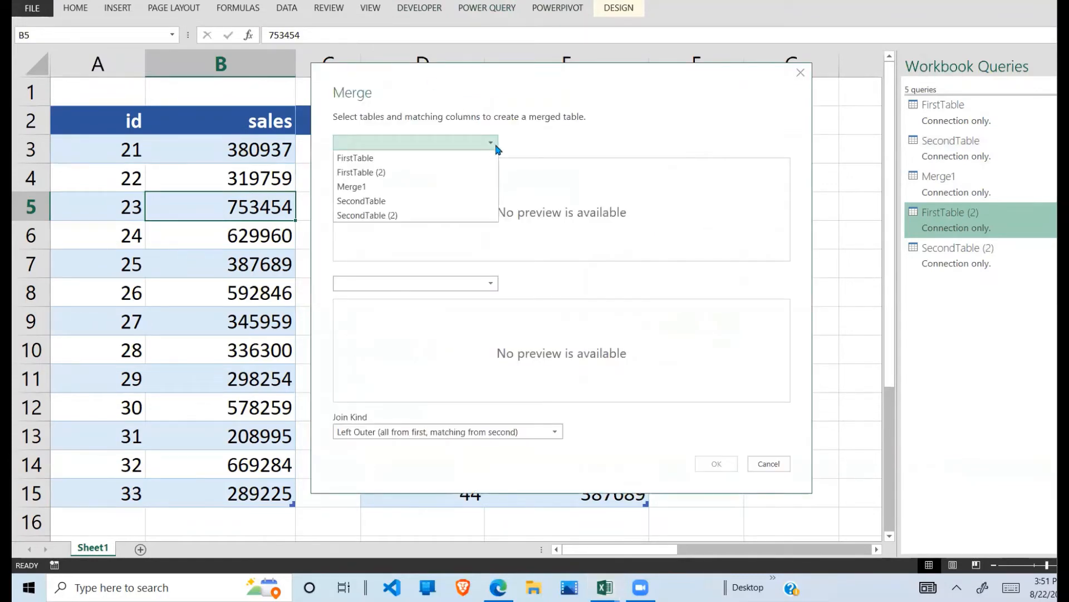
pyautogui.click(372, 173)
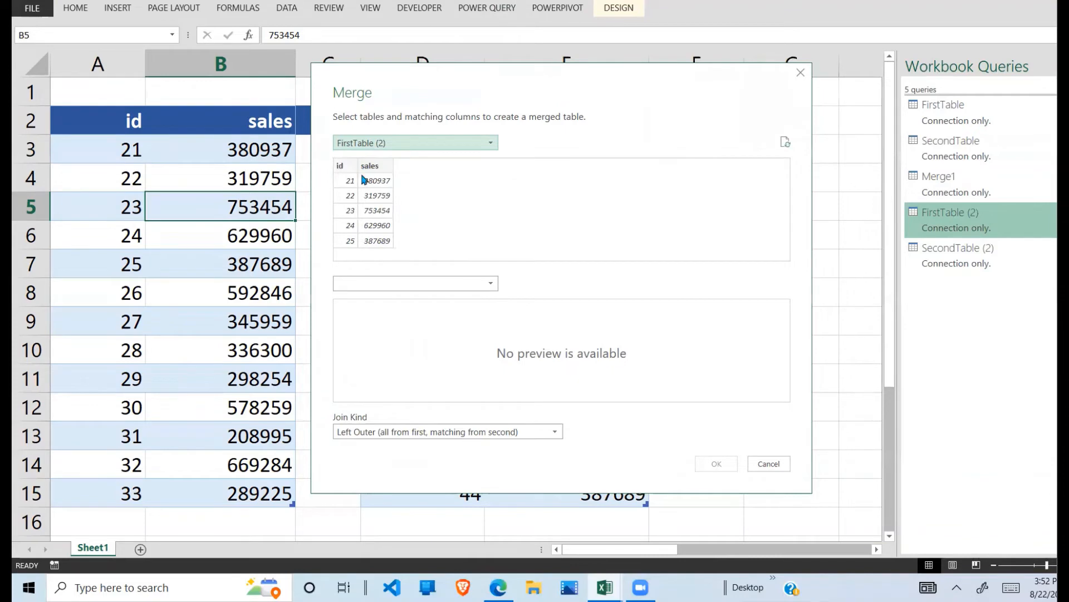
pyautogui.click(493, 290)
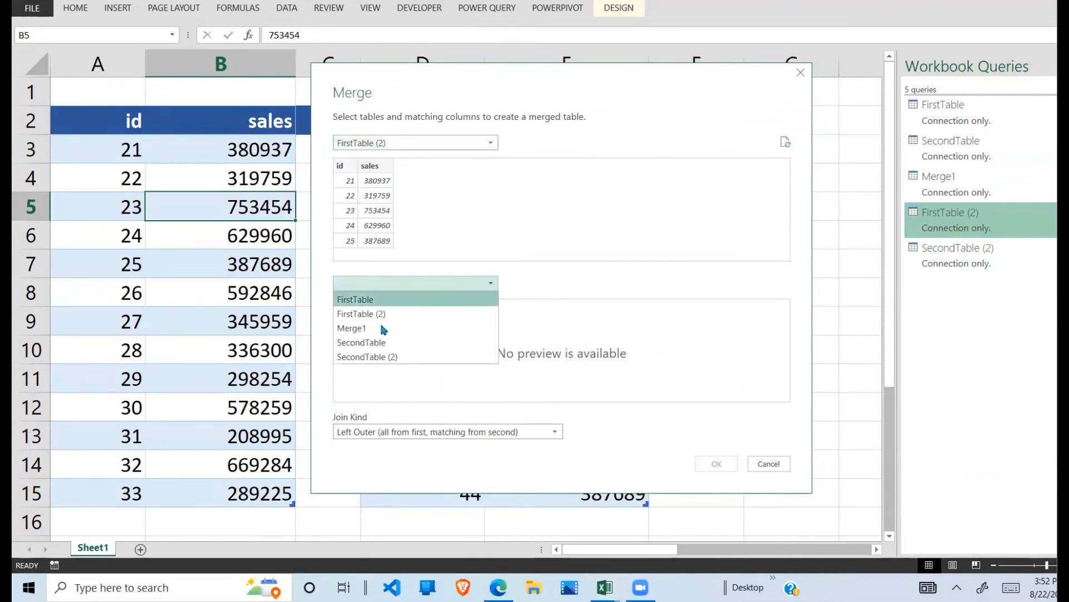
pyautogui.click(385, 358)
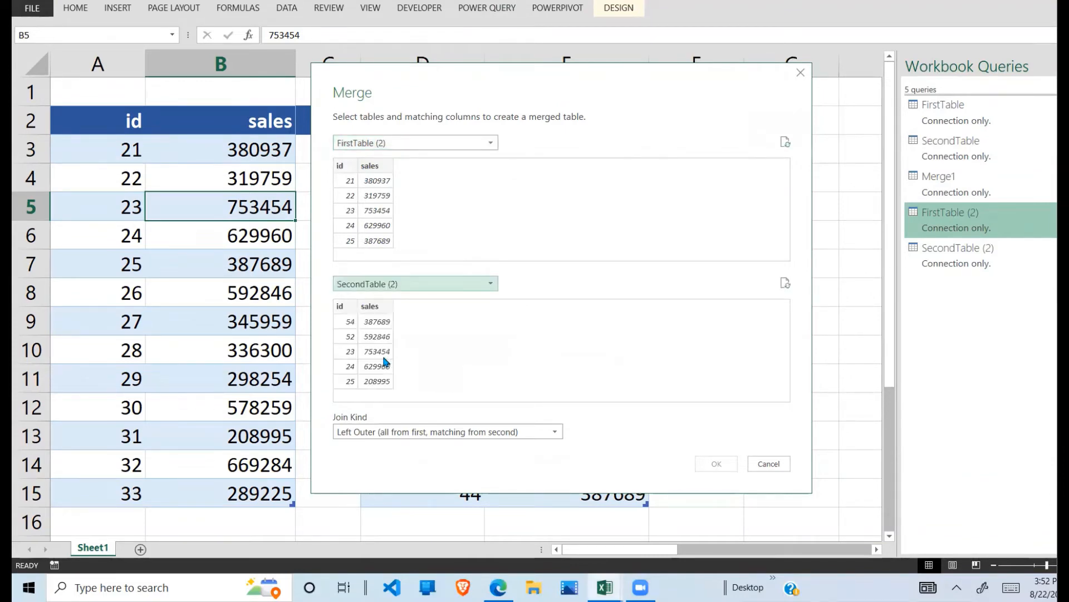
# Step: Match the two tables on their id columns and create the merge with a Full Outer join
pyautogui.click(347, 163)
pyautogui.click(346, 307)
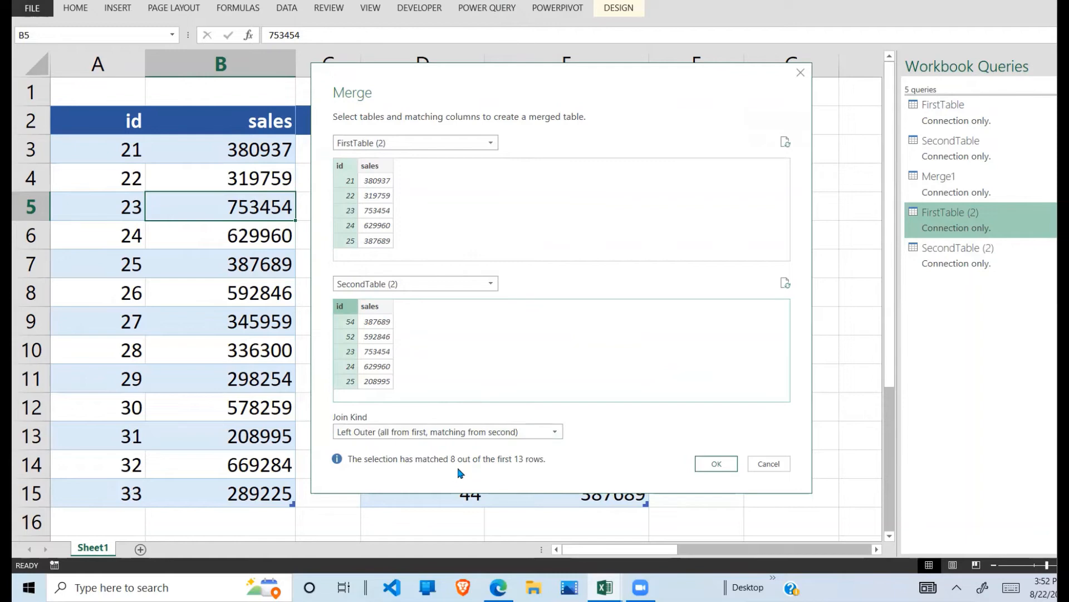
pyautogui.click(557, 437)
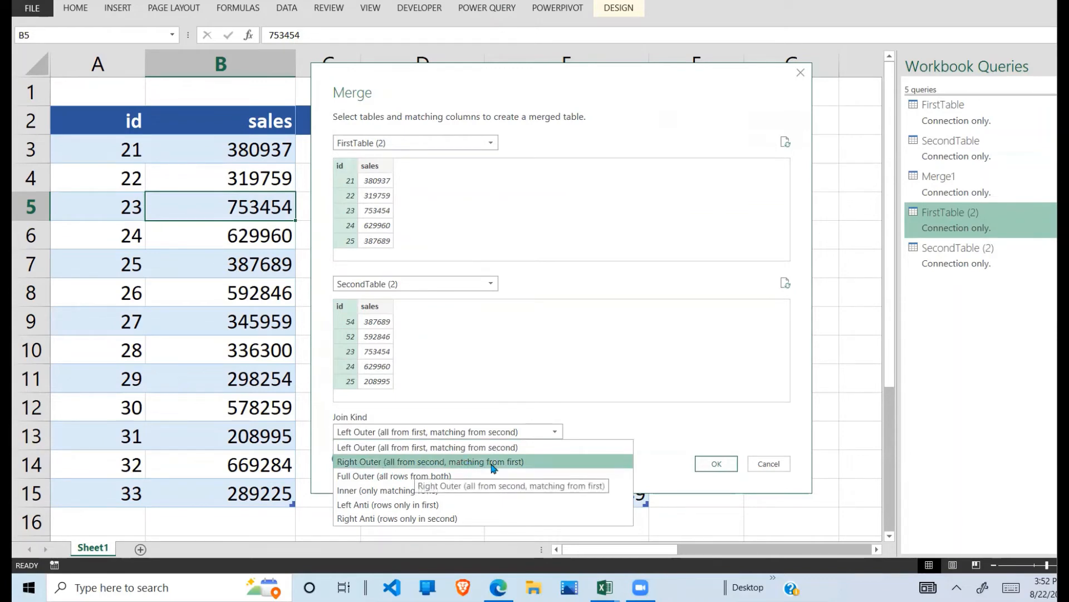
pyautogui.click(410, 477)
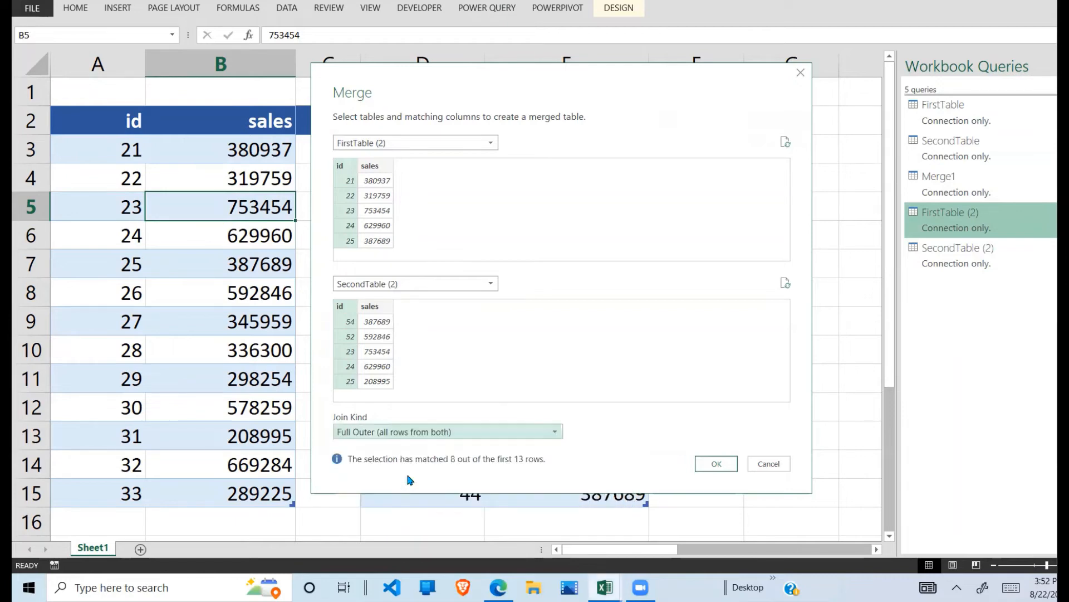
pyautogui.click(717, 465)
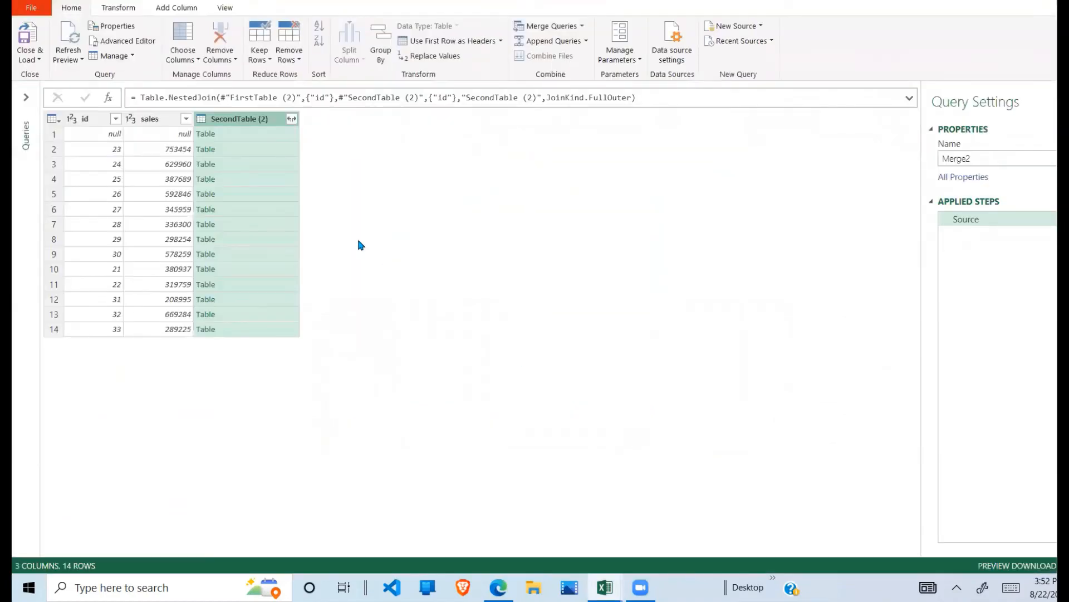
# Step: Expand the SecondTable (2) column into its id and sales columns, keeping the original column name as prefix
pyautogui.click(292, 119)
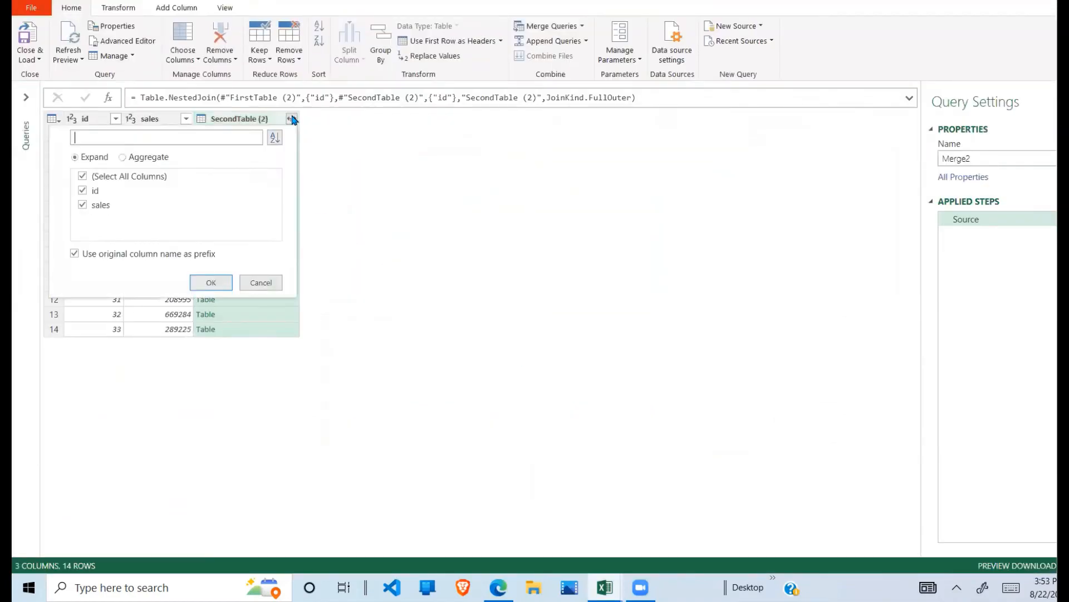
pyautogui.click(212, 285)
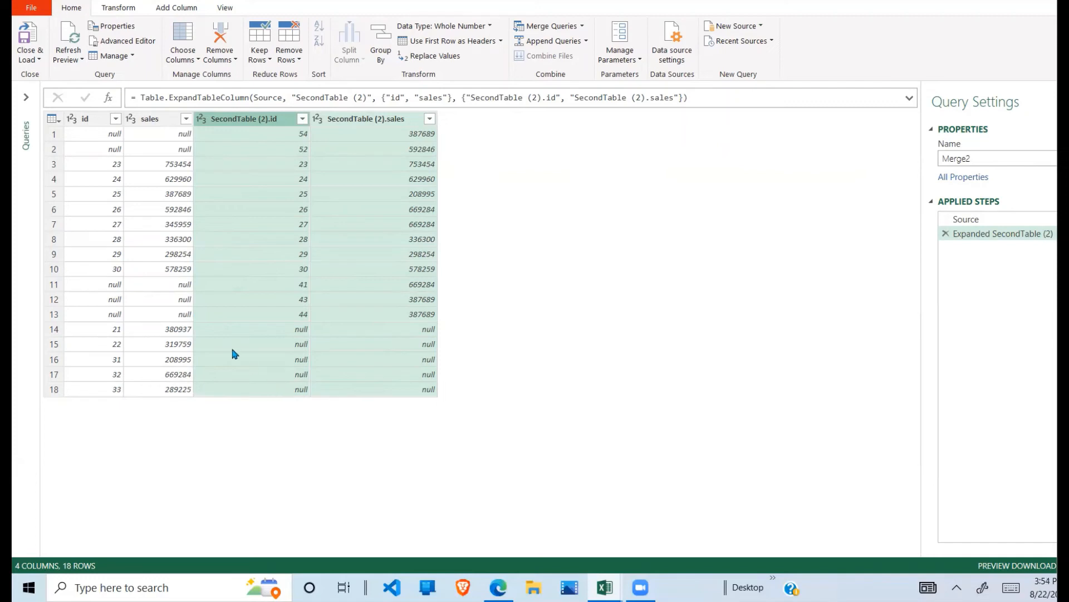
pyautogui.click(94, 165)
# Step: Load the merged query as a table into the existing worksheet at cell G2
pyautogui.click(39, 60)
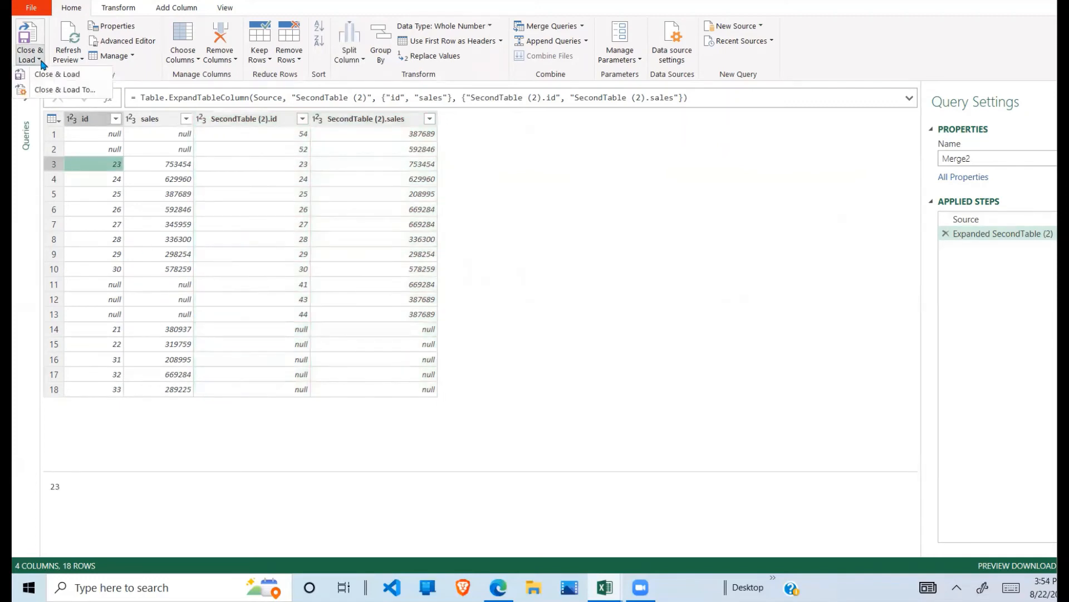
pyautogui.click(62, 85)
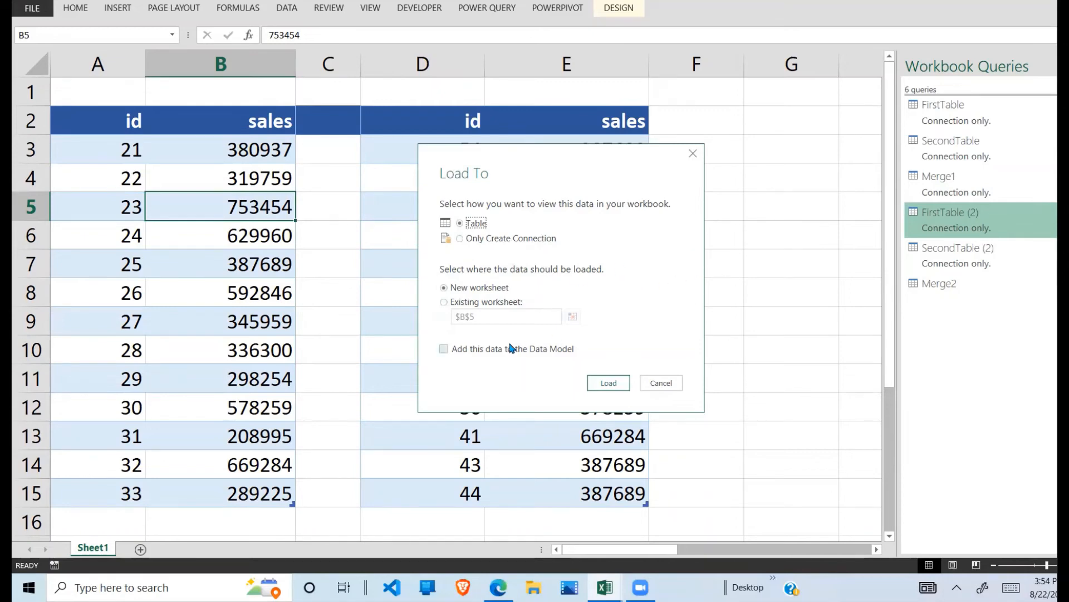
pyautogui.click(444, 303)
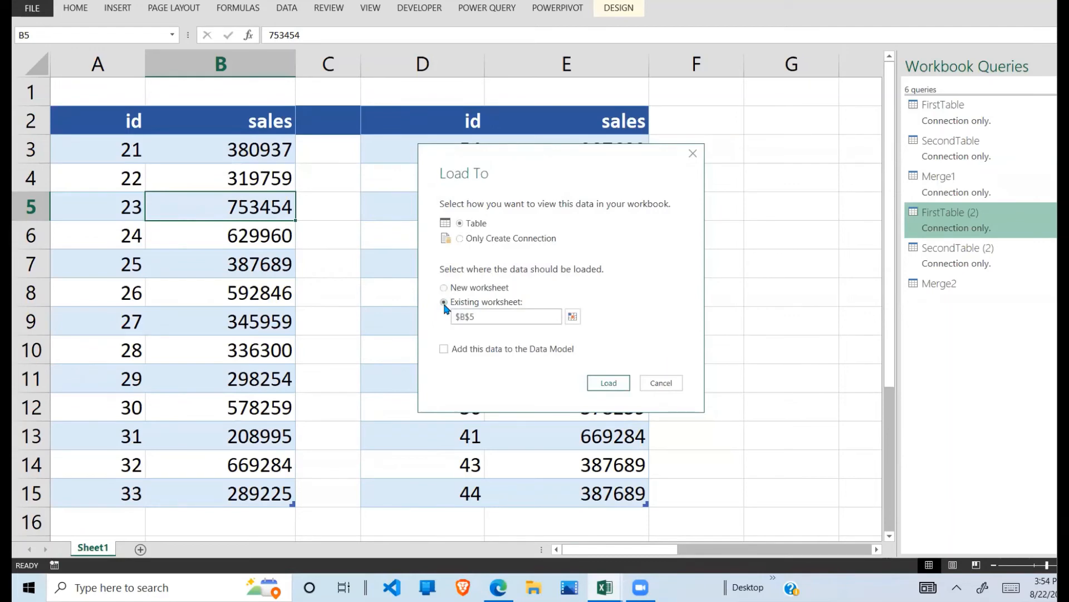
pyautogui.click(573, 317)
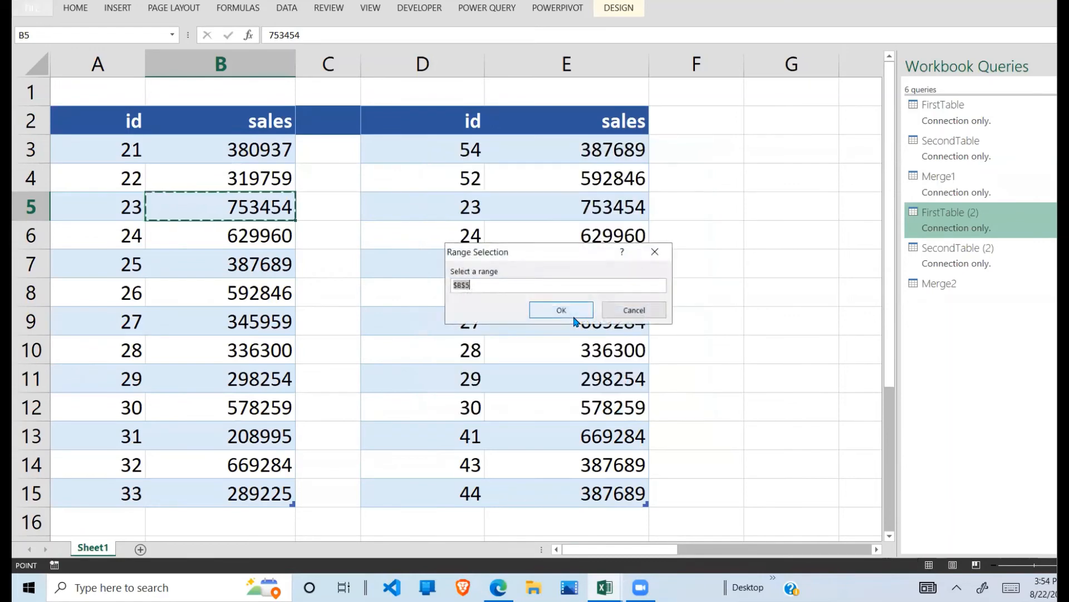
pyautogui.click(757, 125)
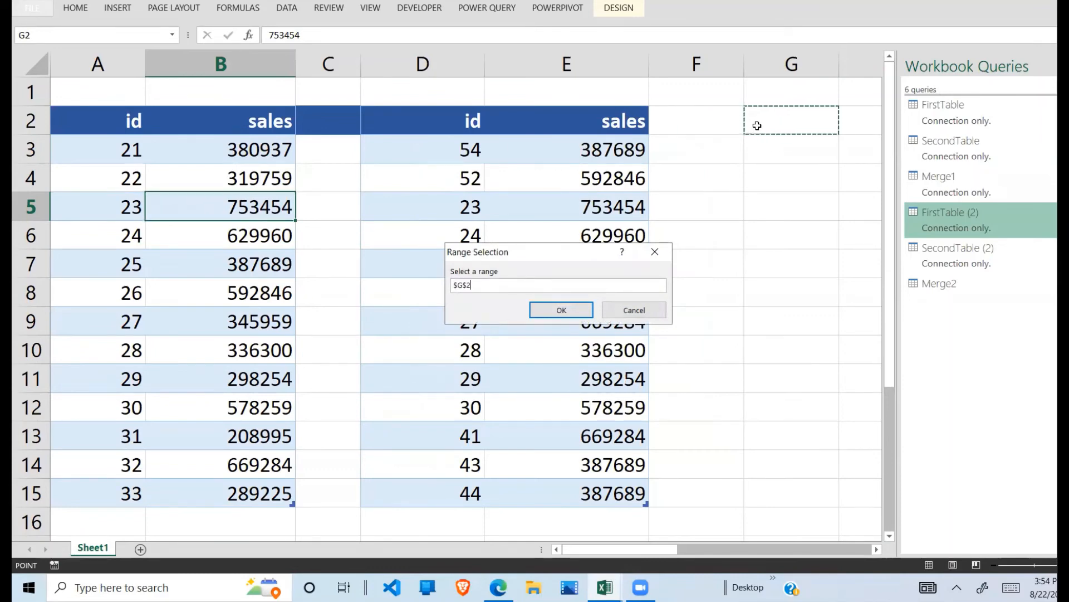
pyautogui.click(549, 315)
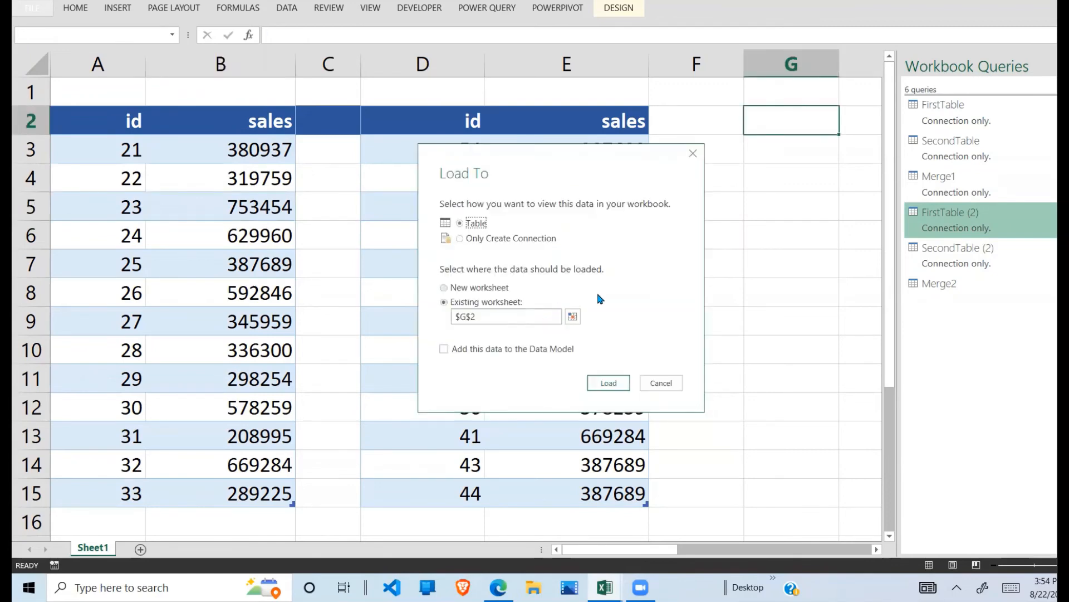
pyautogui.click(610, 381)
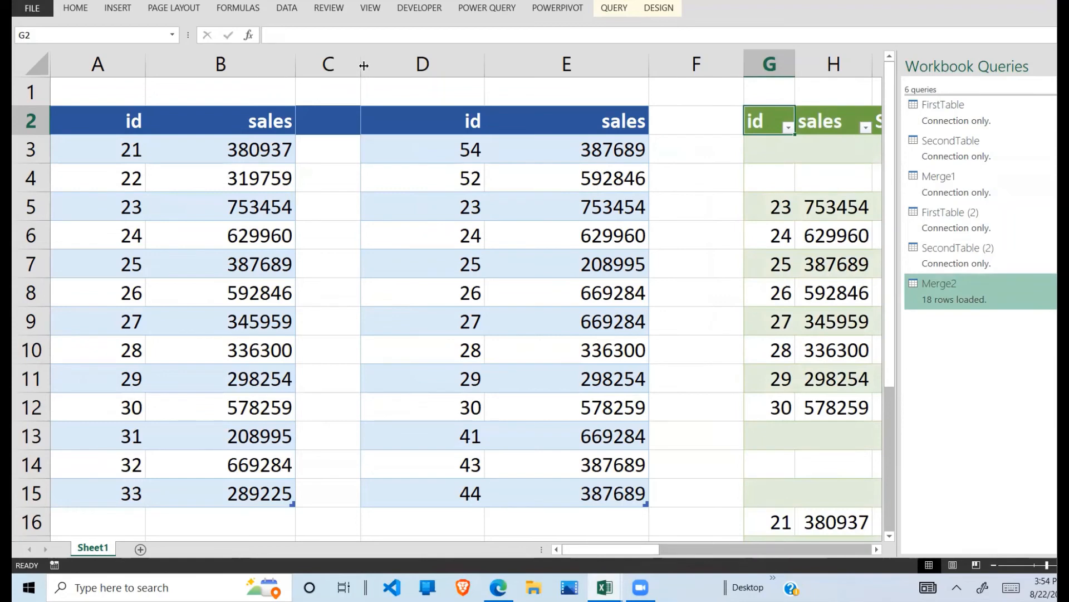
# Step: Narrow columns A through F to bring the two source tables closer to the merged table
pyautogui.moveTo(364, 65); pyautogui.dragTo(312, 65)
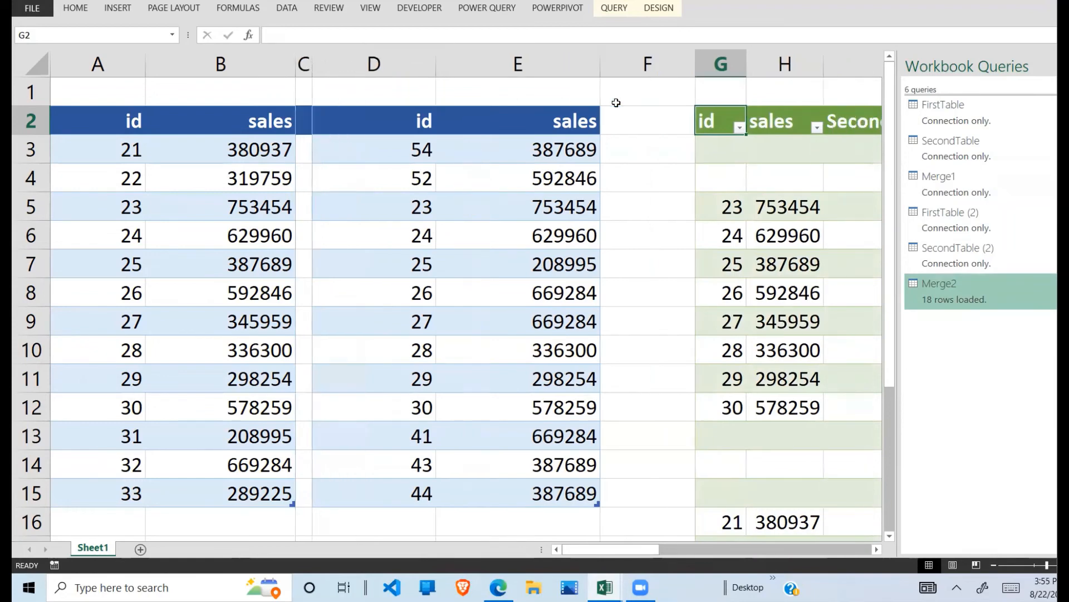
pyautogui.moveTo(696, 65); pyautogui.dragTo(616, 64)
pyautogui.moveTo(313, 64); pyautogui.dragTo(310, 65)
pyautogui.moveTo(146, 63); pyautogui.dragTo(83, 63)
pyautogui.moveTo(228, 69); pyautogui.dragTo(180, 68)
pyautogui.moveTo(319, 72); pyautogui.dragTo(261, 69)
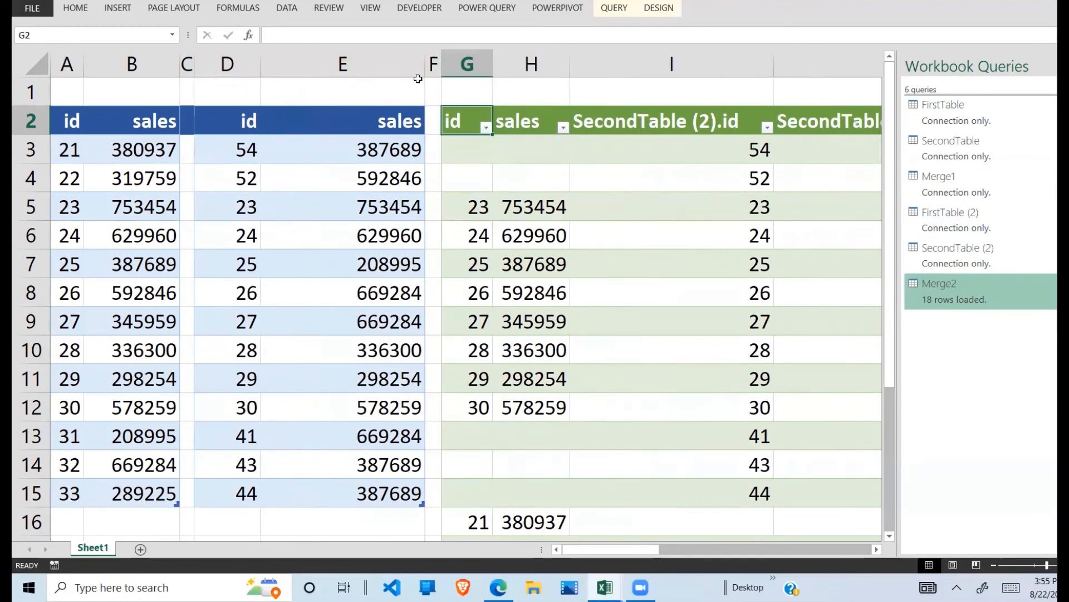
pyautogui.click(401, 64)
pyautogui.moveTo(420, 61); pyautogui.dragTo(343, 62)
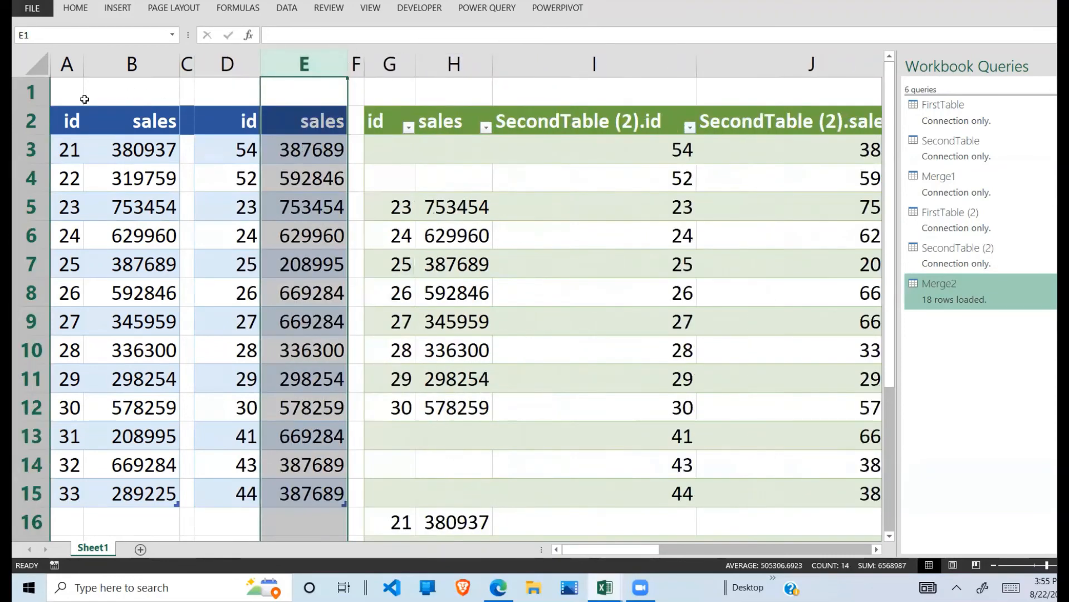
# Step: Compare the two source tables with the headers and first rows of the merged table
pyautogui.click(72, 119)
pyautogui.moveTo(73, 121); pyautogui.dragTo(128, 440)
pyautogui.moveTo(245, 414); pyautogui.dragTo(326, 139)
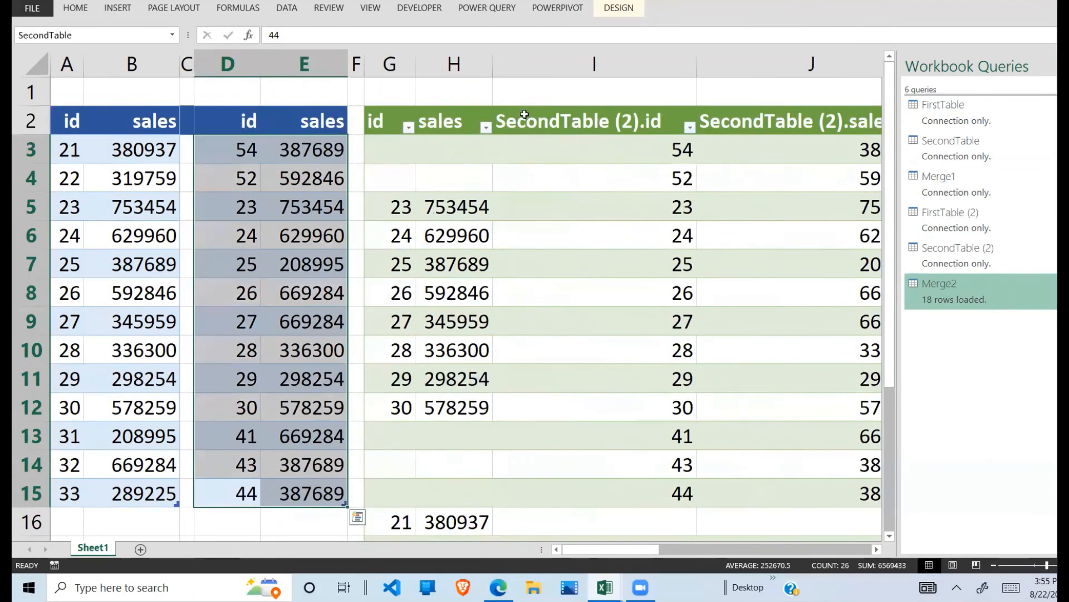
pyautogui.click(392, 123)
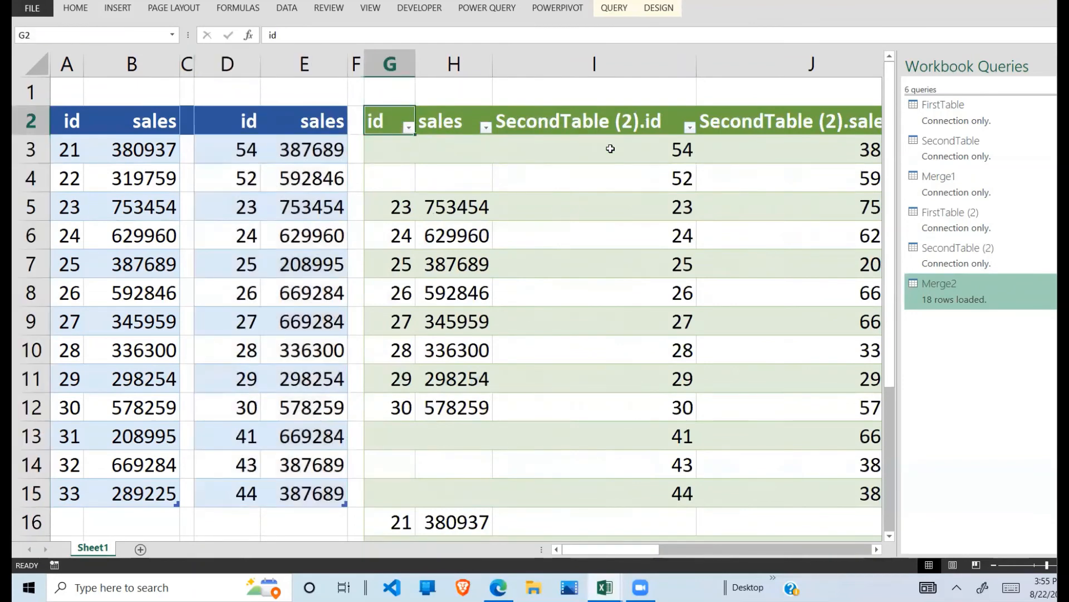
pyautogui.click(610, 149)
pyautogui.click(655, 206)
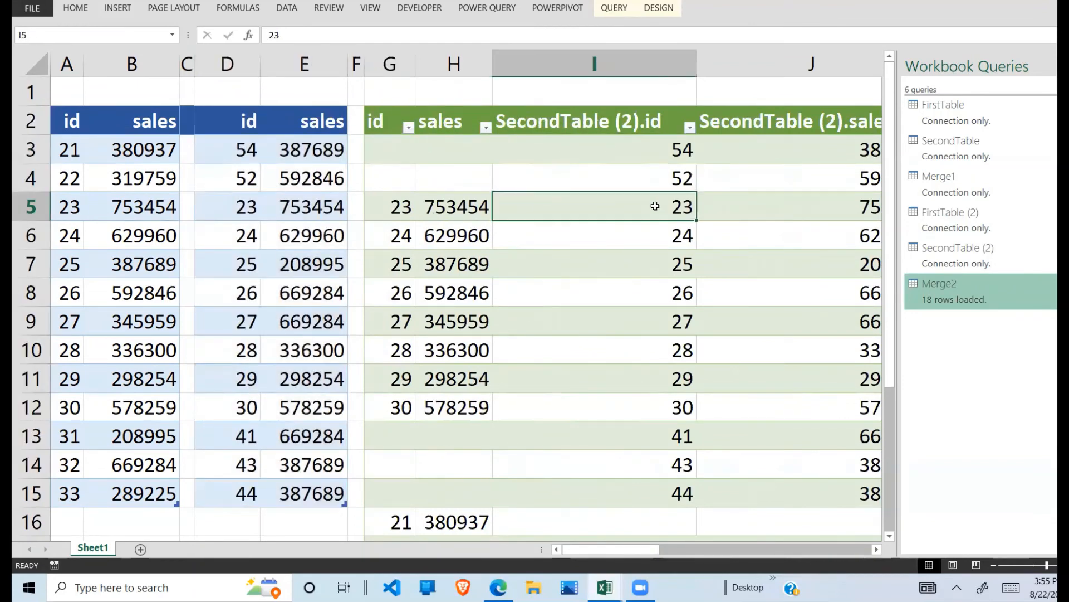
# Step: Narrow column I of the merged table so that the whole SecondTable (2).sales column fits in view
pyautogui.click(758, 228)
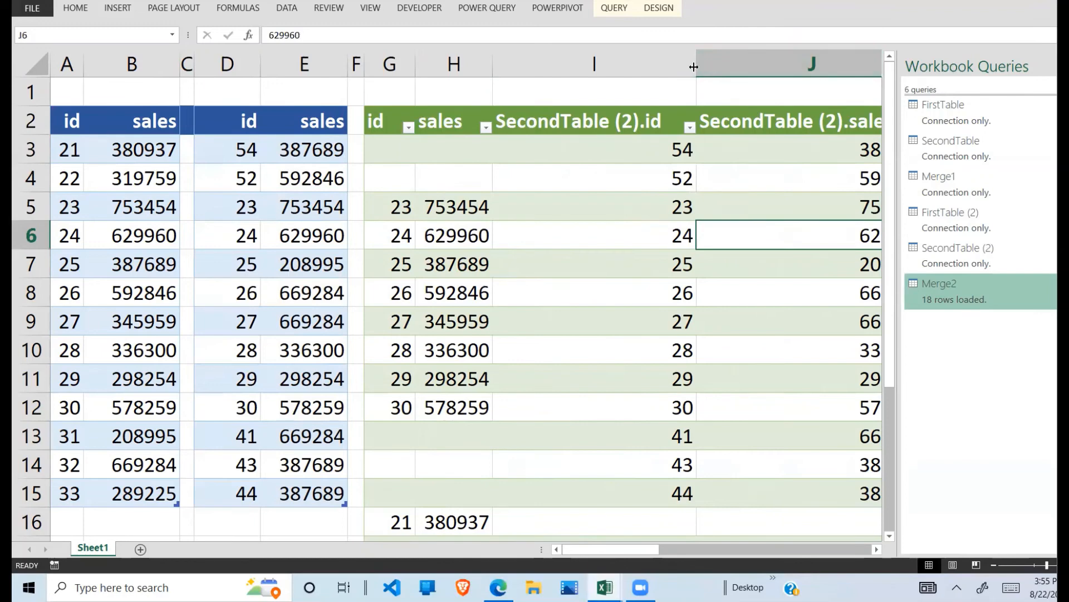
pyautogui.moveTo(694, 67); pyautogui.dragTo(608, 67)
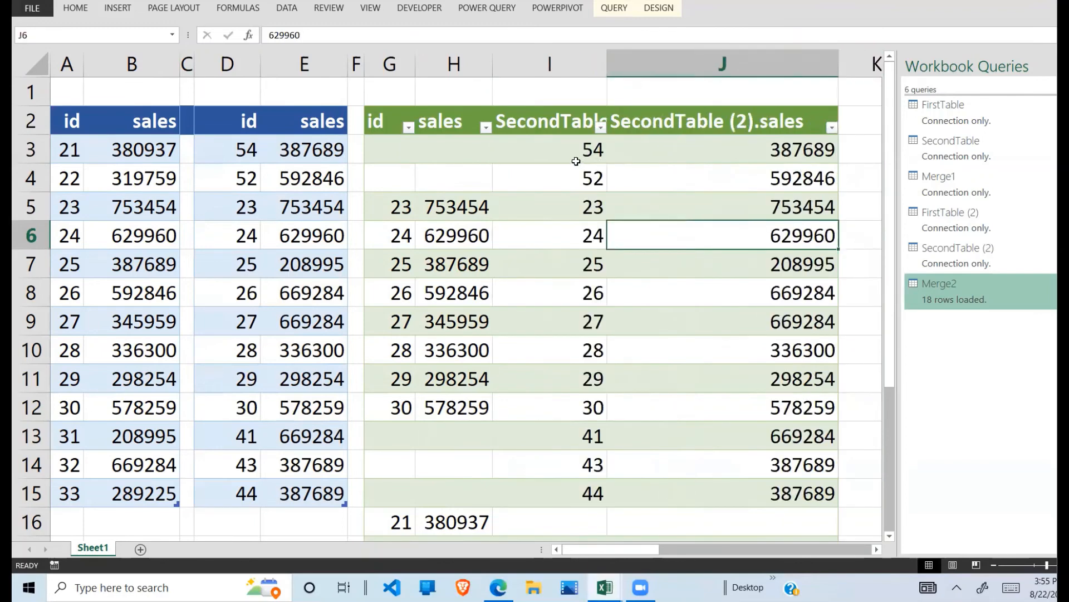
# Step: Examine which merged rows contain ids from both tables, only from the second table, and only from the first table
pyautogui.moveTo(576, 156); pyautogui.dragTo(710, 177)
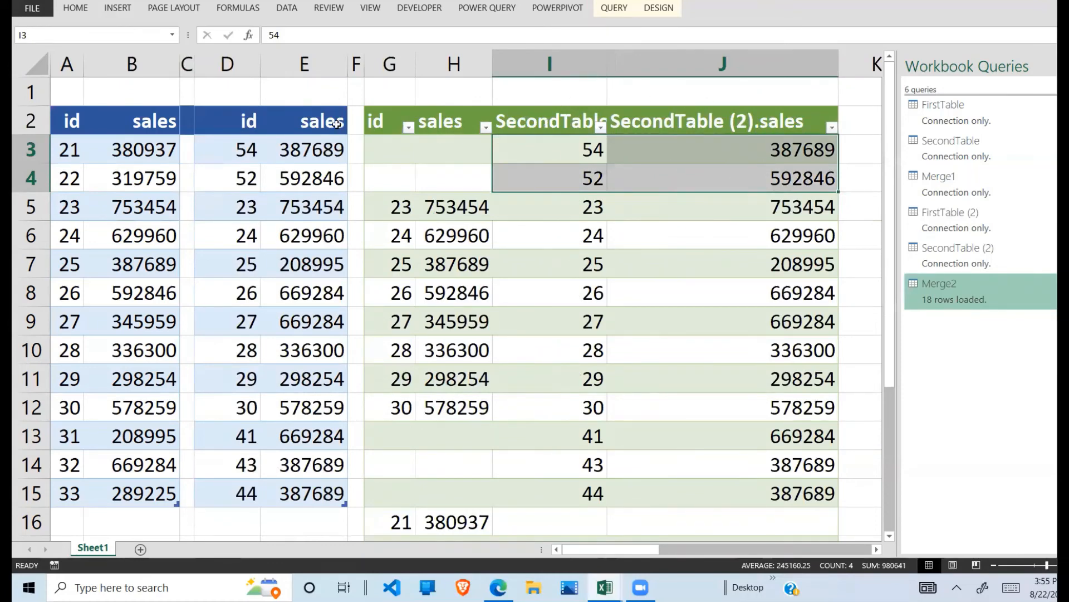
pyautogui.moveTo(401, 153); pyautogui.dragTo(485, 180)
pyautogui.click(575, 232)
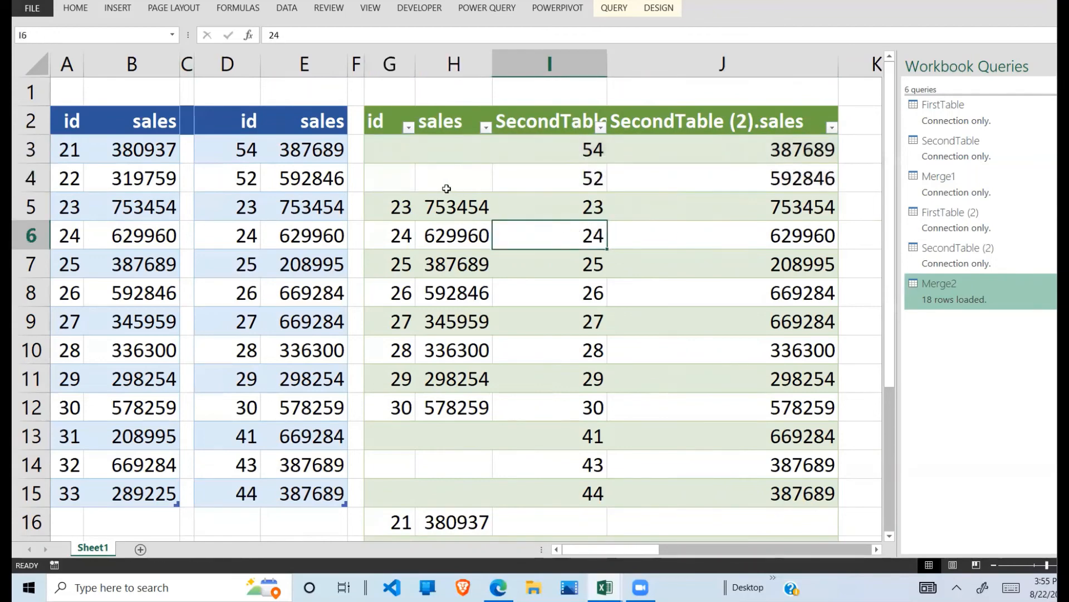
pyautogui.moveTo(400, 208); pyautogui.dragTo(771, 402)
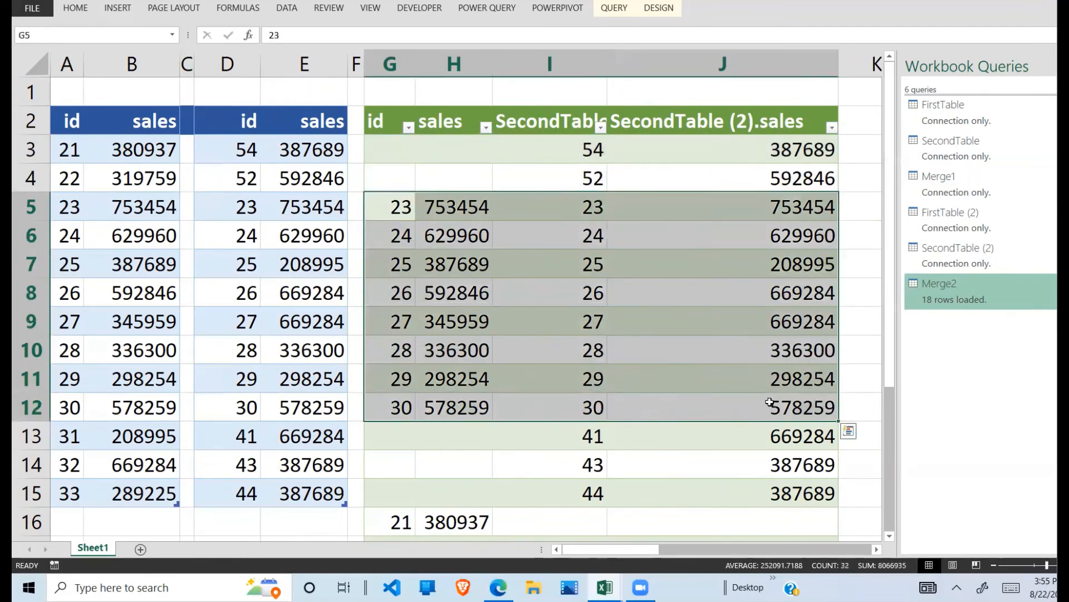
pyautogui.moveTo(594, 430); pyautogui.dragTo(762, 477)
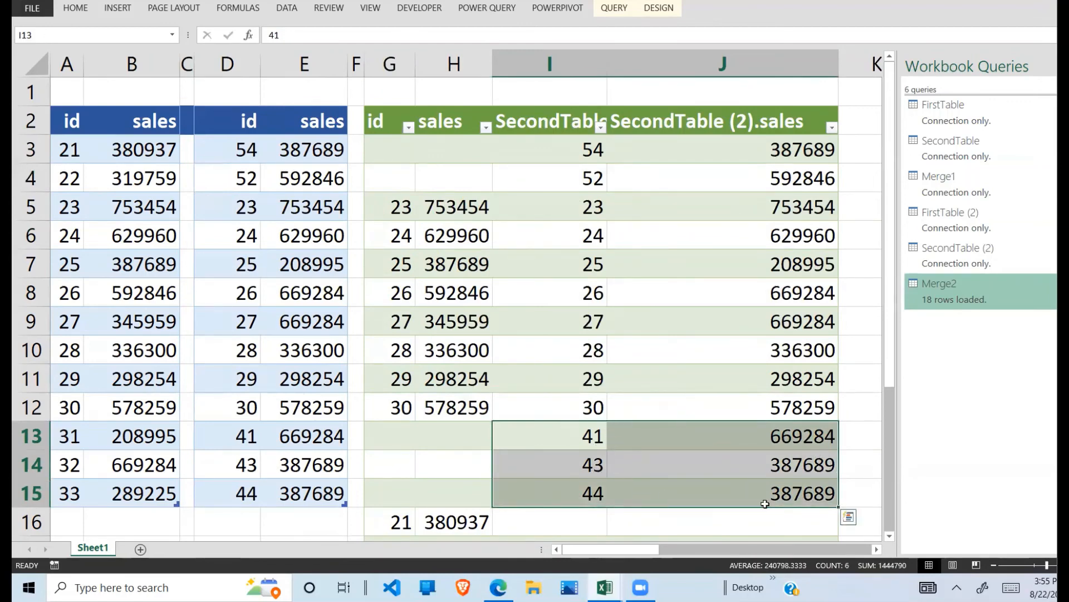
pyautogui.moveTo(403, 436); pyautogui.dragTo(446, 486)
pyautogui.moveTo(888, 370); pyautogui.dragTo(886, 463)
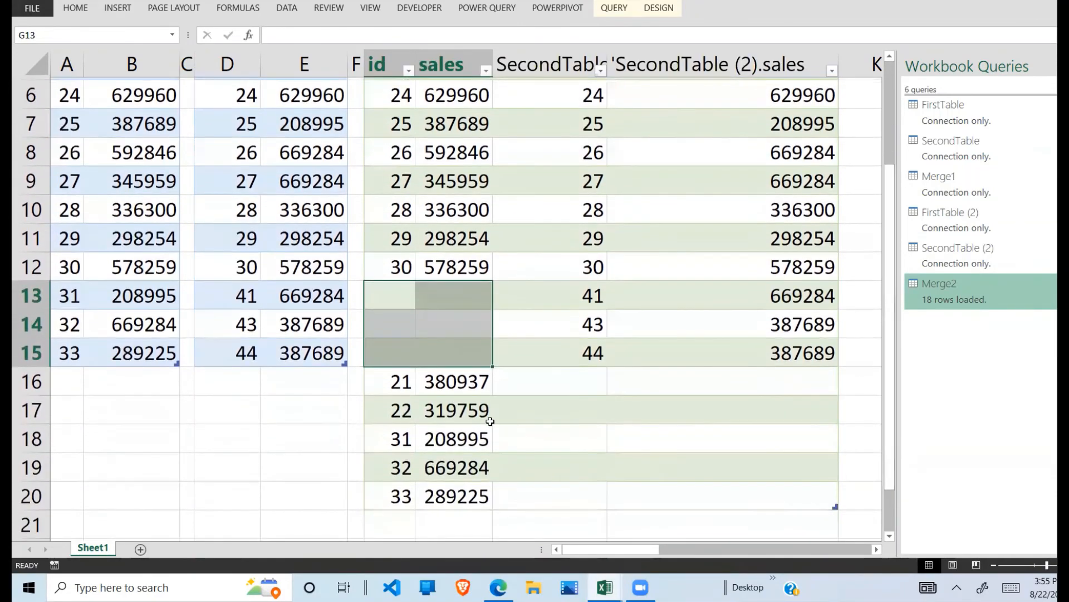
pyautogui.moveTo(406, 377); pyautogui.dragTo(461, 491)
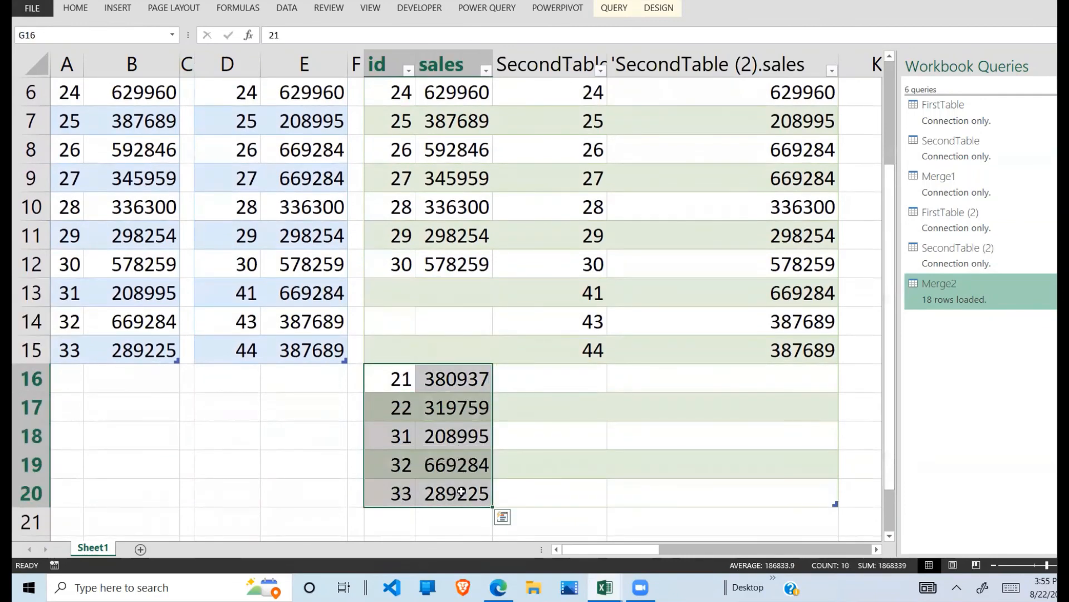
pyautogui.click(596, 390)
pyautogui.moveTo(644, 393); pyautogui.dragTo(768, 496)
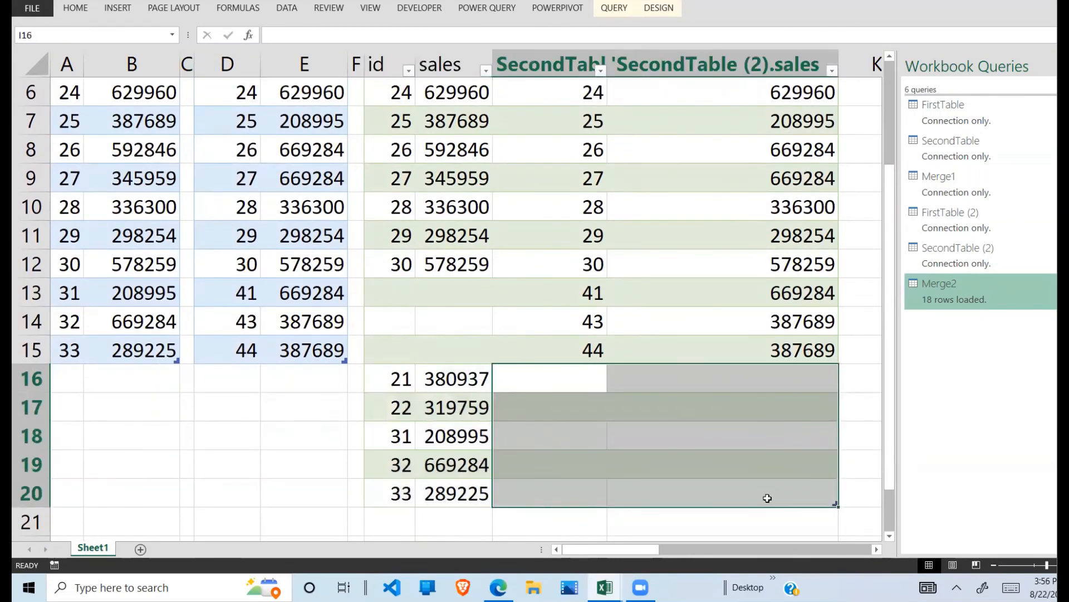
pyautogui.moveTo(895, 465); pyautogui.dragTo(891, 363)
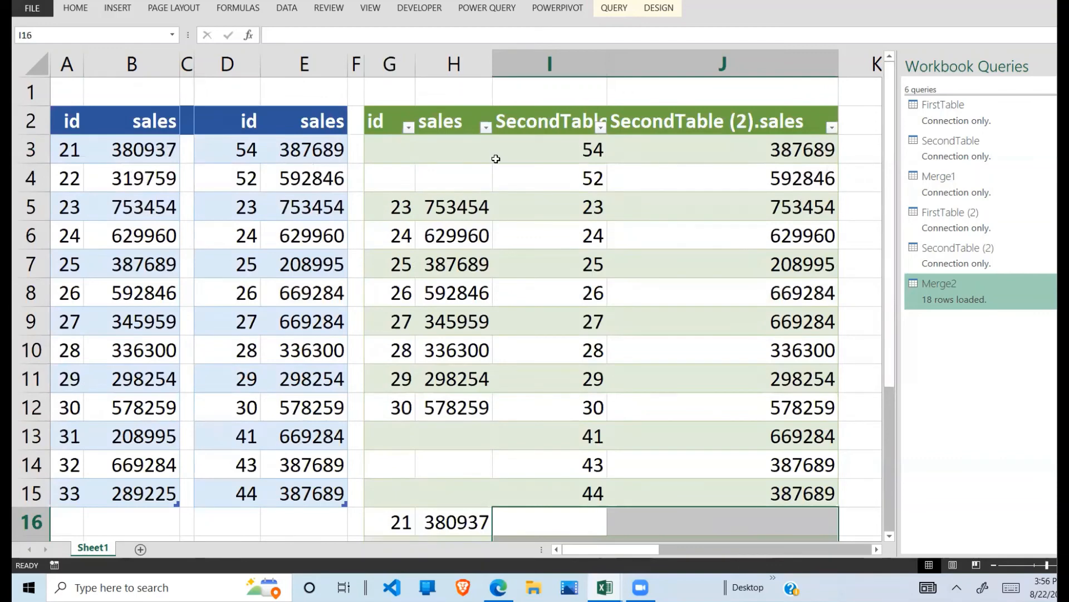
pyautogui.click(486, 128)
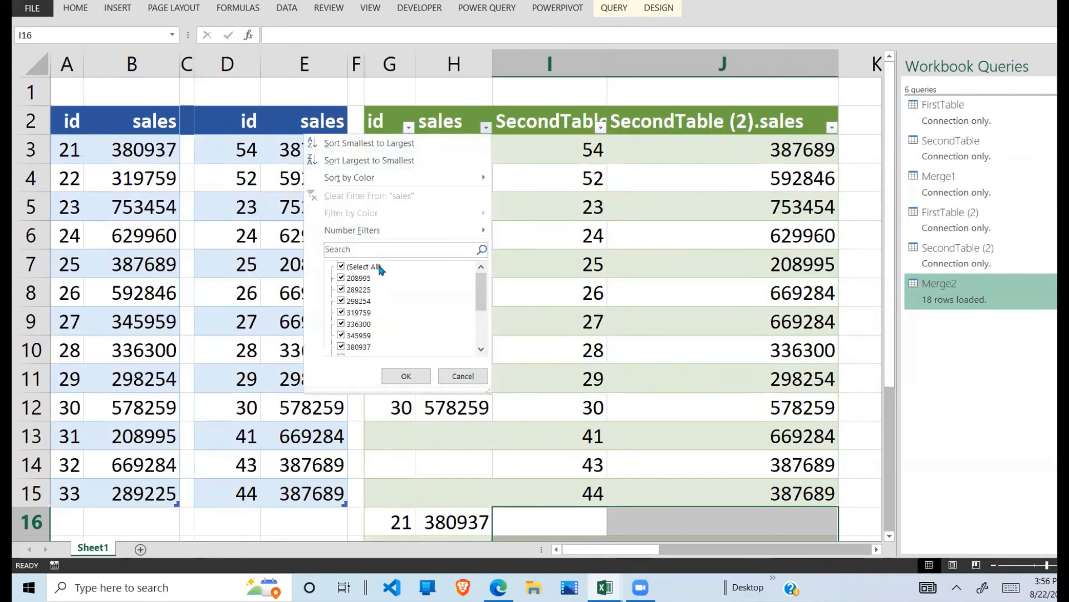
pyautogui.click(381, 268)
pyautogui.click(520, 220)
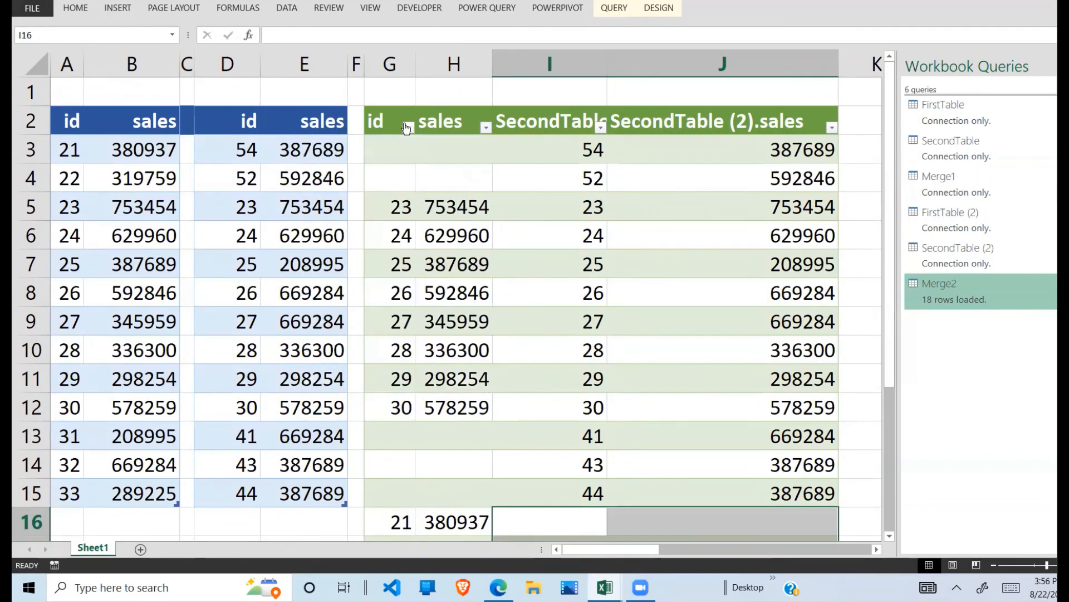
pyautogui.click(409, 127)
pyautogui.click(463, 174)
# Step: Filter the merged table's first id column to show only blank entries
pyautogui.moveTo(386, 146); pyautogui.dragTo(467, 178)
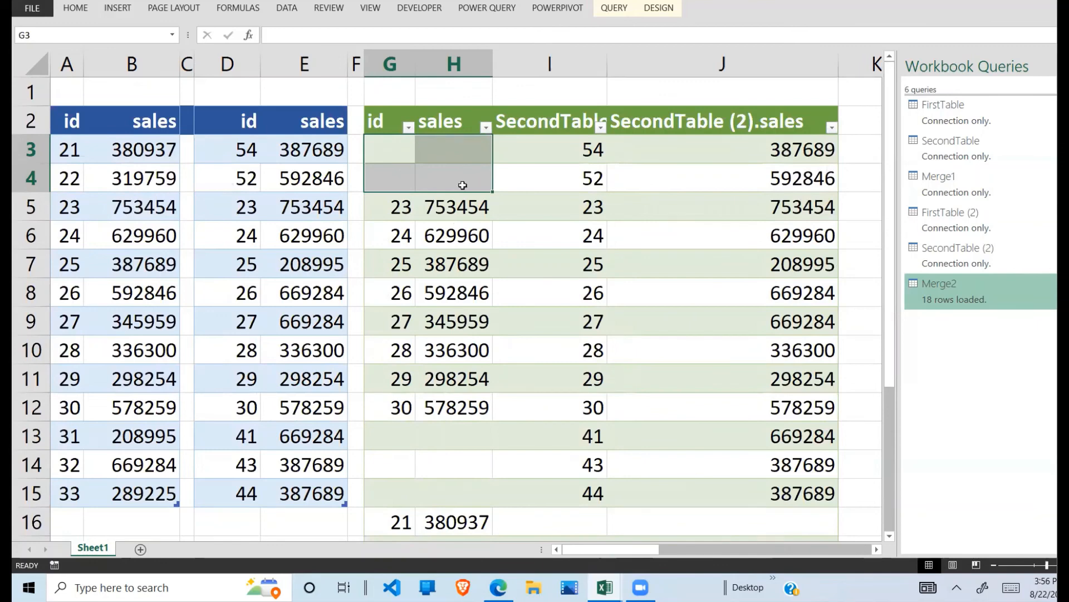
pyautogui.moveTo(405, 210); pyautogui.dragTo(401, 412)
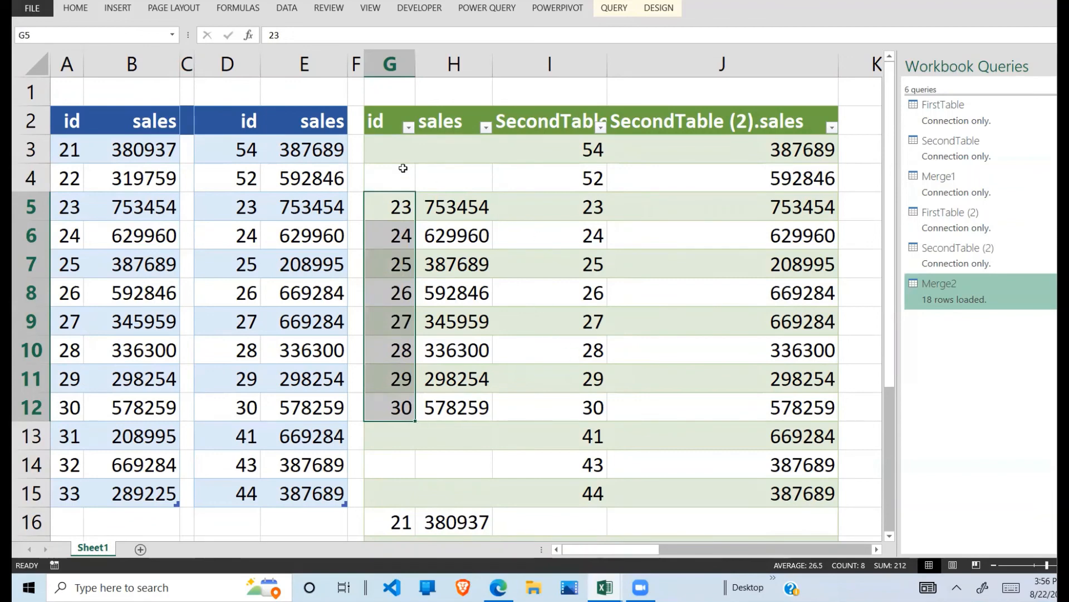
pyautogui.click(408, 127)
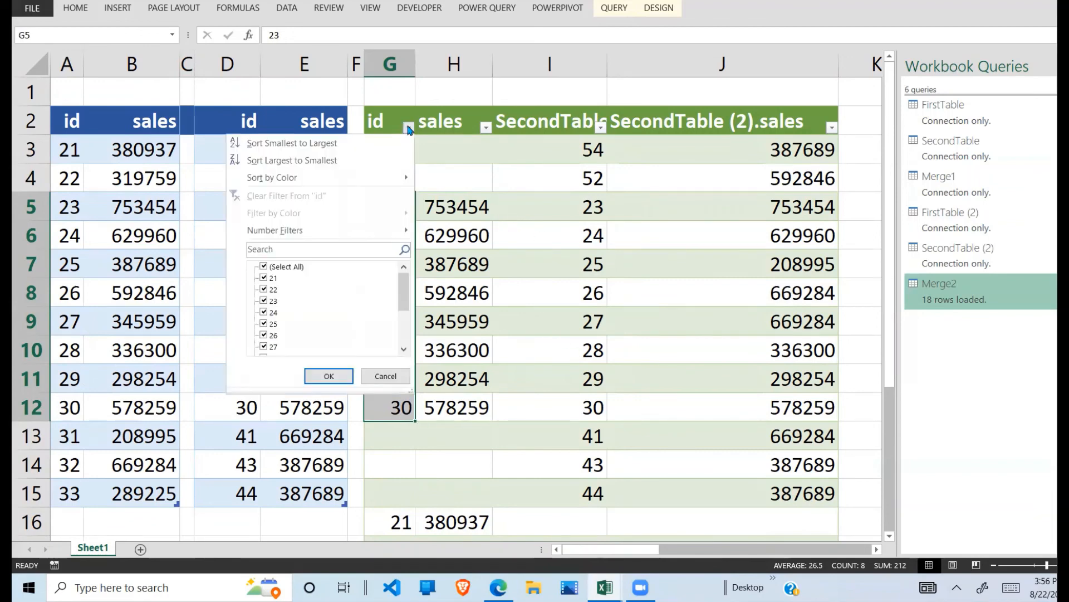
pyautogui.click(292, 274)
pyautogui.moveTo(404, 295); pyautogui.dragTo(405, 342)
pyautogui.click(264, 347)
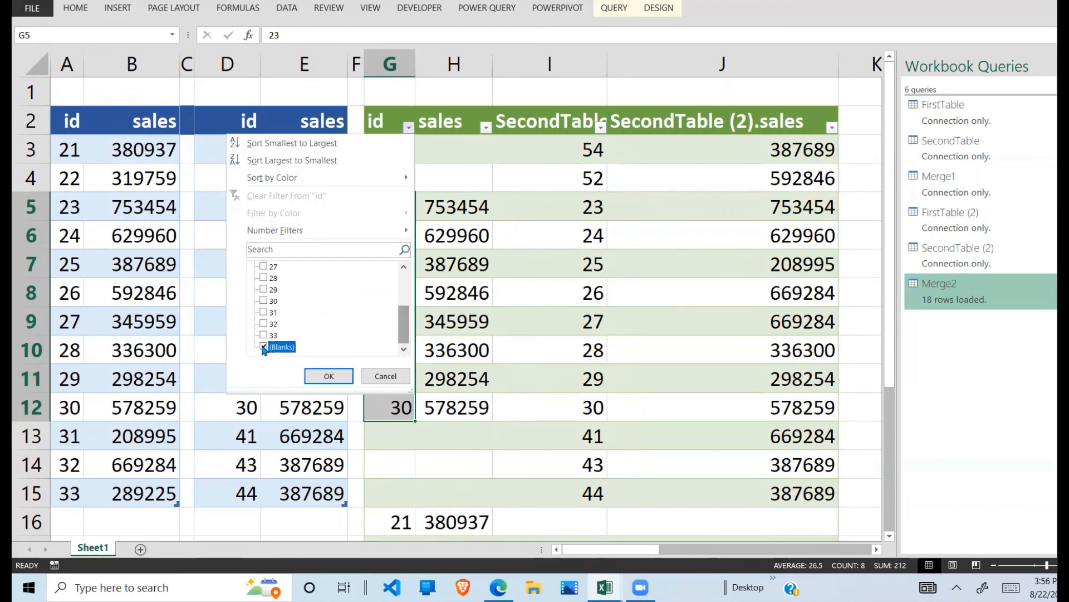
pyautogui.click(329, 376)
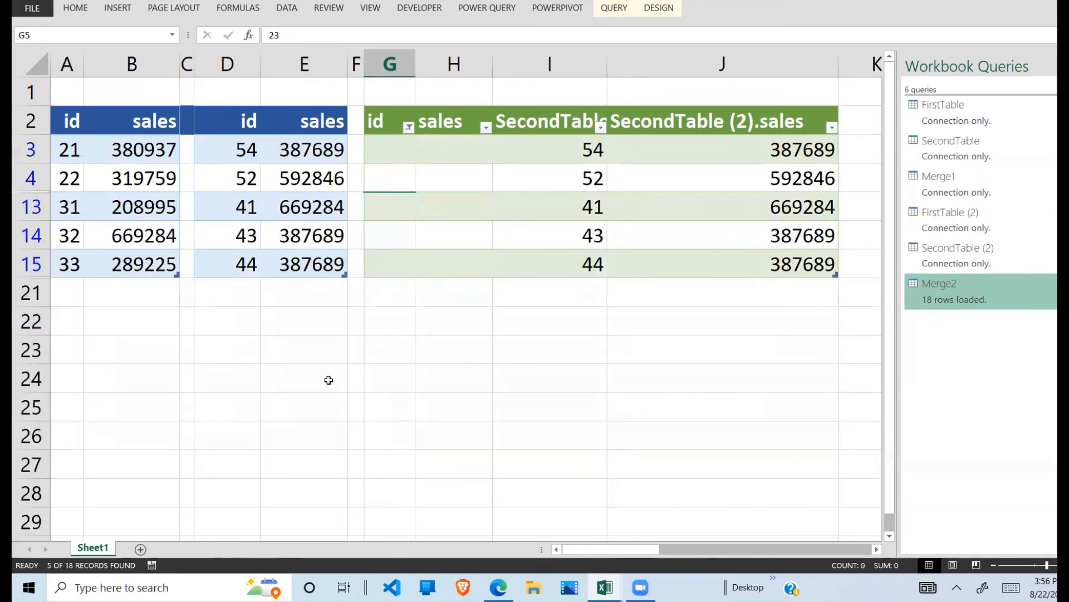
# Step: Compare the blank first-table cells with the second-table ids and sales in the filtered merged rows
pyautogui.moveTo(410, 146); pyautogui.dragTo(463, 273)
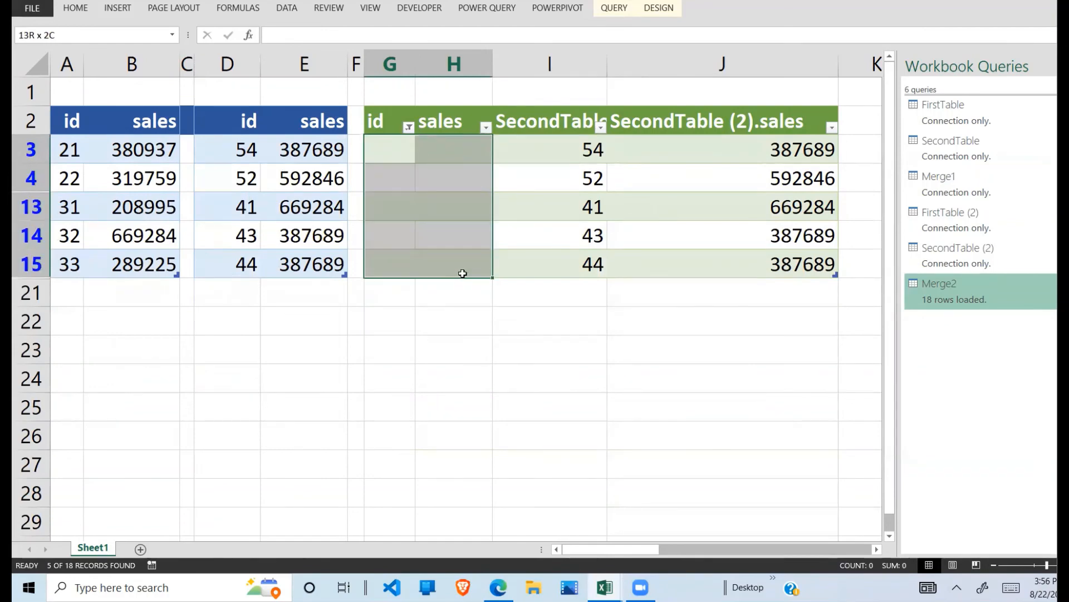
pyautogui.moveTo(573, 150); pyautogui.dragTo(808, 272)
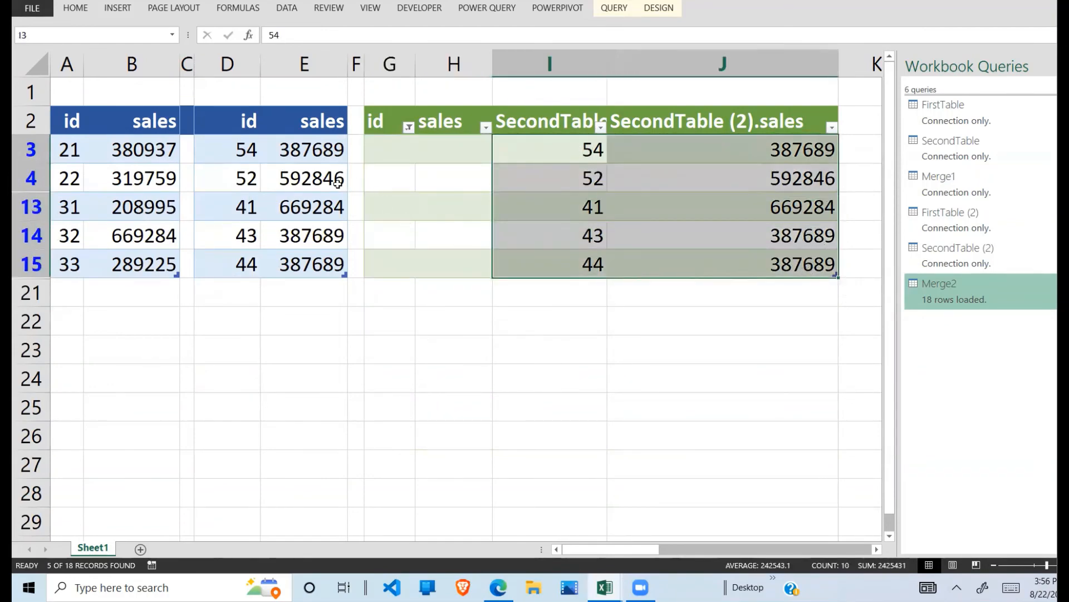
pyautogui.moveTo(107, 150); pyautogui.dragTo(290, 262)
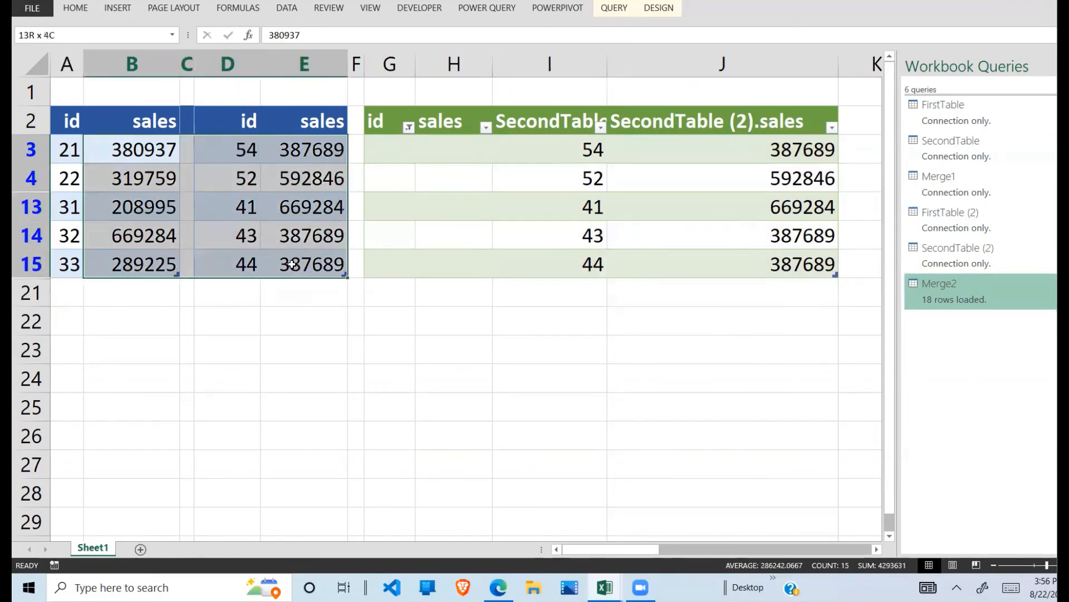
pyautogui.click(469, 226)
pyautogui.moveTo(410, 144); pyautogui.dragTo(466, 273)
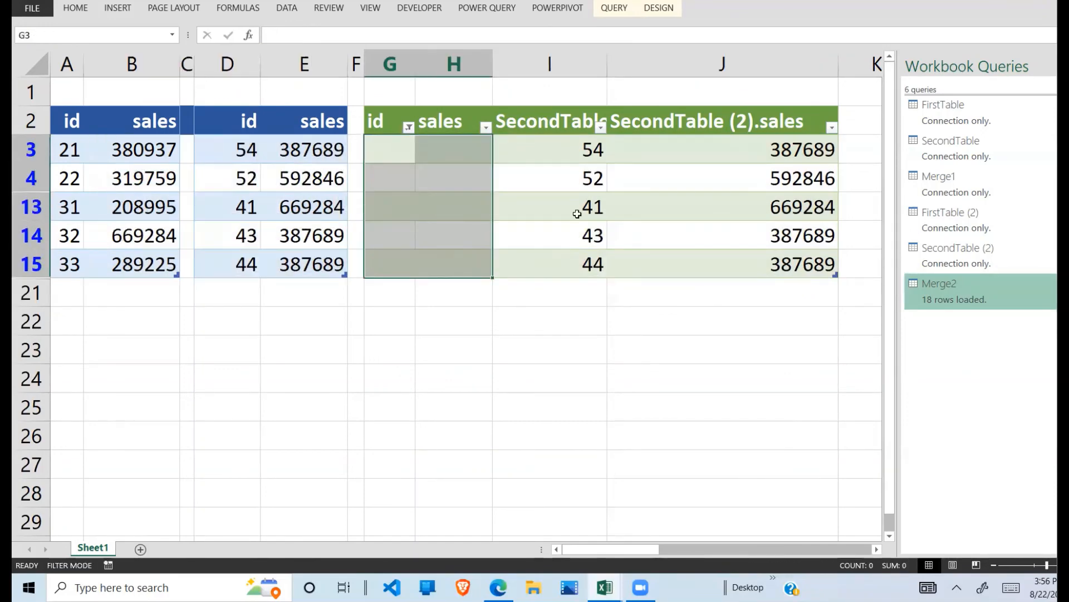
pyautogui.moveTo(574, 146); pyautogui.dragTo(791, 273)
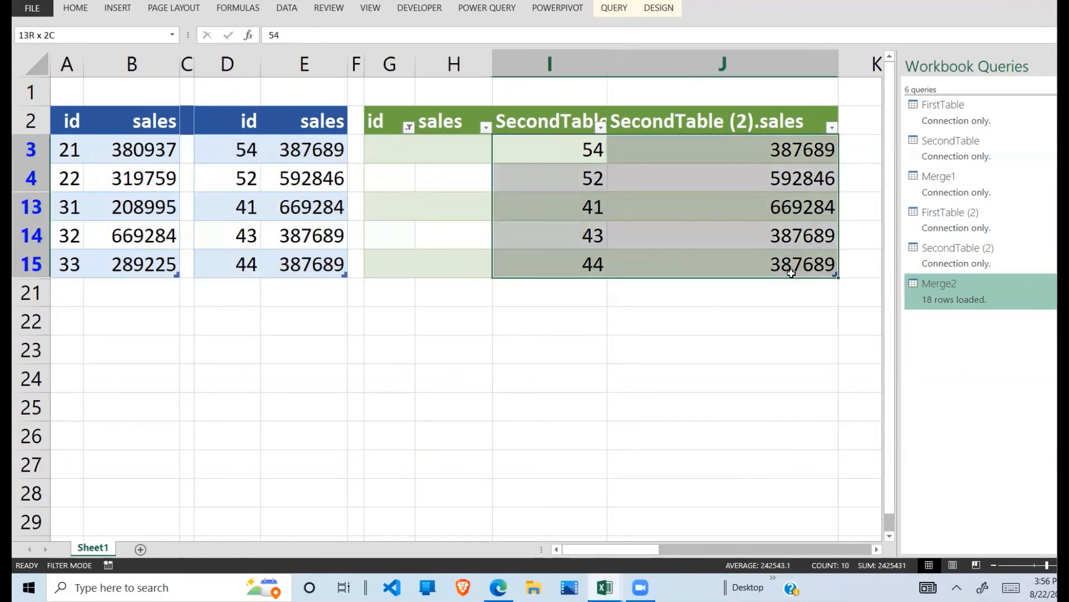
pyautogui.moveTo(384, 146); pyautogui.dragTo(432, 301)
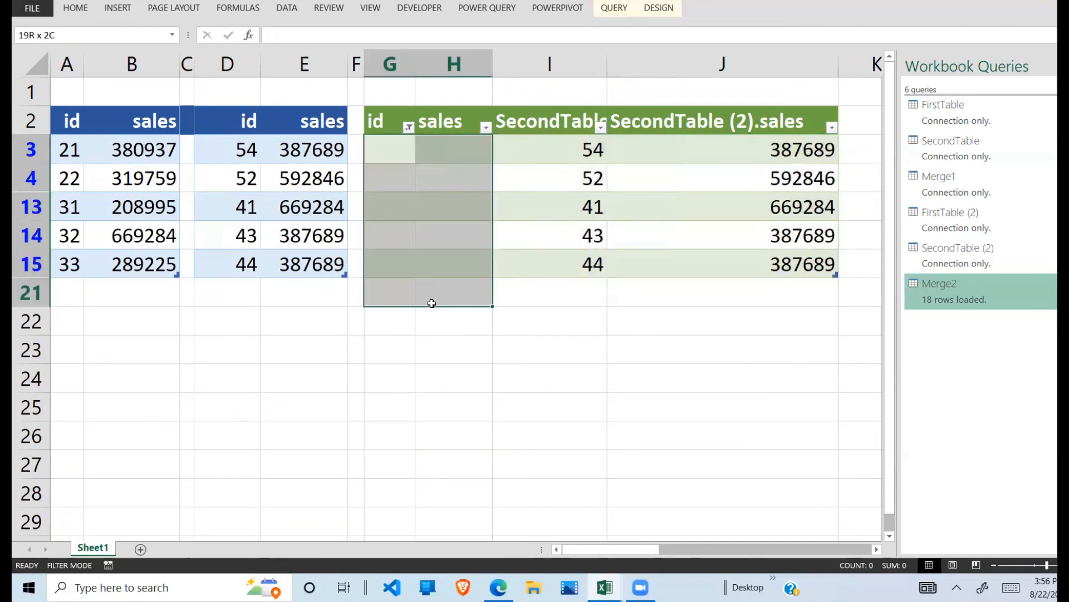
# Step: Restore all rows of the merged table by reselecting every value in the first id column's filter
pyautogui.click(409, 128)
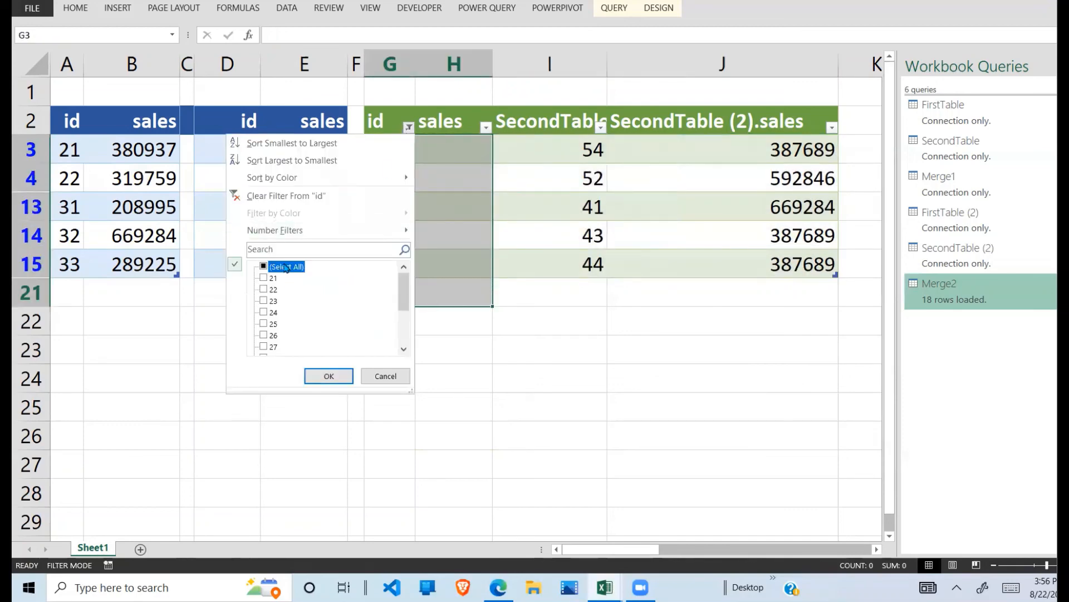
pyautogui.click(330, 375)
pyautogui.click(565, 199)
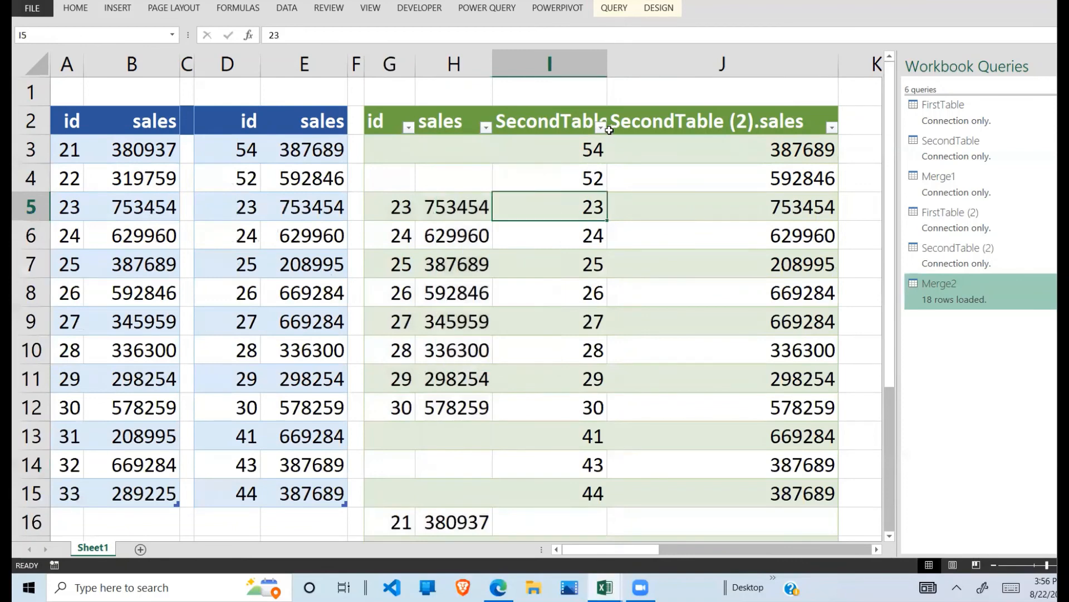
# Step: Filter the SecondTable (2).id column of the merged table to show only blank entries
pyautogui.click(600, 127)
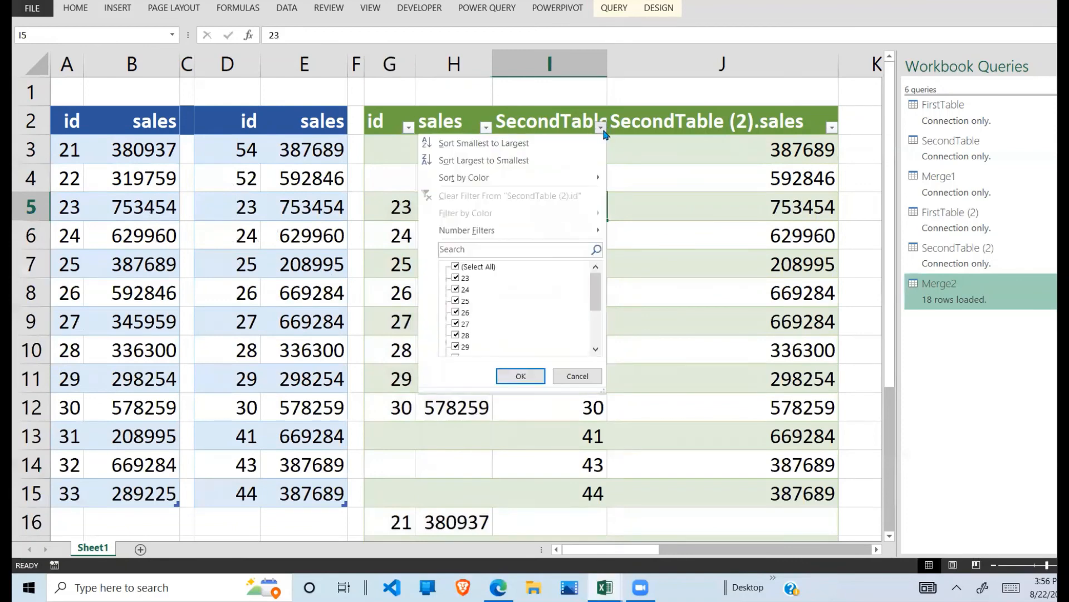
pyautogui.click(507, 268)
pyautogui.moveTo(600, 292); pyautogui.dragTo(600, 341)
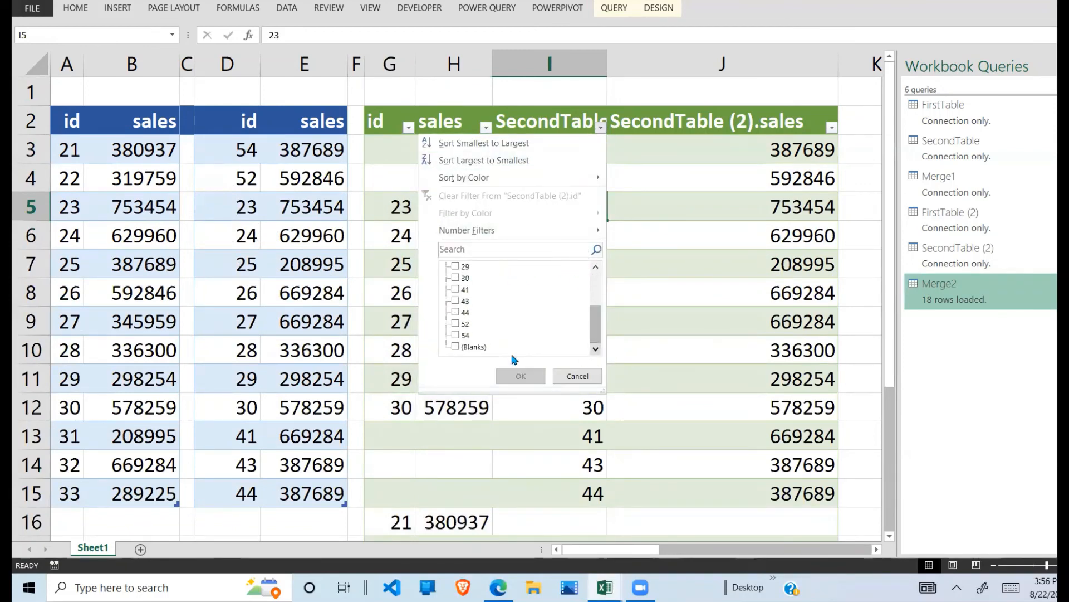
pyautogui.click(456, 347)
pyautogui.click(521, 376)
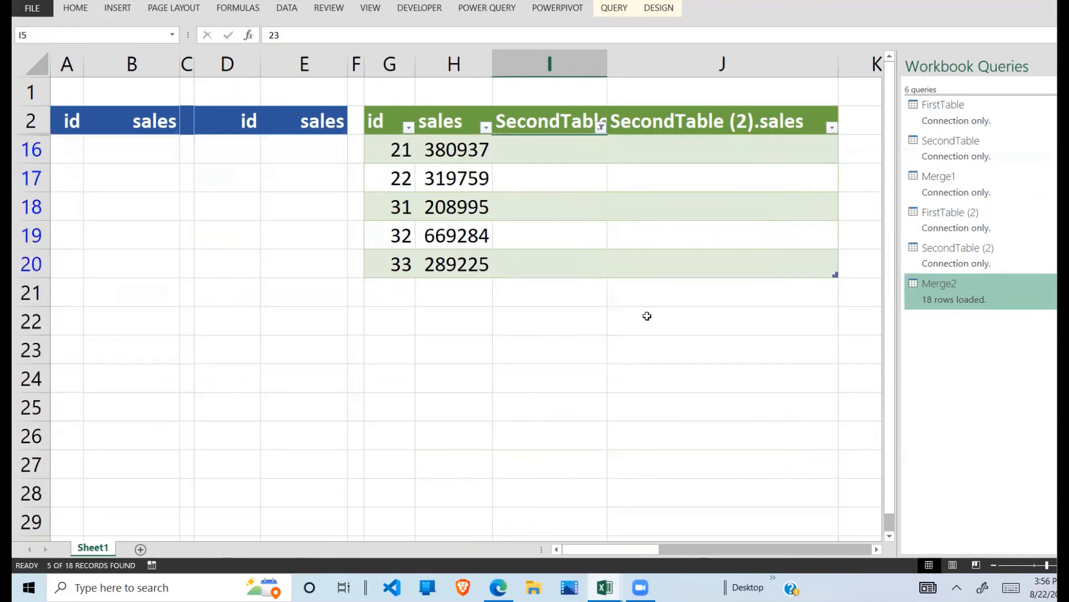
# Step: Examine the blank second-table cells and the matching first-table ids and sales in the filtered merged rows
pyautogui.click(646, 317)
pyautogui.click(588, 142)
pyautogui.moveTo(645, 141); pyautogui.dragTo(749, 275)
pyautogui.moveTo(400, 151); pyautogui.dragTo(461, 272)
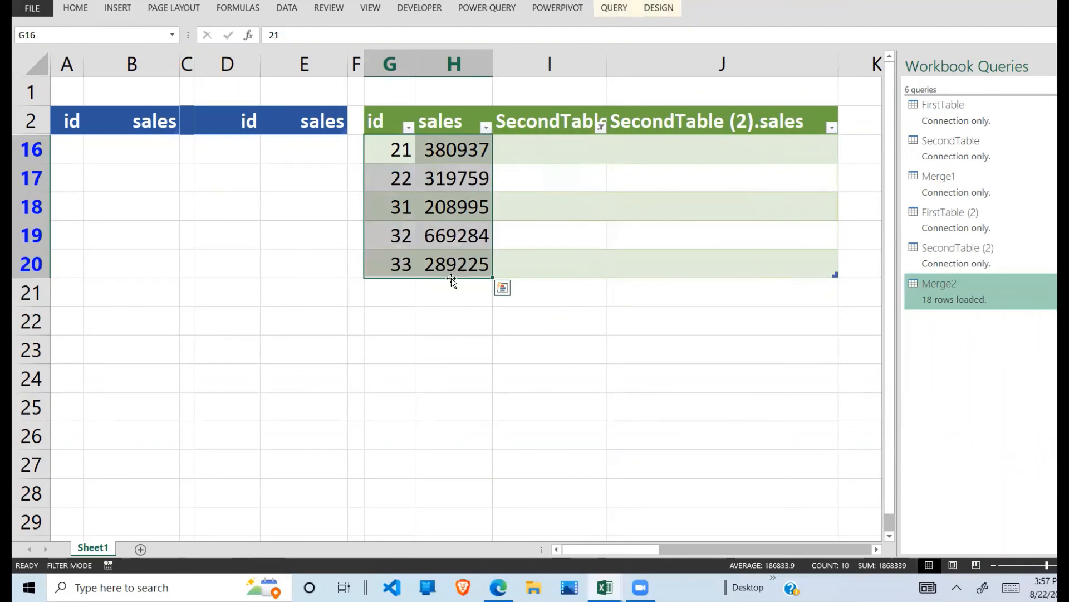